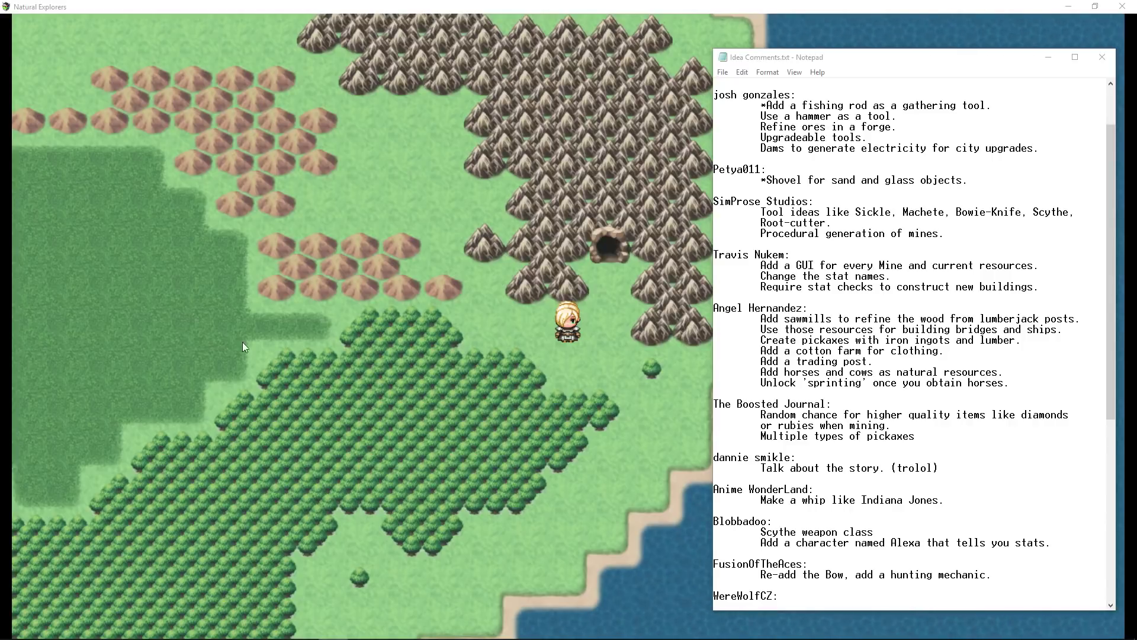
Review the feature suggestions in Idea Comments.txt, from dams generating city electricity to enemies attacking cities and mines
drag(762, 148, 1041, 149)
drag(802, 148, 975, 148)
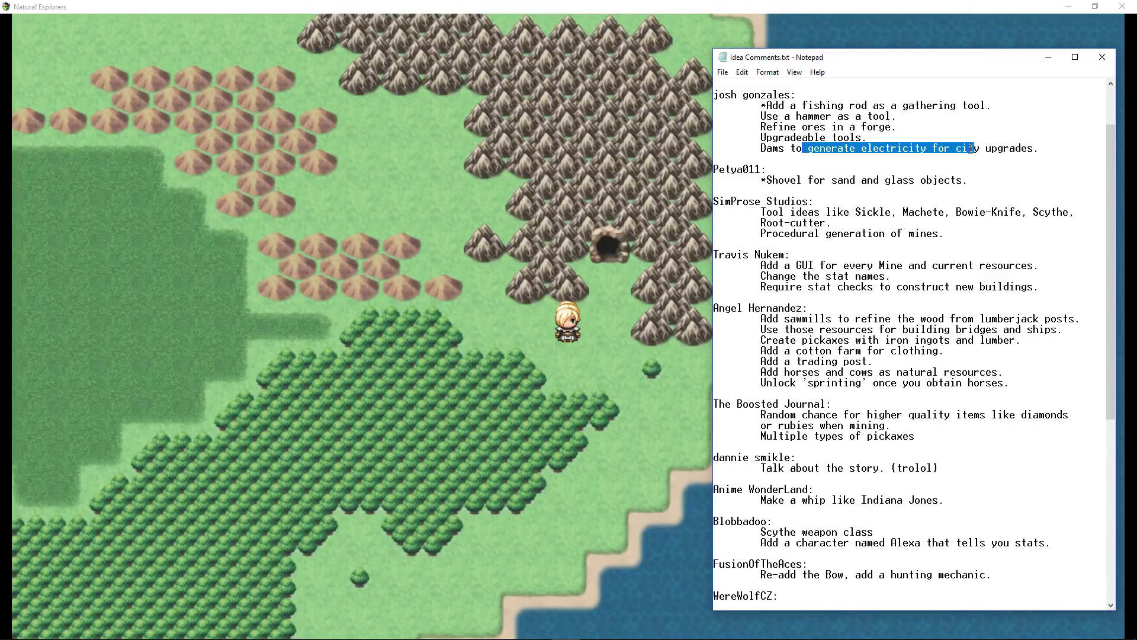
scroll(960, 173, down, 10)
click(903, 180)
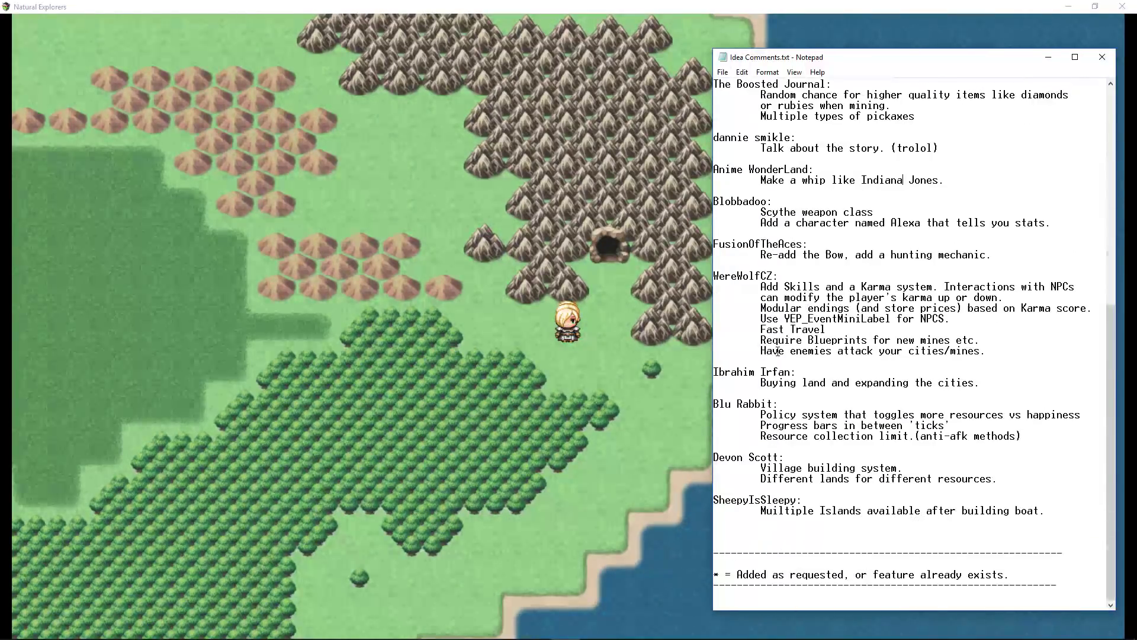
drag(776, 350, 814, 350)
click(983, 350)
click(893, 344)
Read the ideas on buying land, the policy system, progress bars between ticks and the anti-afk resource collection limit
drag(761, 382, 715, 382)
click(981, 382)
click(855, 382)
click(800, 414)
drag(760, 437, 1017, 436)
click(841, 426)
click(1017, 436)
drag(778, 436, 804, 436)
double_click(1007, 436)
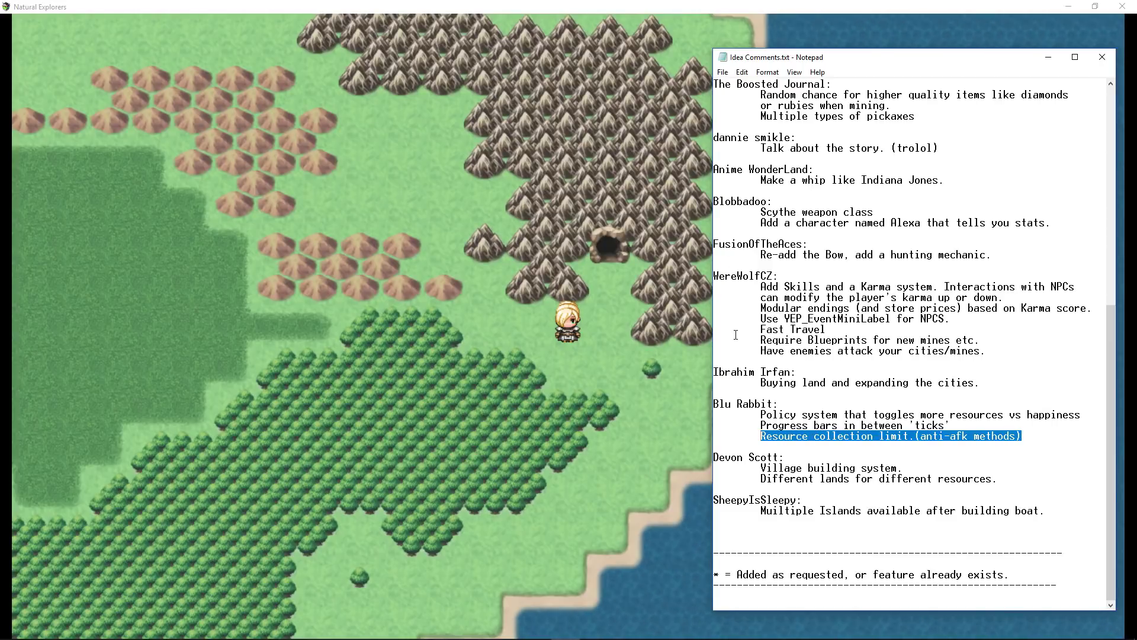
Read the village building, different lands and multiple islands suggestions, and minimize the notes to return to the game
mouse_move(766, 468)
mouse_down()
mouse_move(896, 468)
mouse_move(769, 457)
mouse_move(760, 468)
mouse_up()
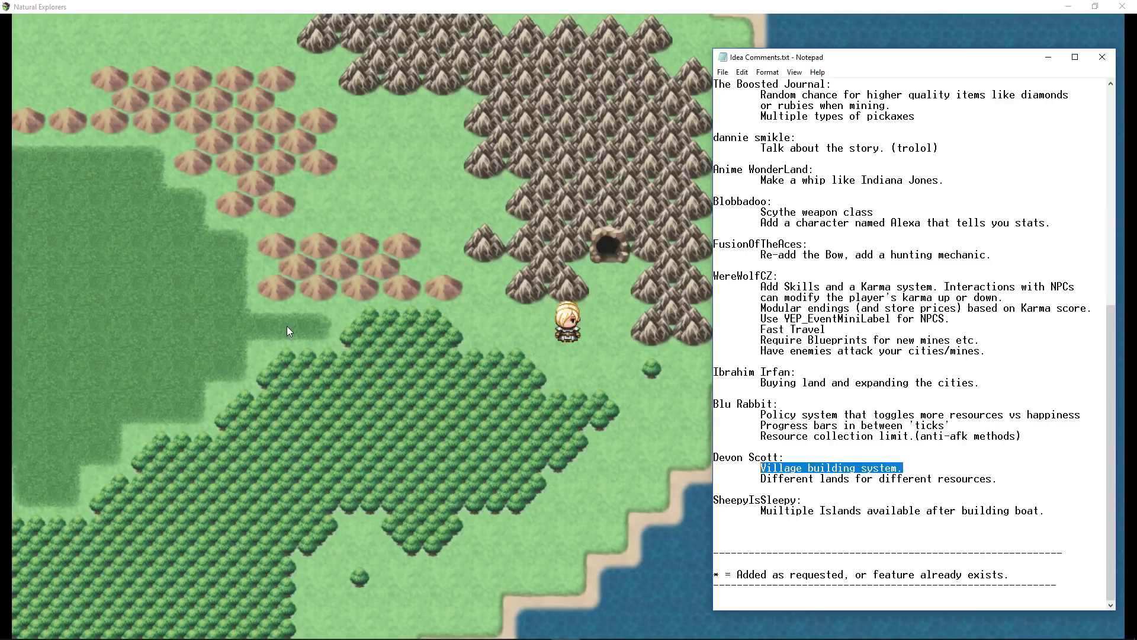
drag(784, 479, 1001, 486)
click(995, 479)
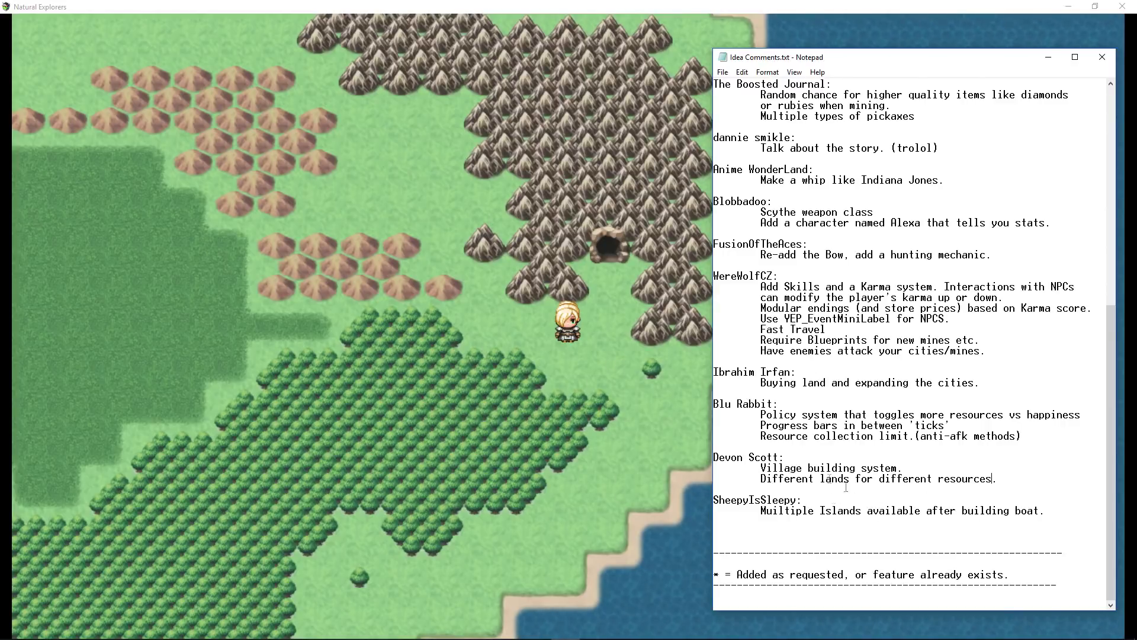
drag(803, 480, 962, 482)
click(953, 485)
drag(773, 460, 821, 483)
click(892, 481)
drag(763, 510, 888, 511)
click(920, 510)
click(944, 511)
drag(1052, 510, 760, 510)
click(826, 532)
click(1048, 57)
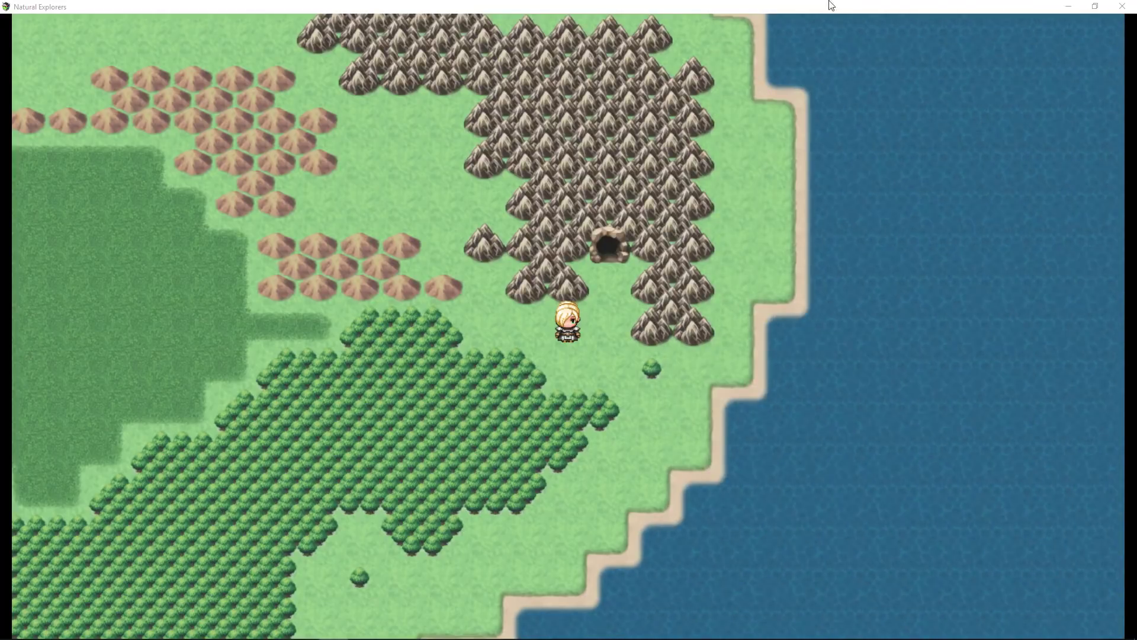
click(540, 6)
click(557, 370)
click(685, 287)
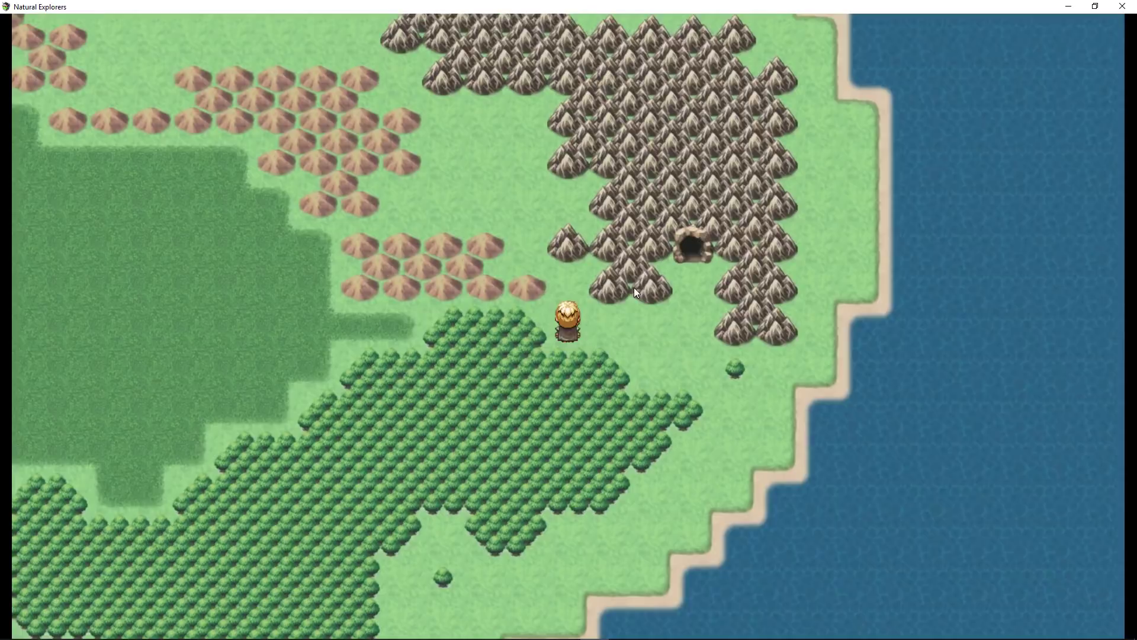
click(634, 290)
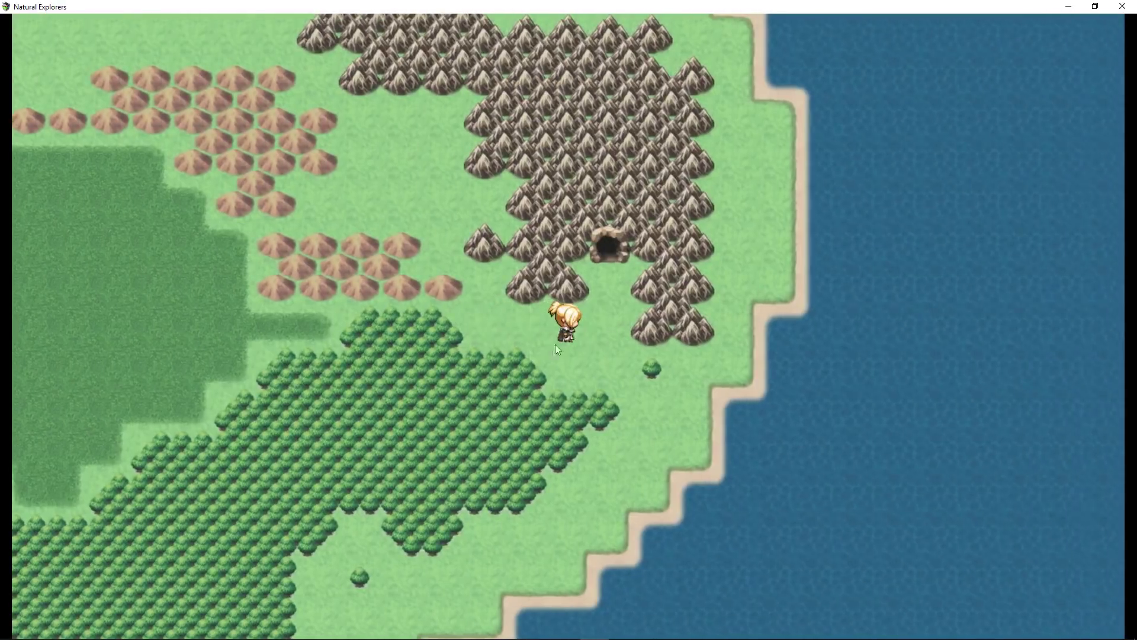
click(564, 353)
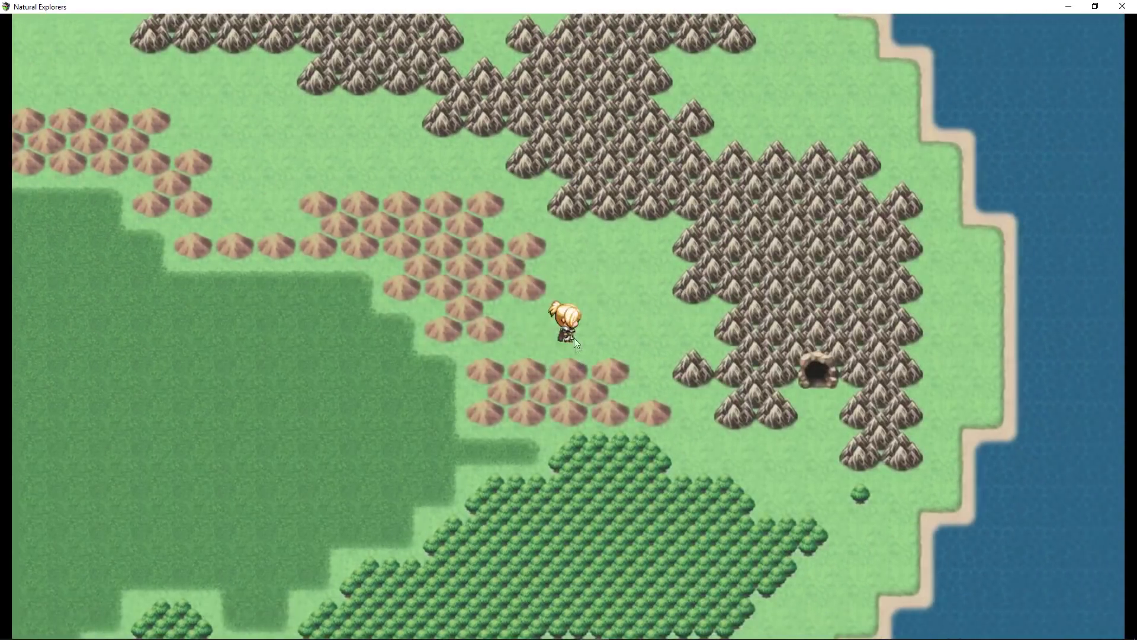
click(648, 331)
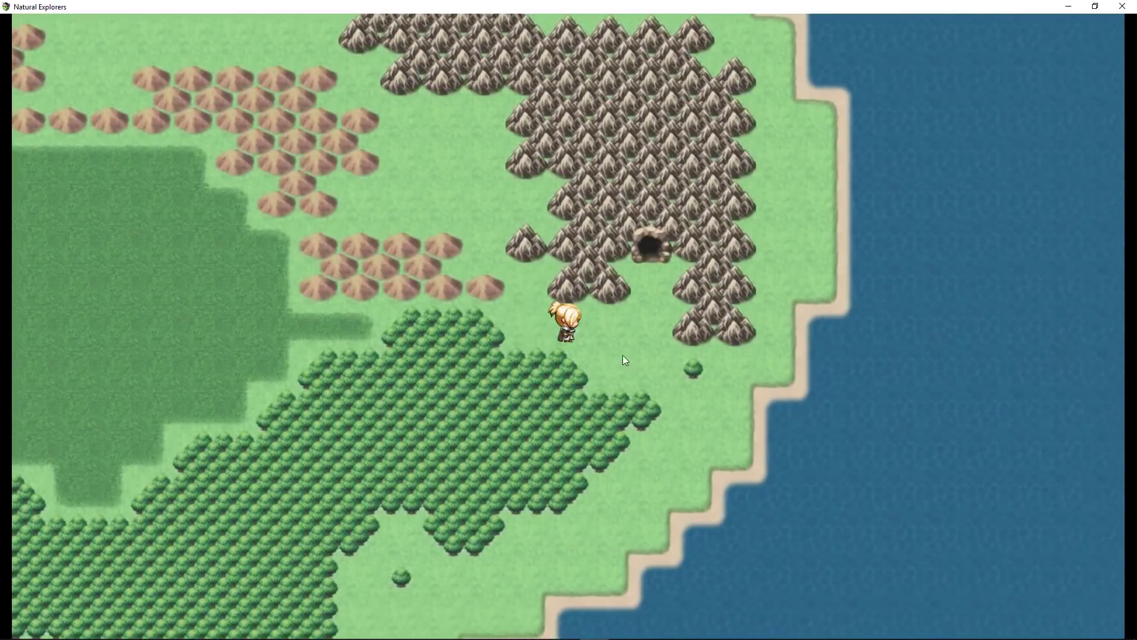
click(621, 356)
click(634, 361)
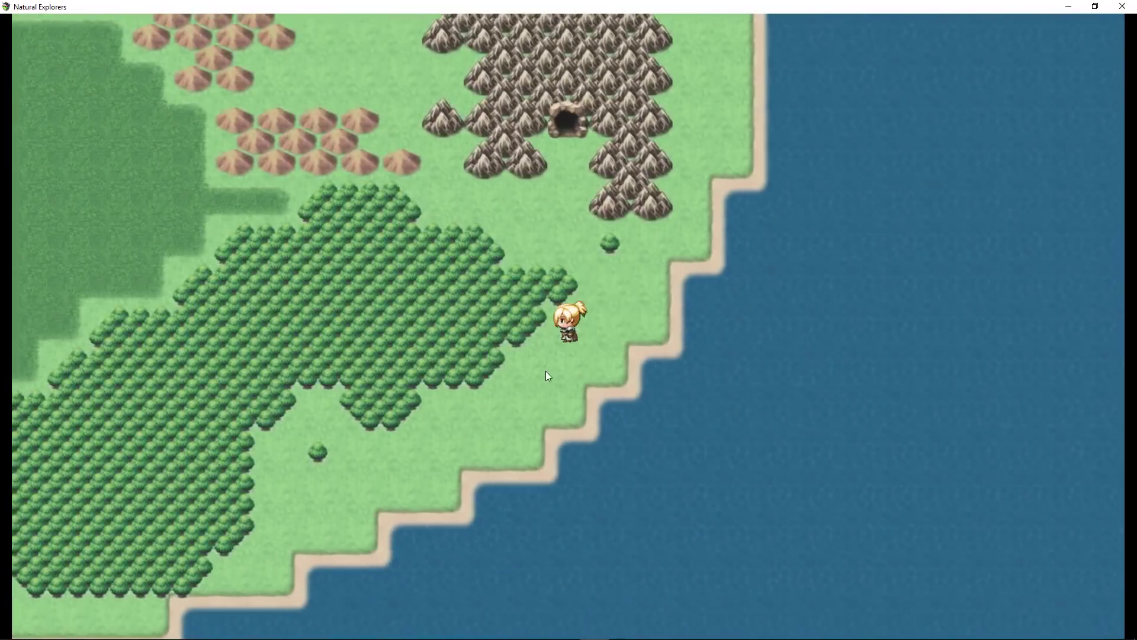
click(546, 370)
click(479, 388)
click(461, 373)
click(520, 246)
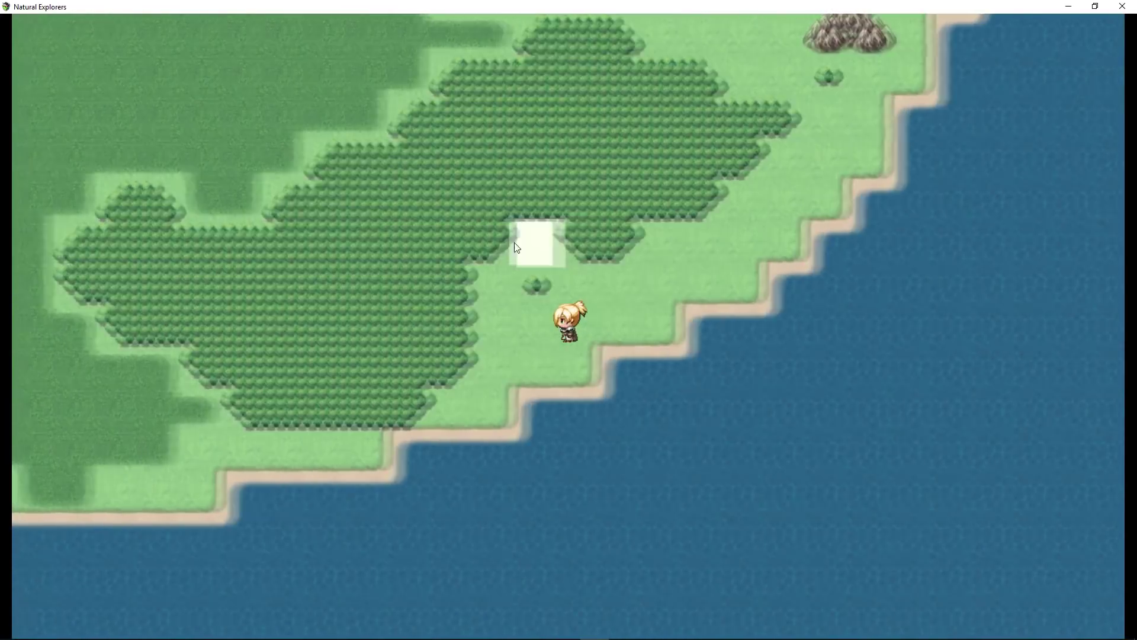
click(462, 183)
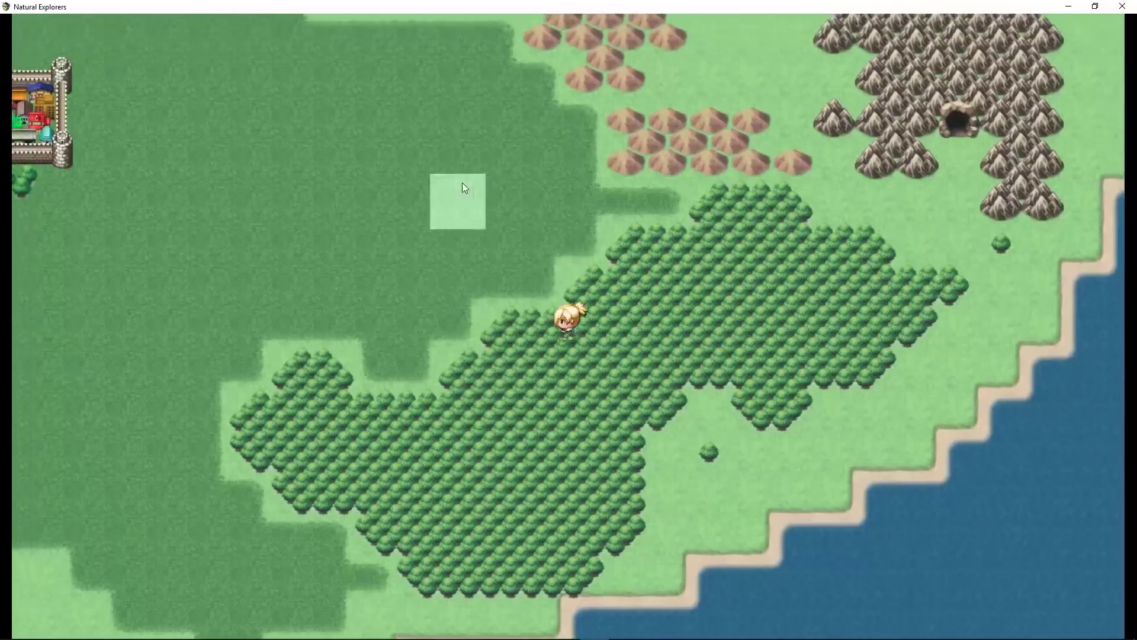
click(687, 238)
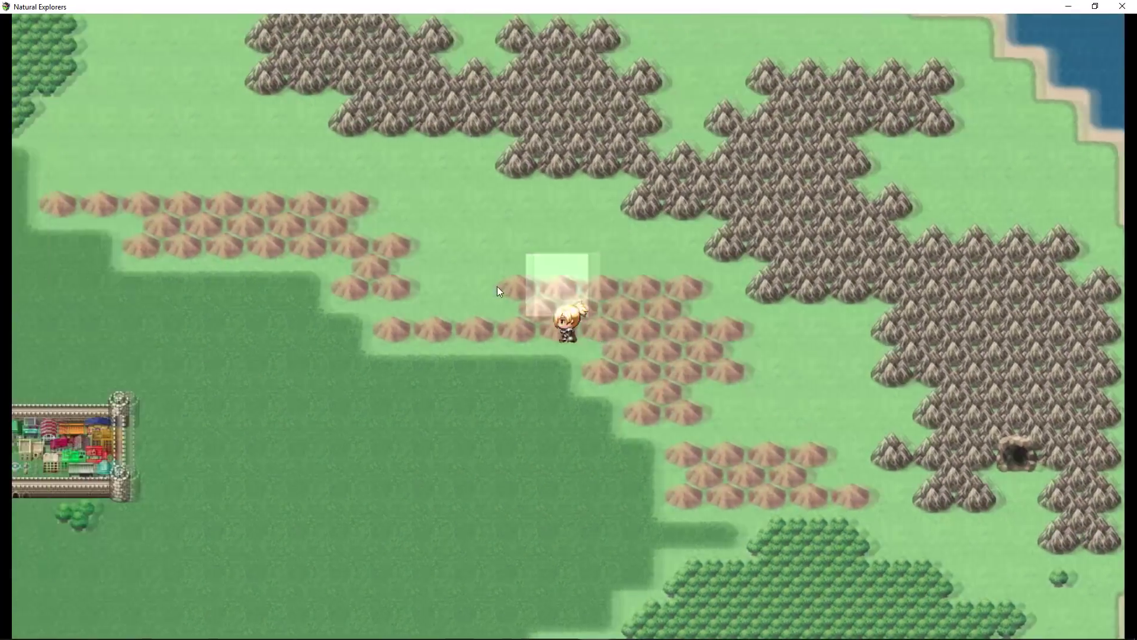
click(496, 309)
click(583, 415)
click(645, 428)
click(692, 413)
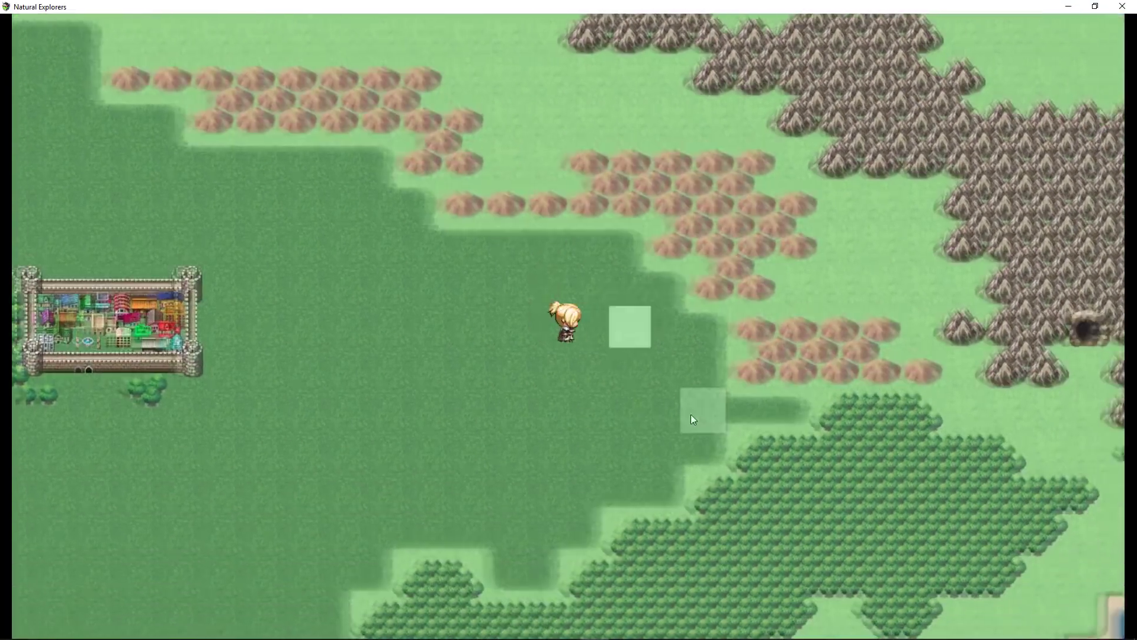
click(711, 339)
click(719, 239)
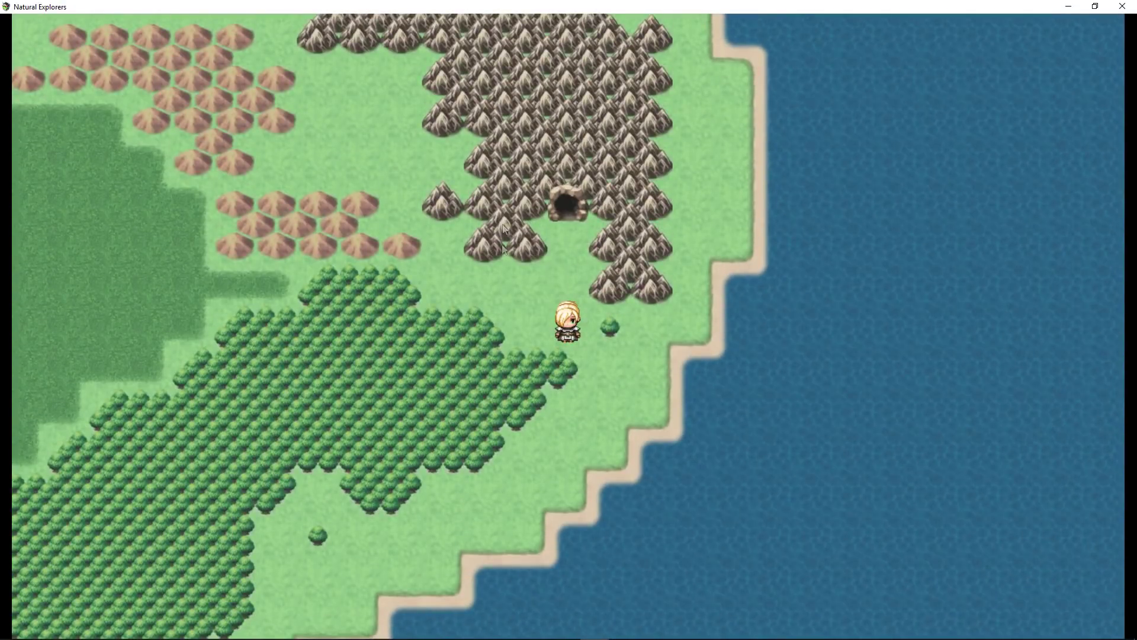
click(376, 290)
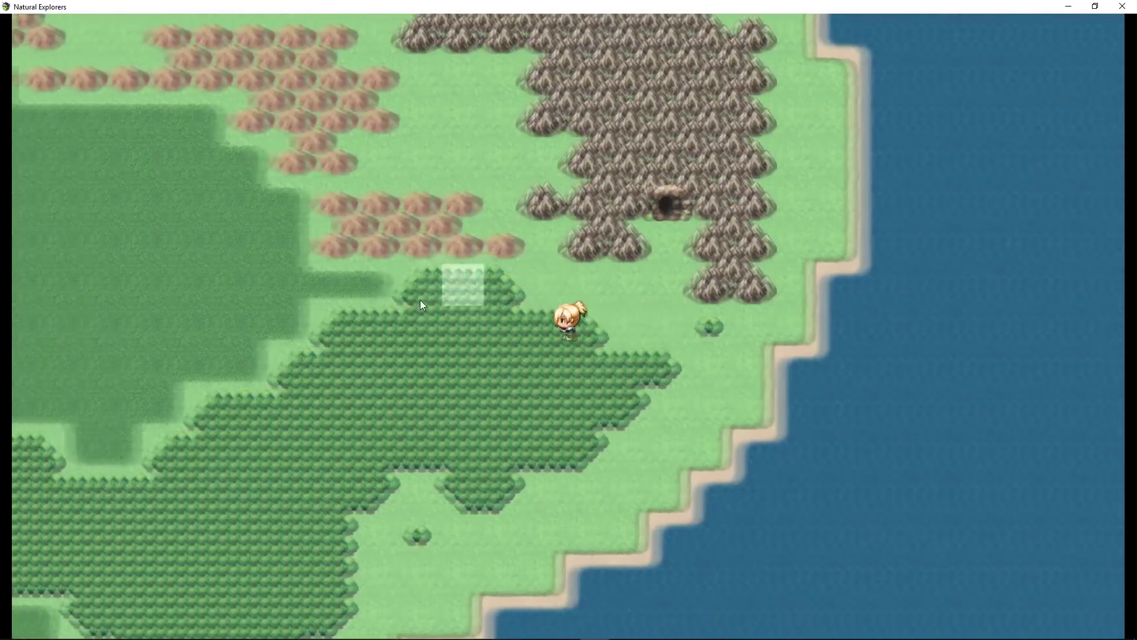
click(447, 320)
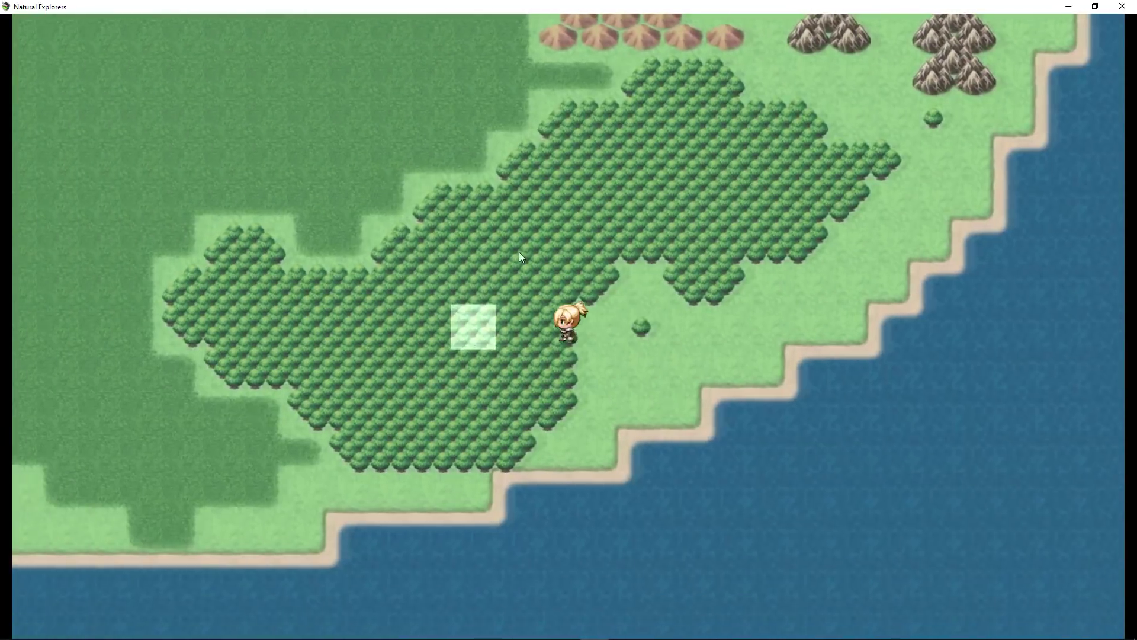
click(465, 282)
click(520, 222)
mouse_move(515, 284)
mouse_down()
mouse_move(492, 418)
mouse_move(452, 419)
mouse_move(471, 319)
mouse_up()
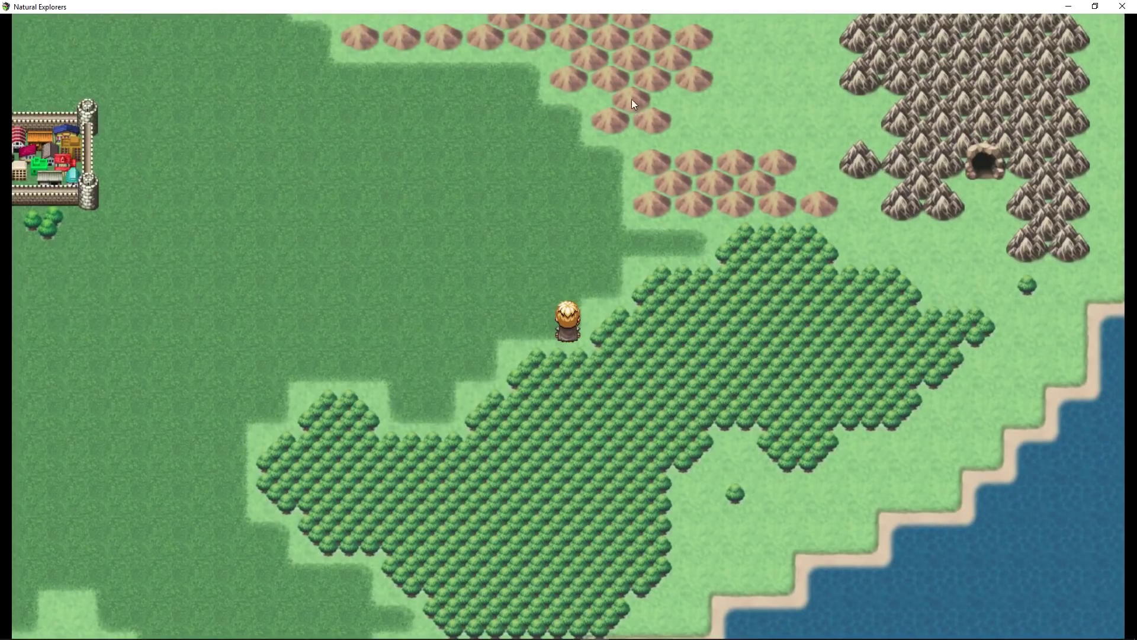
mouse_move(490, 278)
mouse_down()
mouse_move(437, 320)
mouse_move(788, 325)
mouse_move(702, 270)
mouse_move(499, 251)
mouse_move(468, 353)
mouse_move(475, 386)
mouse_move(620, 396)
mouse_move(653, 218)
mouse_move(587, 220)
mouse_up()
mouse_move(427, 224)
mouse_down()
mouse_move(456, 385)
mouse_move(655, 410)
mouse_move(647, 187)
mouse_move(511, 102)
mouse_move(464, 216)
mouse_move(638, 110)
mouse_move(498, 113)
mouse_move(483, 175)
mouse_move(471, 112)
mouse_move(654, 163)
mouse_move(609, 424)
mouse_move(579, 411)
mouse_move(597, 166)
mouse_move(648, 133)
mouse_move(594, 87)
mouse_move(511, 133)
mouse_move(605, 195)
mouse_move(510, 296)
mouse_move(610, 348)
mouse_move(540, 228)
mouse_move(635, 332)
mouse_move(537, 196)
mouse_move(543, 318)
mouse_move(541, 190)
mouse_move(574, 183)
mouse_move(641, 222)
mouse_move(547, 213)
mouse_move(507, 237)
mouse_move(551, 378)
mouse_move(549, 344)
mouse_move(422, 379)
mouse_move(350, 305)
mouse_up()
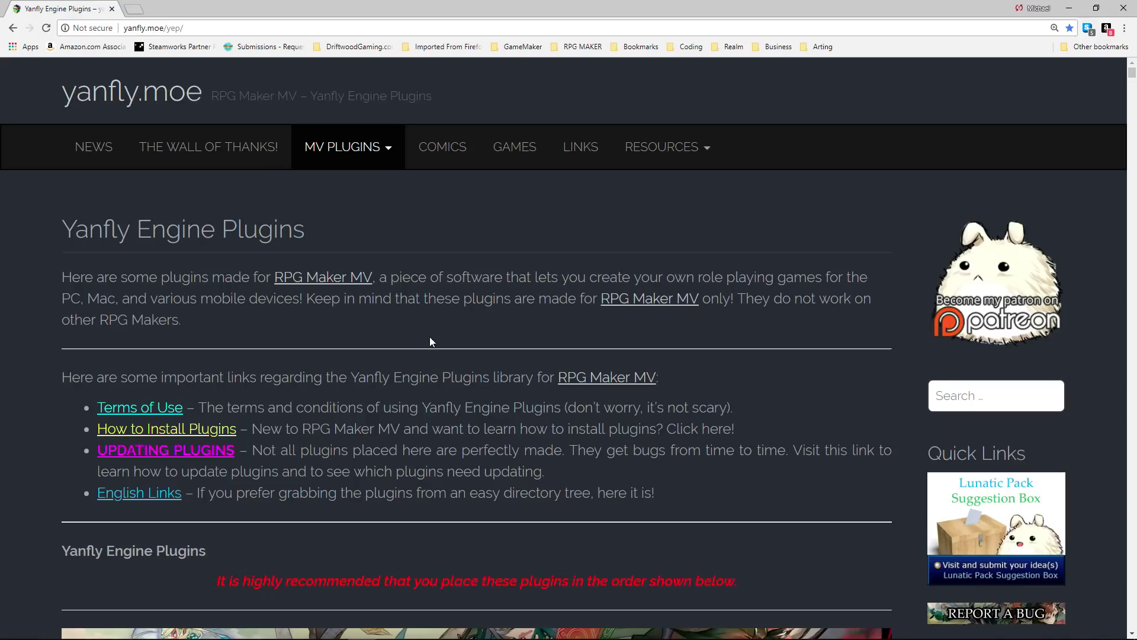
In the browser, search the Yanfly Engine Plugins page for "gab" and open the Gab Window plugin entry
key(ctrl+f)
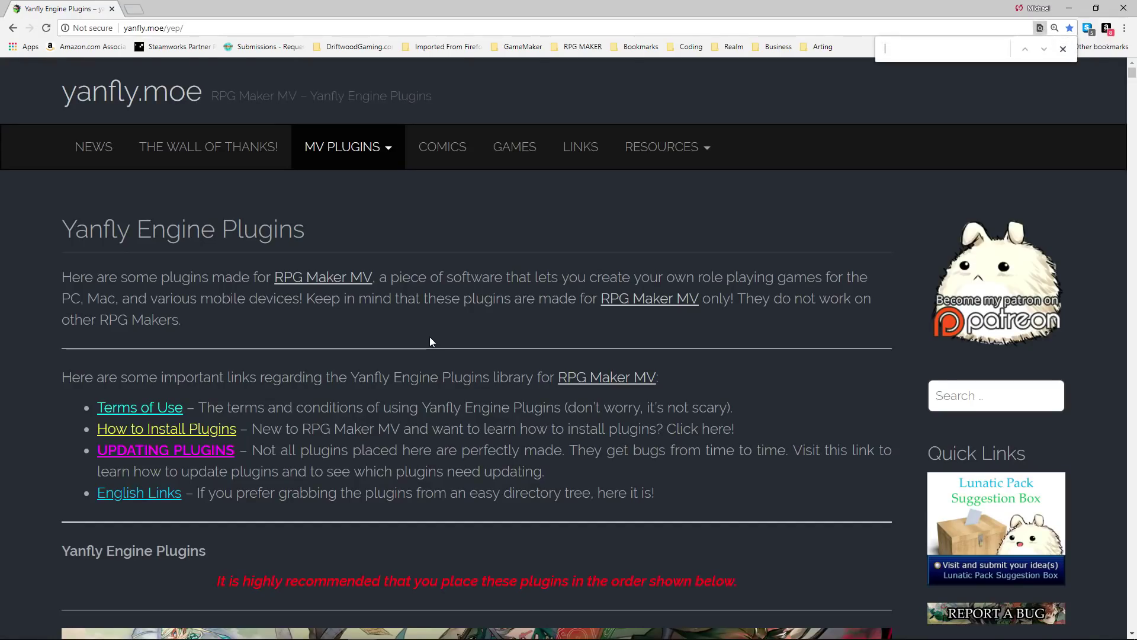
text(gab)
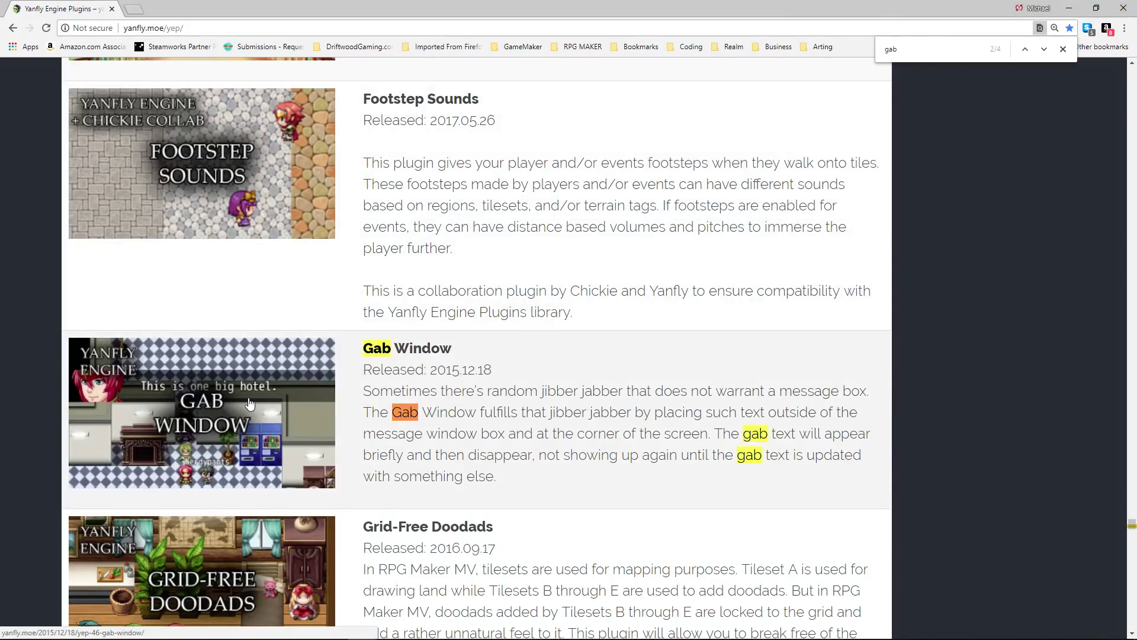
click(244, 403)
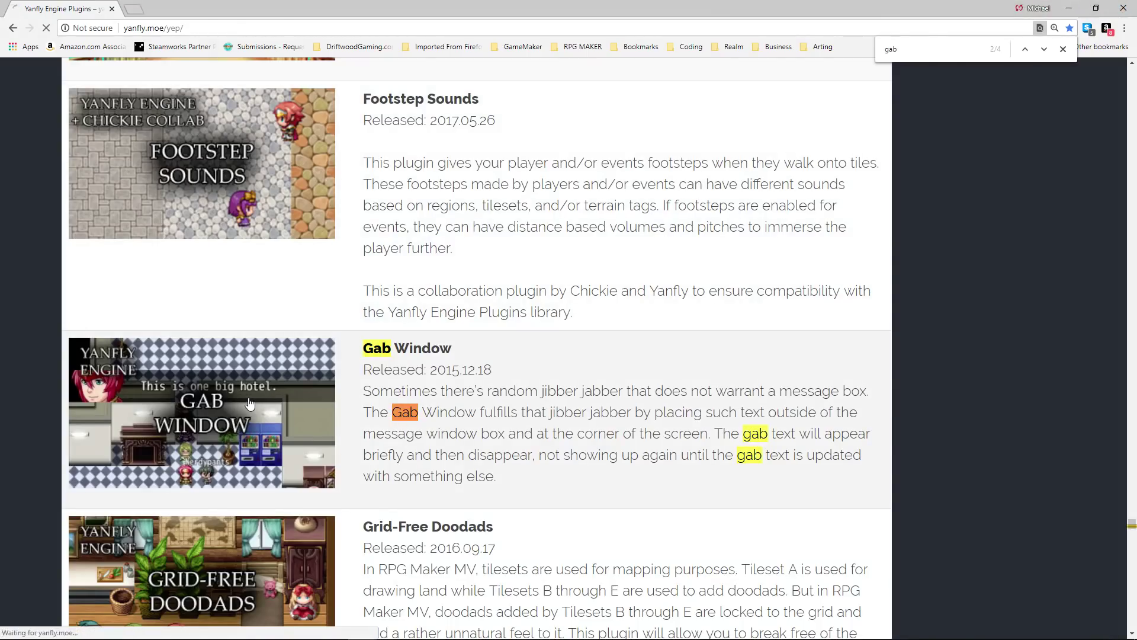
Examine the YEP.46 Gab Window page, including its introduction, plugin download links and demonstration video
scroll(335, 414, down, 2)
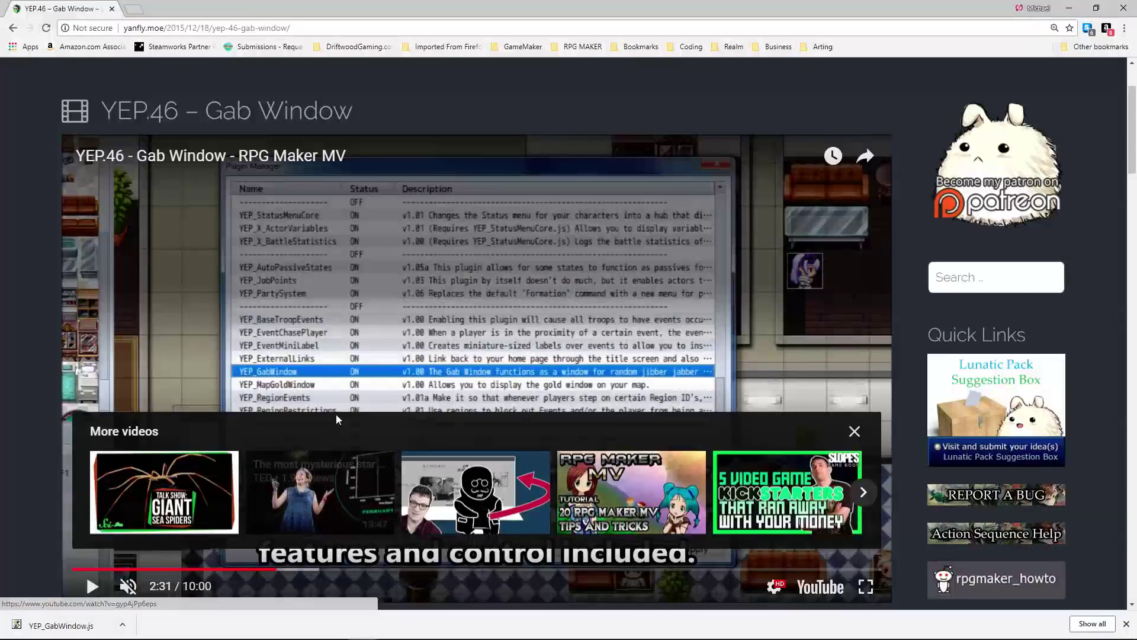
scroll(211, 387, down, 8)
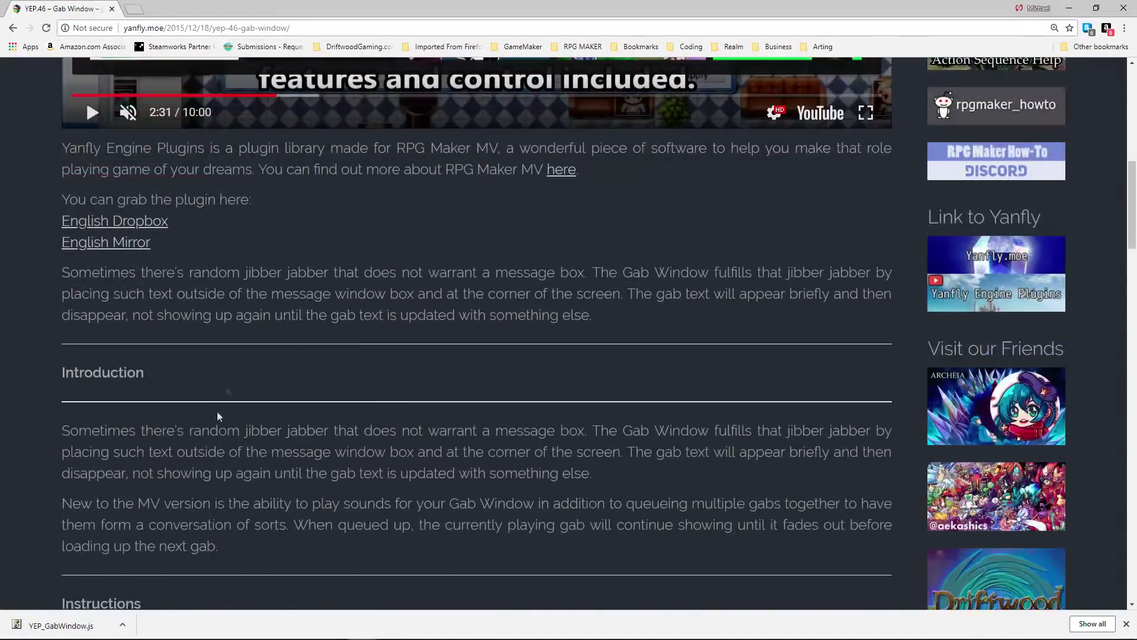
scroll(217, 411, up, 7)
scroll(482, 433, down, 1)
scroll(483, 431, up, 4)
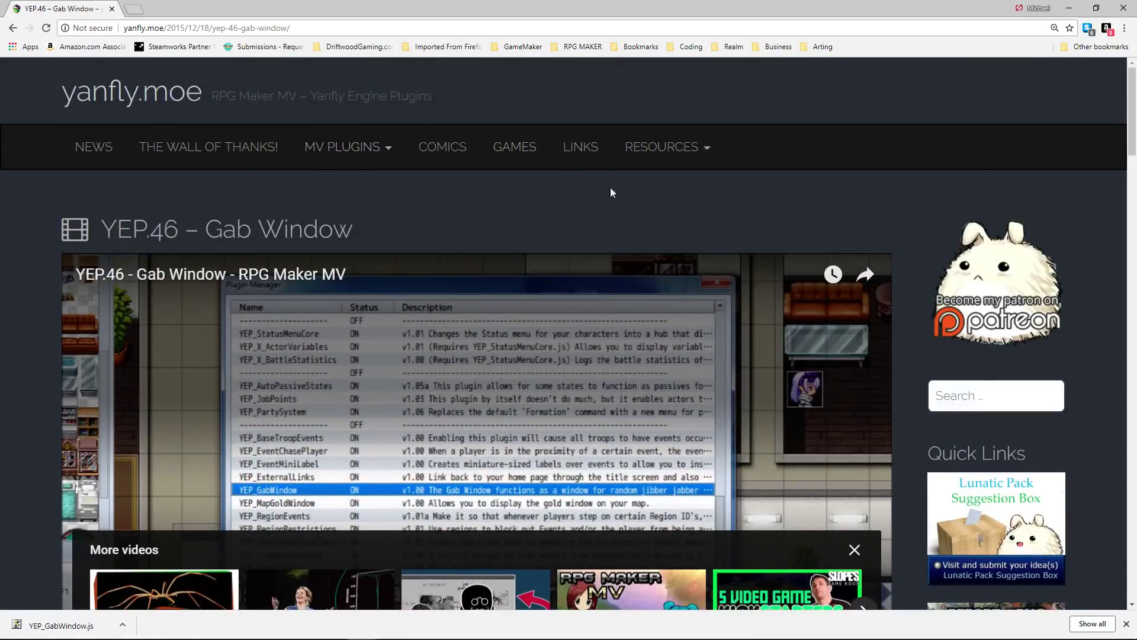
scroll(474, 267, down, 2)
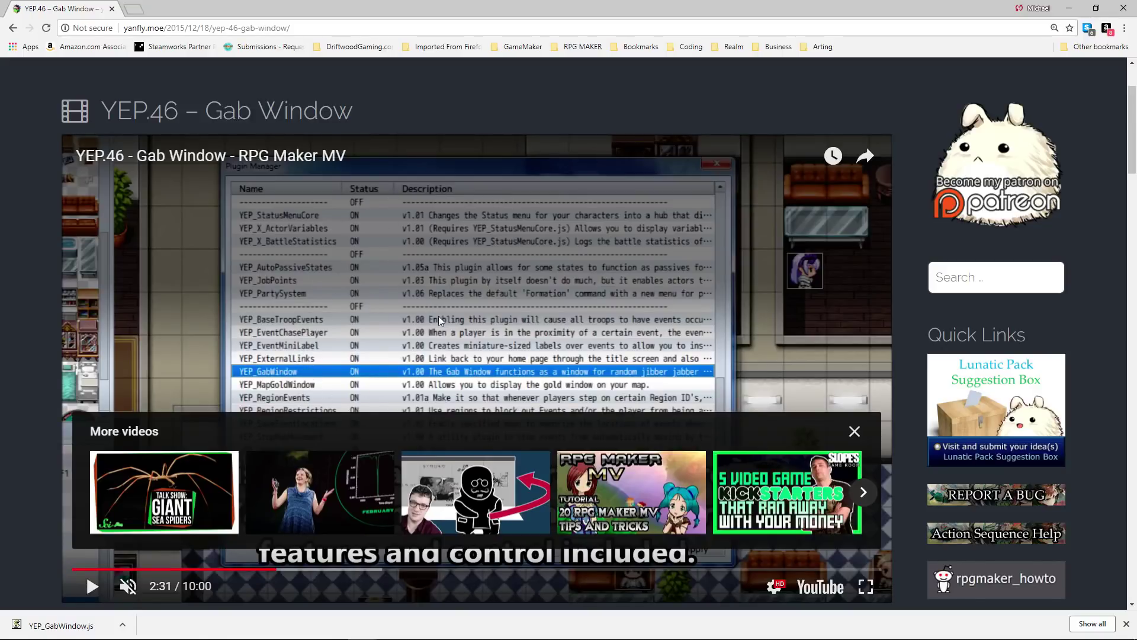
scroll(302, 476, down, 3)
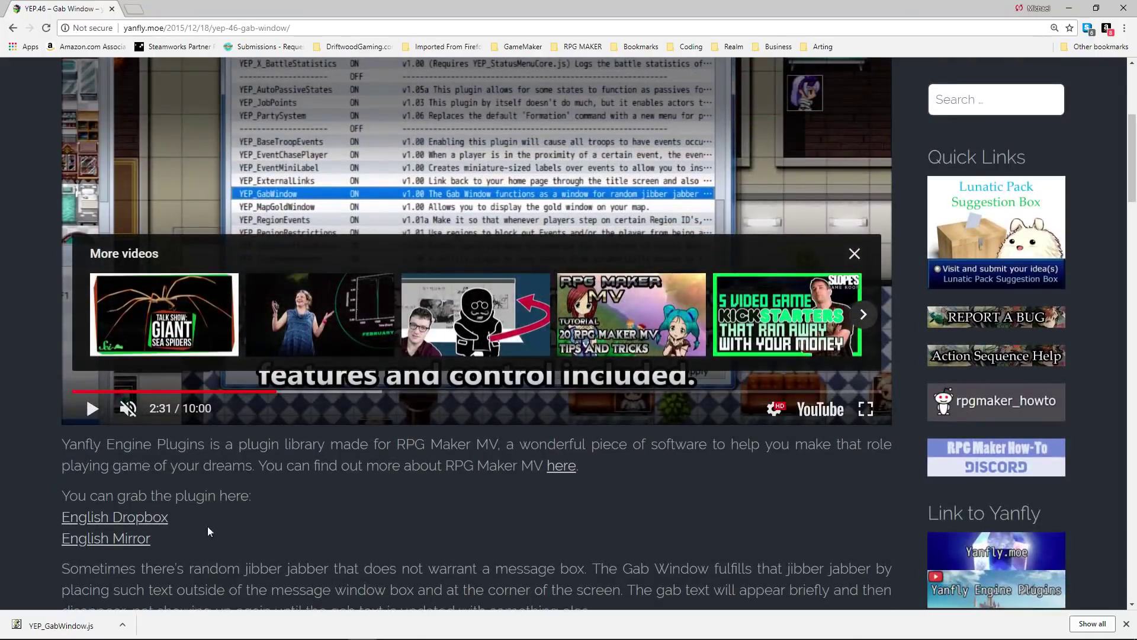
scroll(208, 530, up, 2)
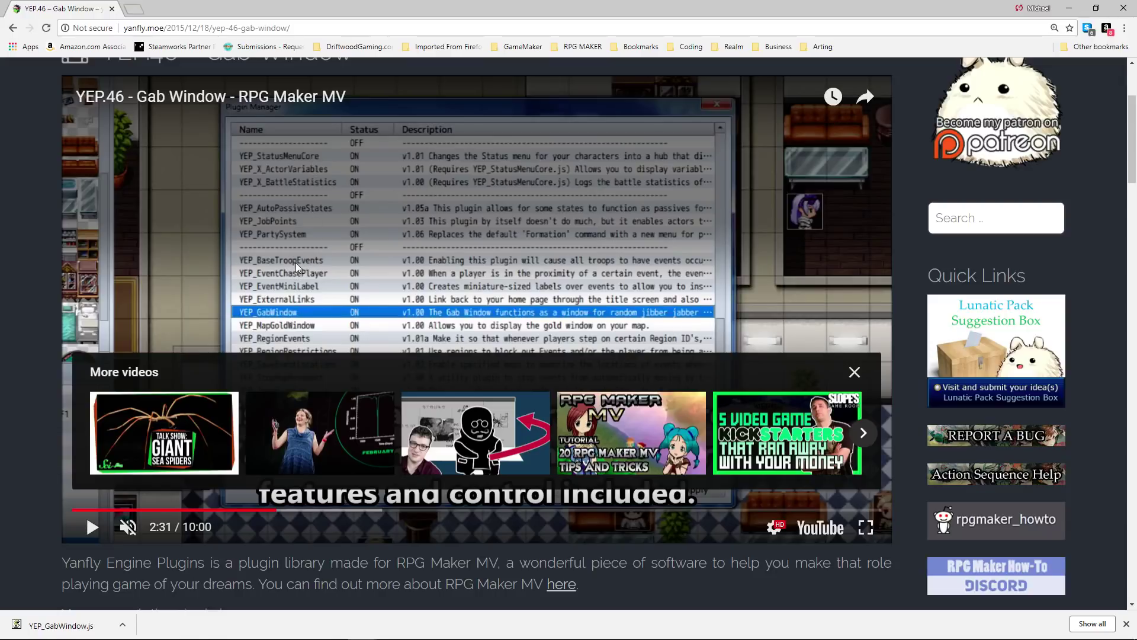
click(301, 304)
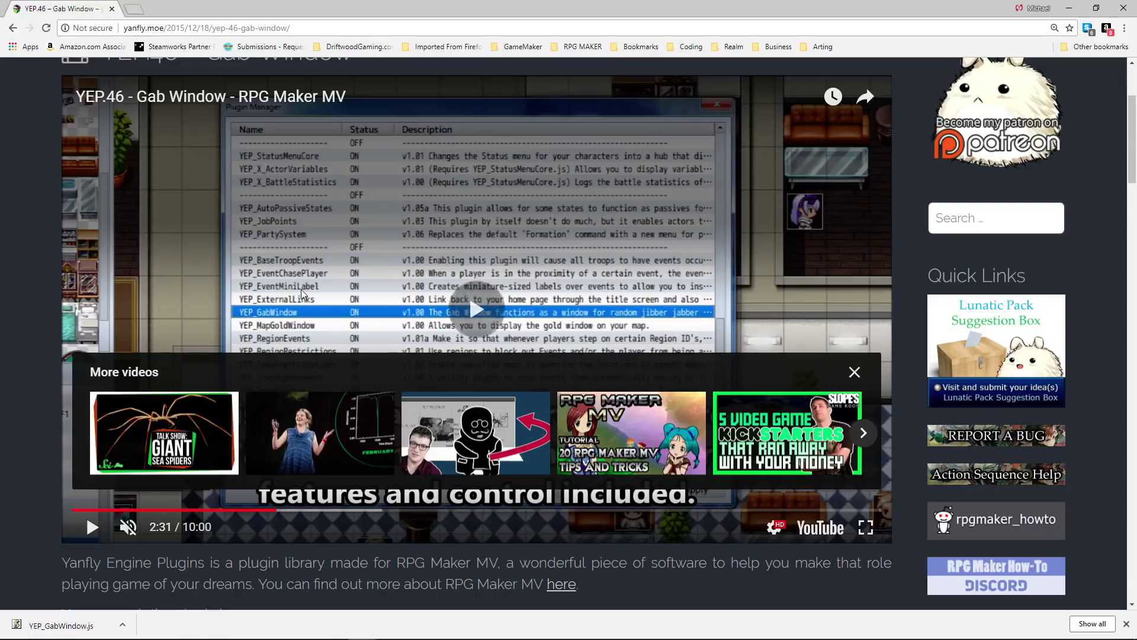
click(310, 335)
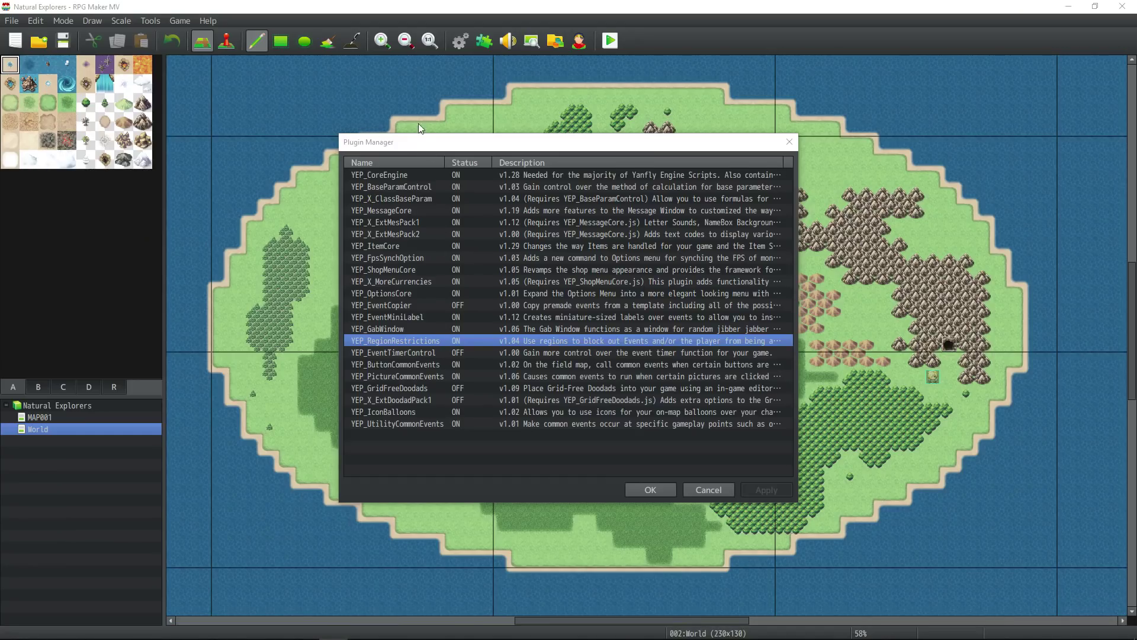
In RPG Maker MV, open the YEP_GabWindow plugin's settings and read the gab commands described in its help text
double_click(409, 329)
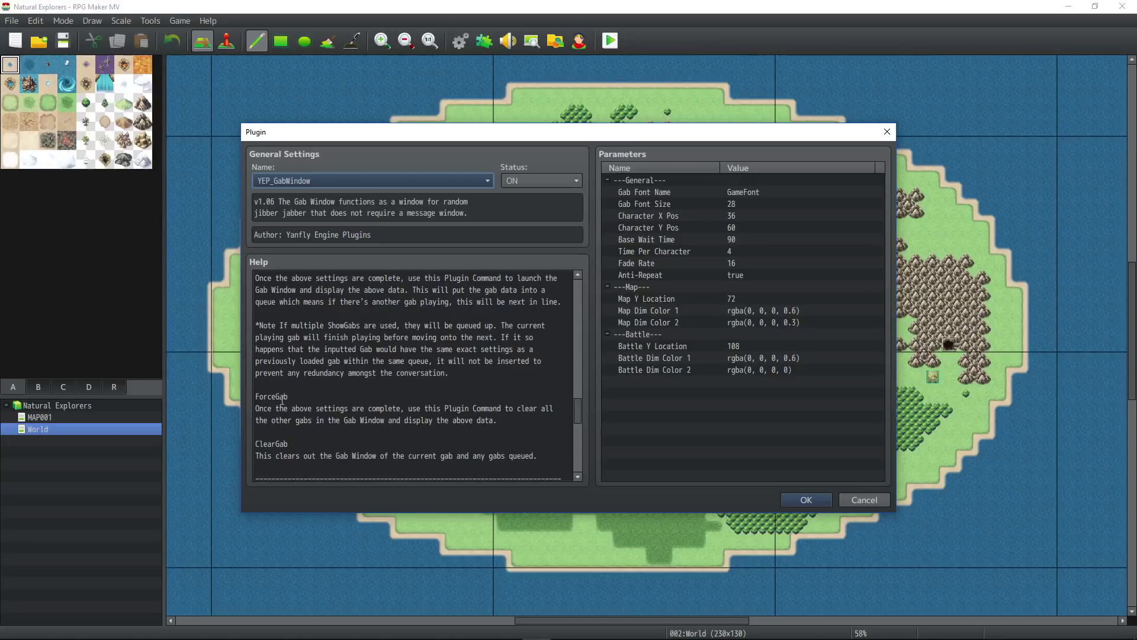
scroll(282, 401, up, 5)
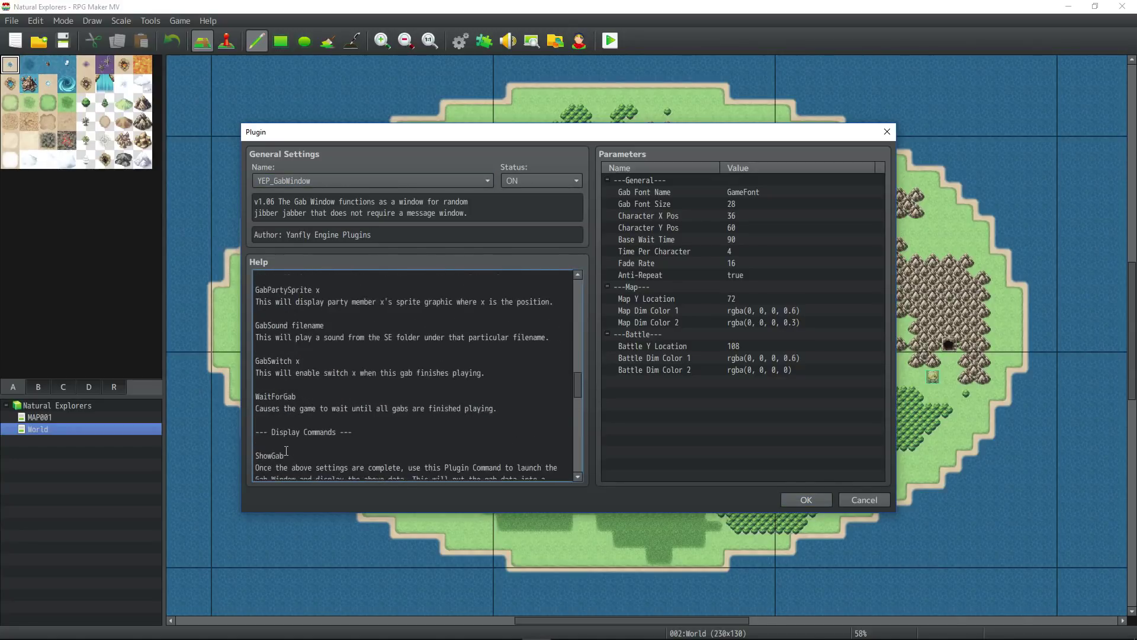
scroll(336, 372, up, 1)
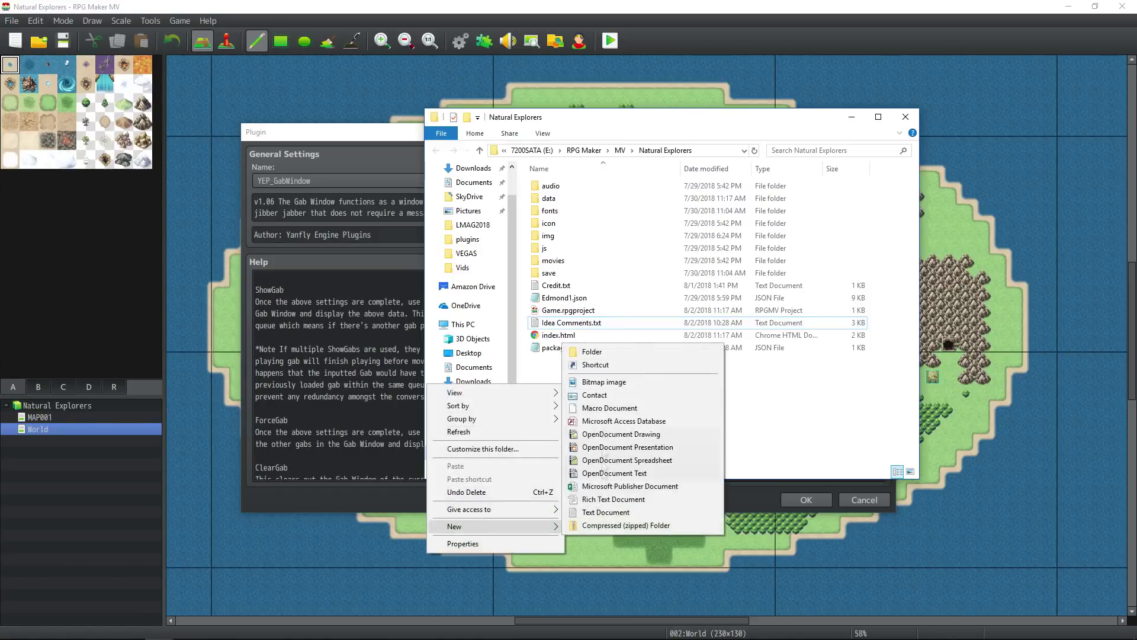
Create a QuickNotes.txt file in the Natural Explorers project folder and record the GabSound filename command with its description indented
click(600, 508)
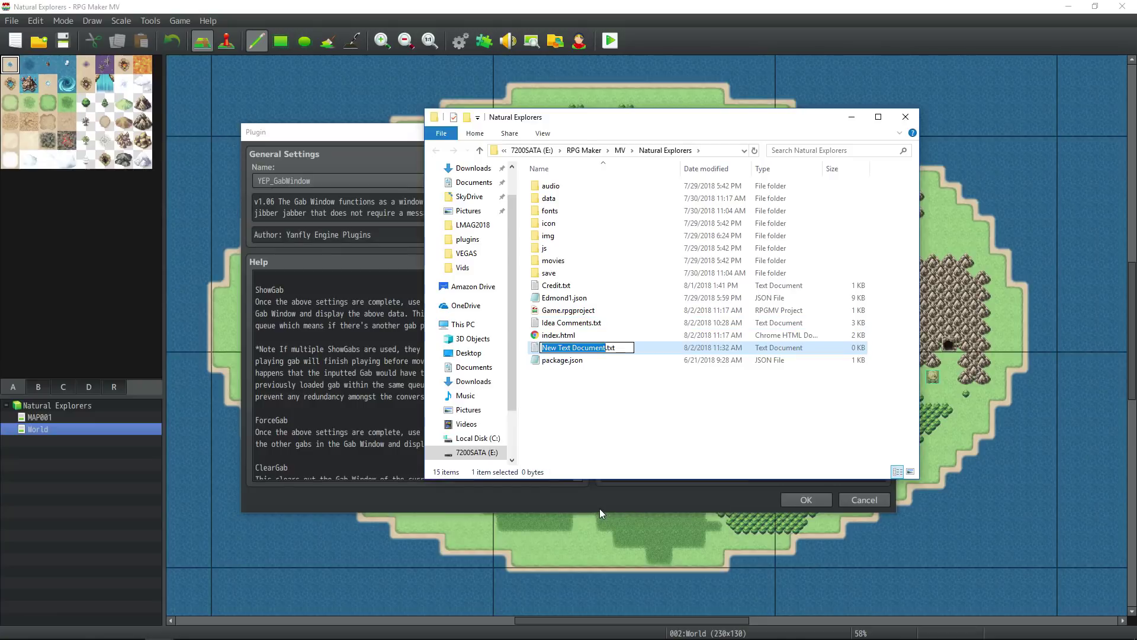
text(t)
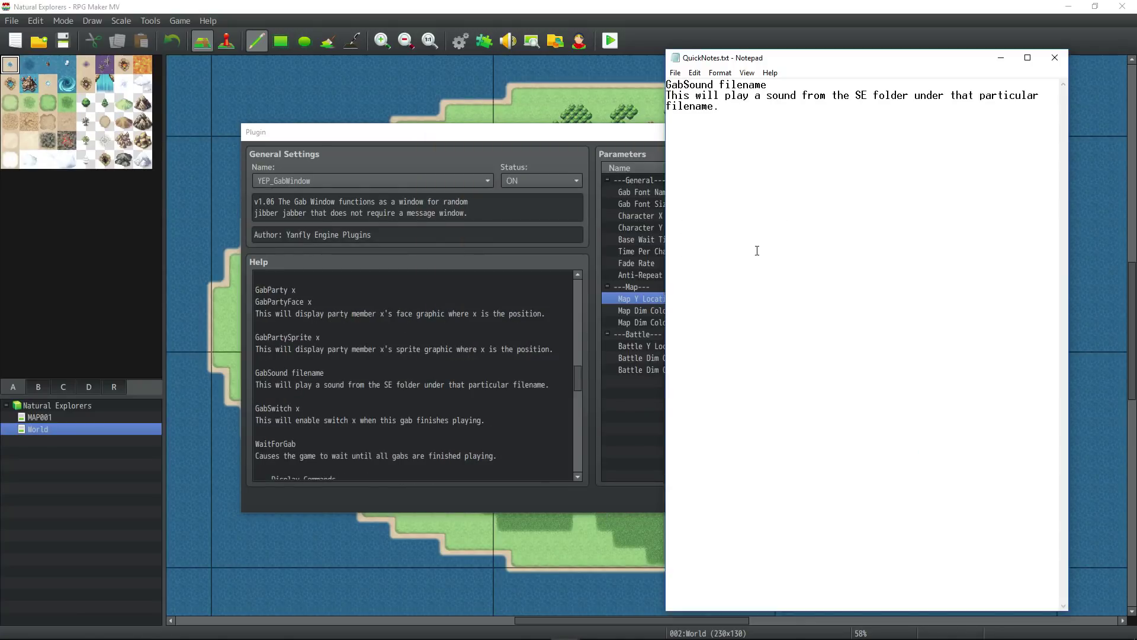
click(671, 98)
key(Tab)
click(668, 106)
key(Tab)
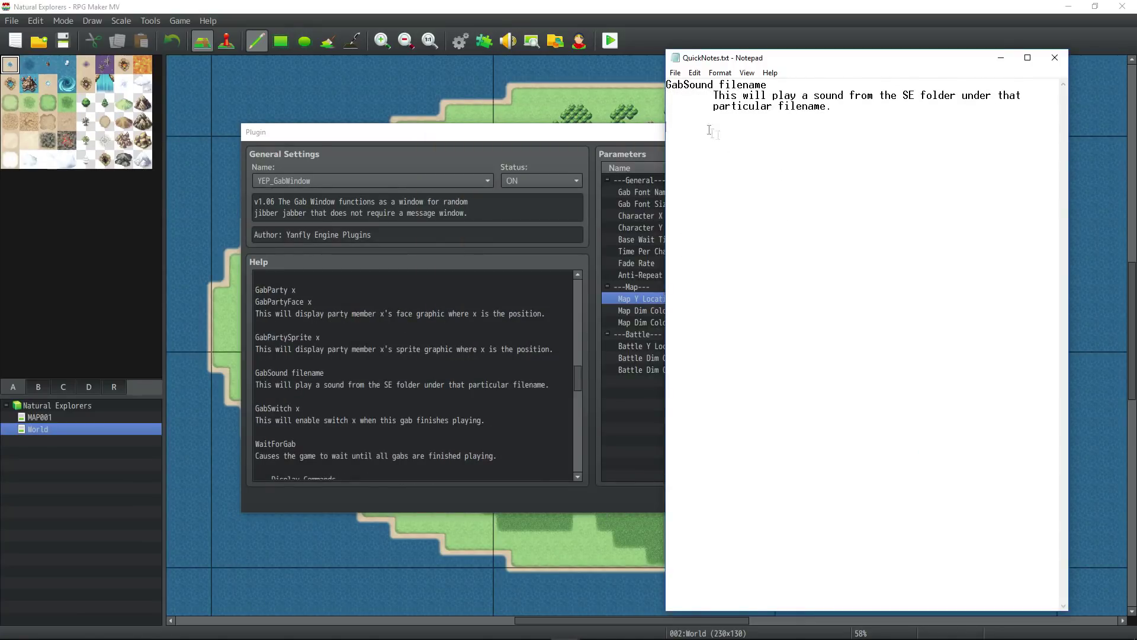
Add the WaitForGab command from the plugin help below the GabSound note, with its description indented
click(709, 130)
text(WaitForGab Causes the game to wait until all gabs are finished playing.)
click(668, 137)
key(Tab)
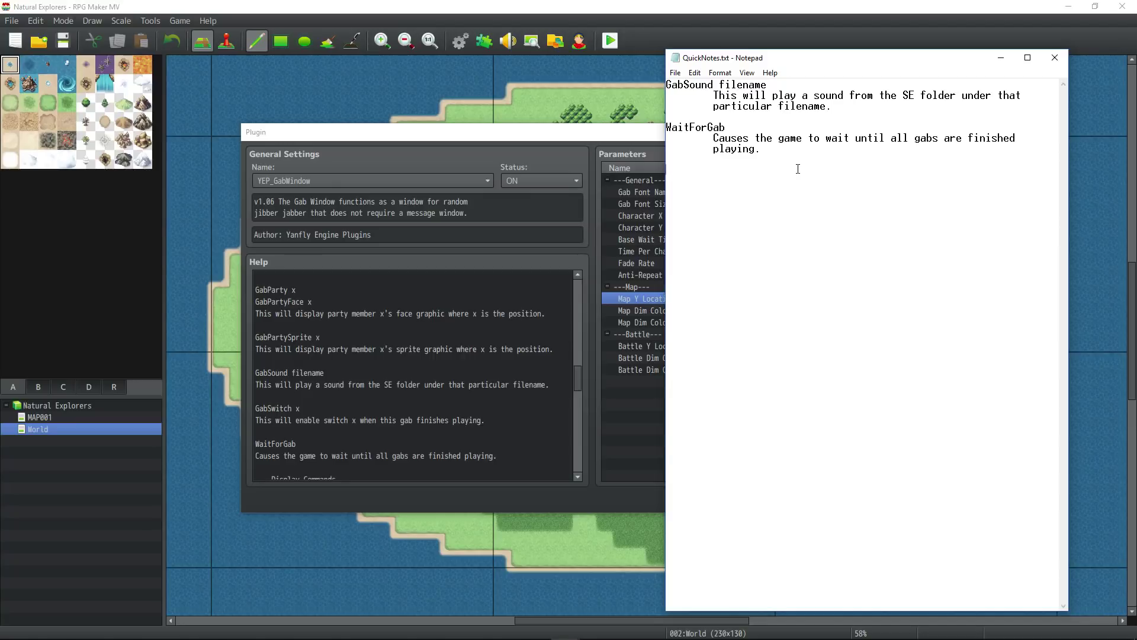
scroll(323, 364, down, 5)
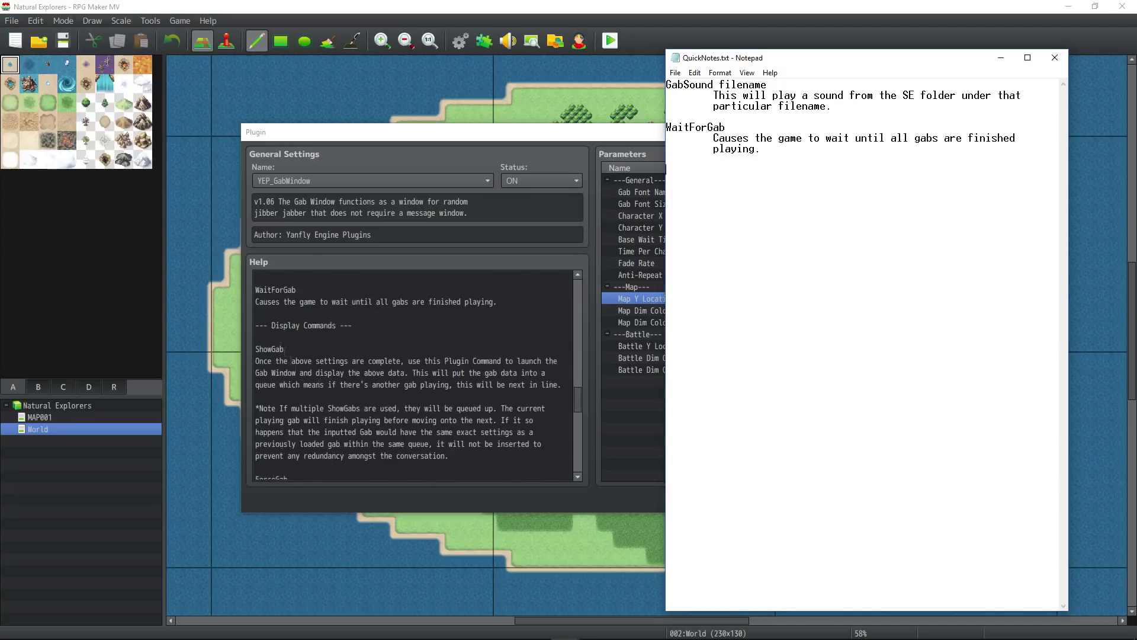
Copy the ShowGab command and its first description paragraph from the plugin help into QuickNotes.txt below WaitForGab
drag(256, 349, 563, 385)
key(ctrl+c)
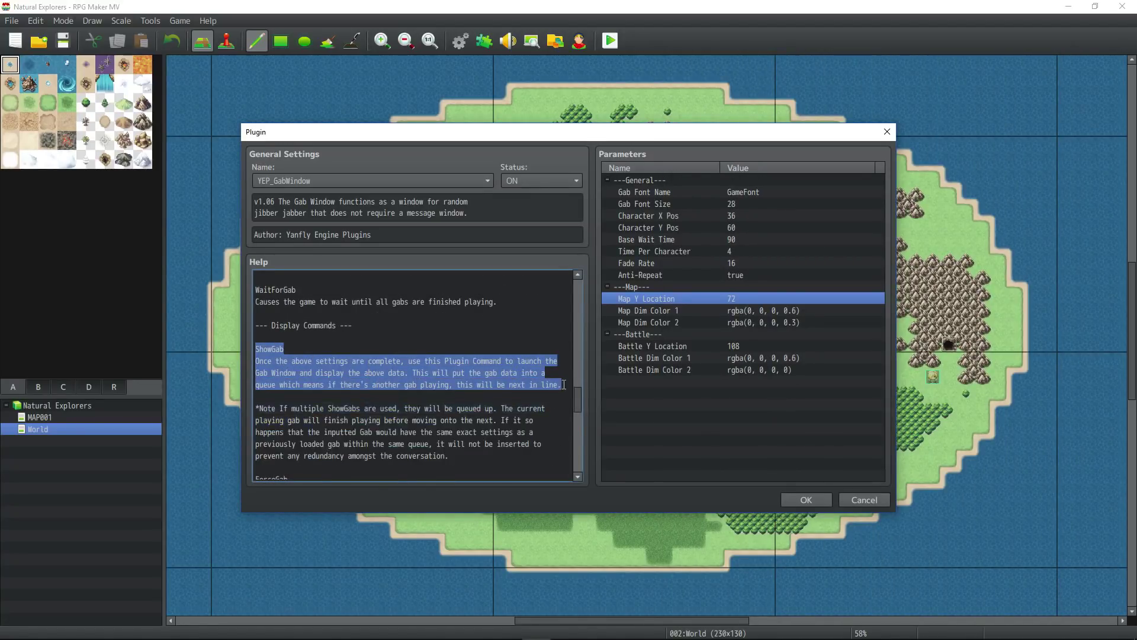
key(alt+Tab)
key(ctrl+v)
drag(666, 180, 744, 234)
key(Tab)
key(ctrl+z)
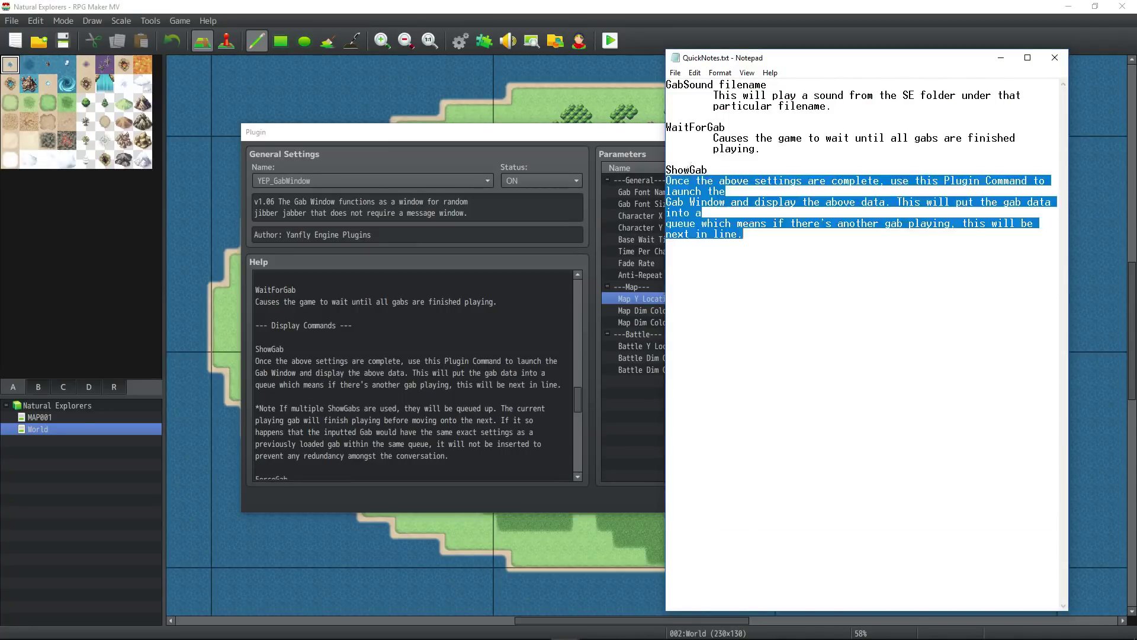
Indent the lines of the ShowGab description in the notes to match the entries above
click(667, 180)
key(Tab)
click(667, 191)
key(Tab)
click(666, 202)
key(BackSpace)
click(667, 214)
key(Tab)
click(667, 224)
key(Tab)
click(667, 234)
key(Tab)
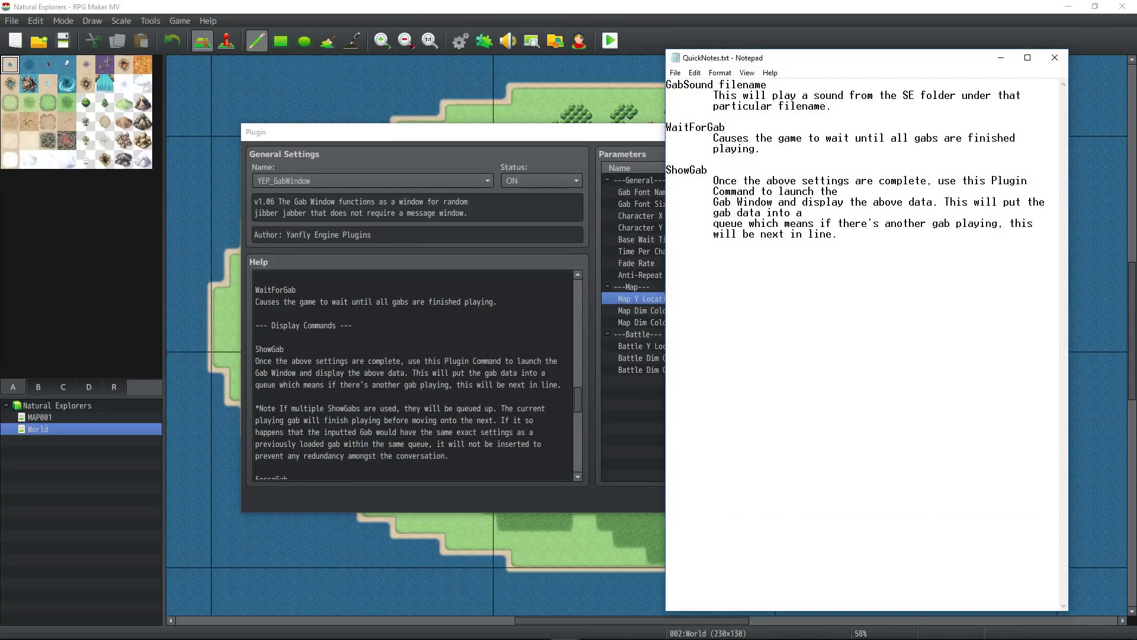
Add the ForceGab and ClearGab commands from the plugin help below the ShowGab note, with their descriptions indented
scroll(330, 407, down, 4)
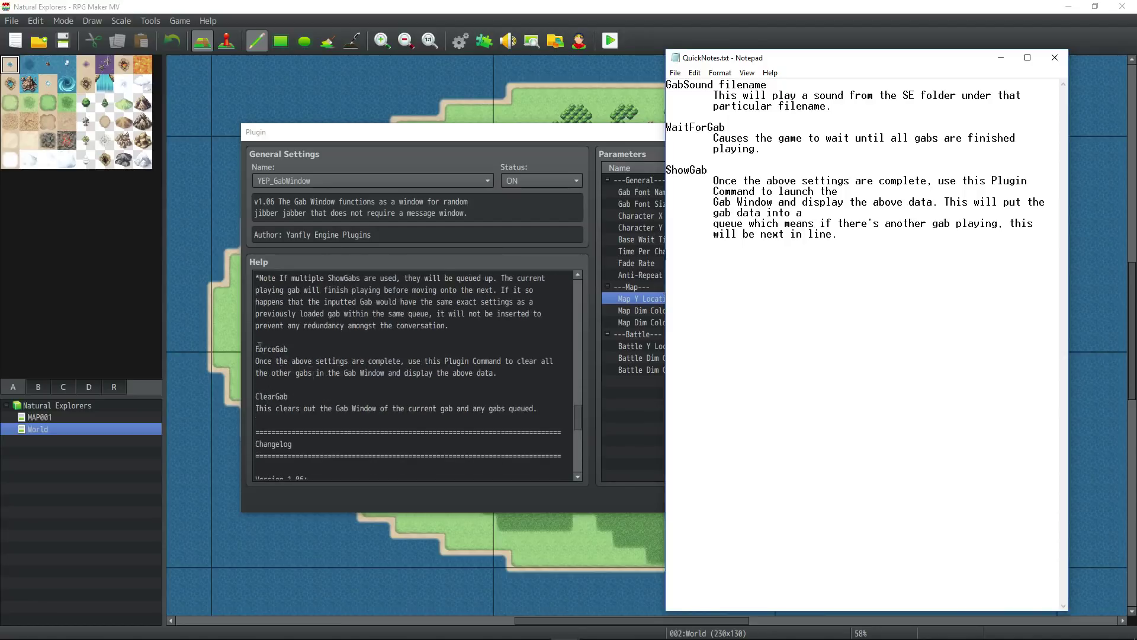
drag(255, 348, 538, 409)
key(ctrl+c)
key(alt+Tab)
key(ctrl+v)
click(666, 267)
key(Tab)
click(667, 288)
key(Tab)
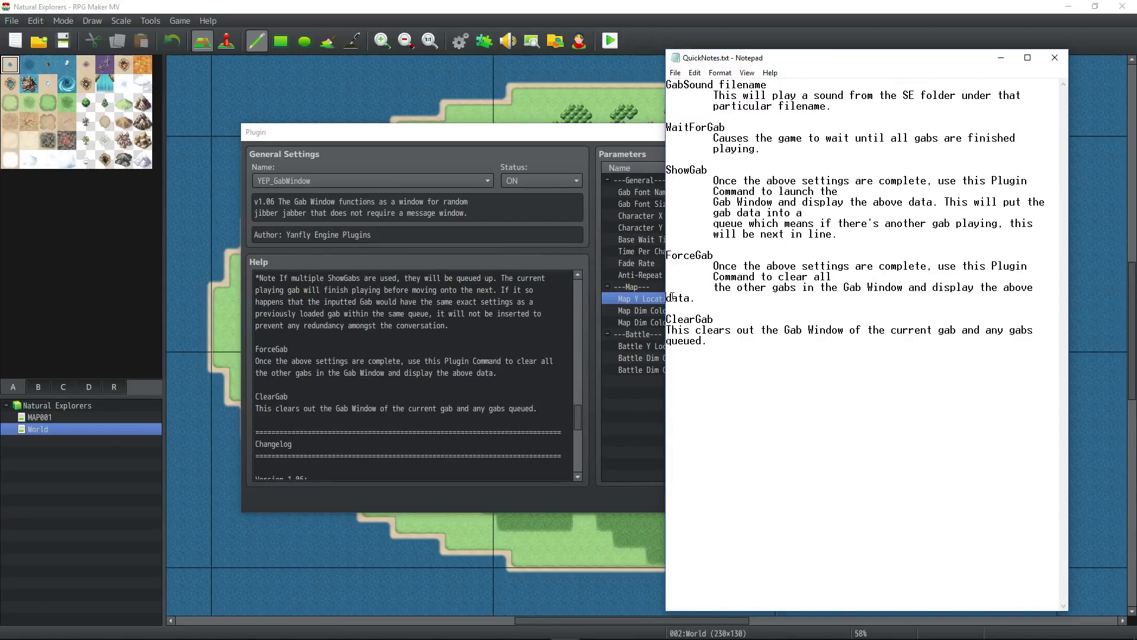
click(666, 330)
key(Tab)
click(666, 341)
key(Tab)
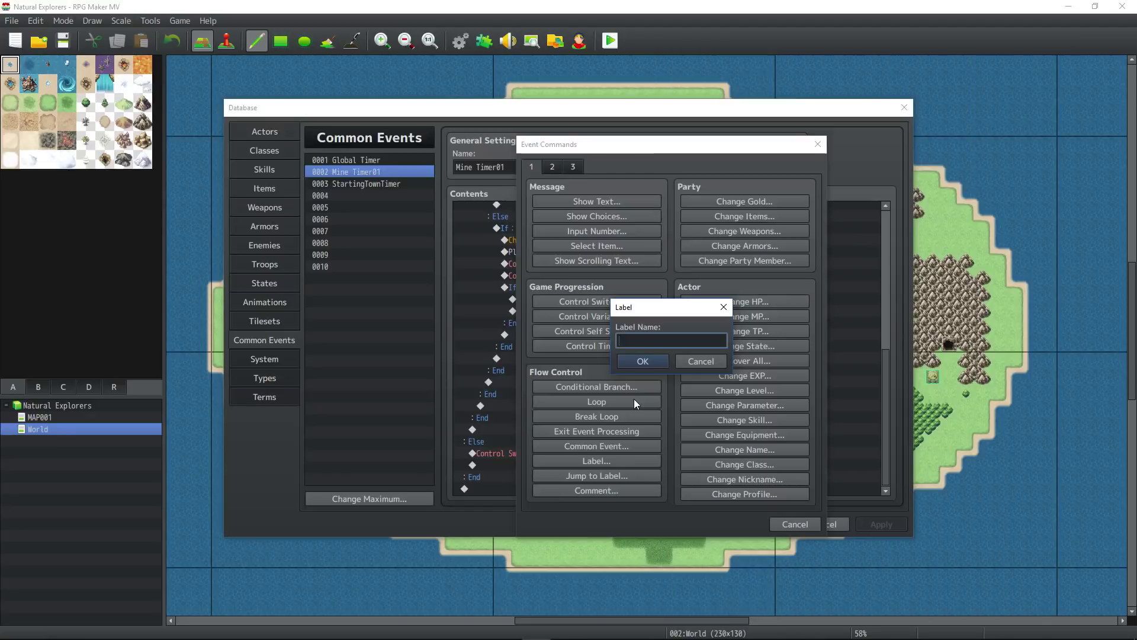
In the Mine Timer01 common event, add a label named Redund and move the Ore branch's timer reset and pickaxe-loss check below it
text(Redund)
click(648, 361)
scroll(521, 478, up, 7)
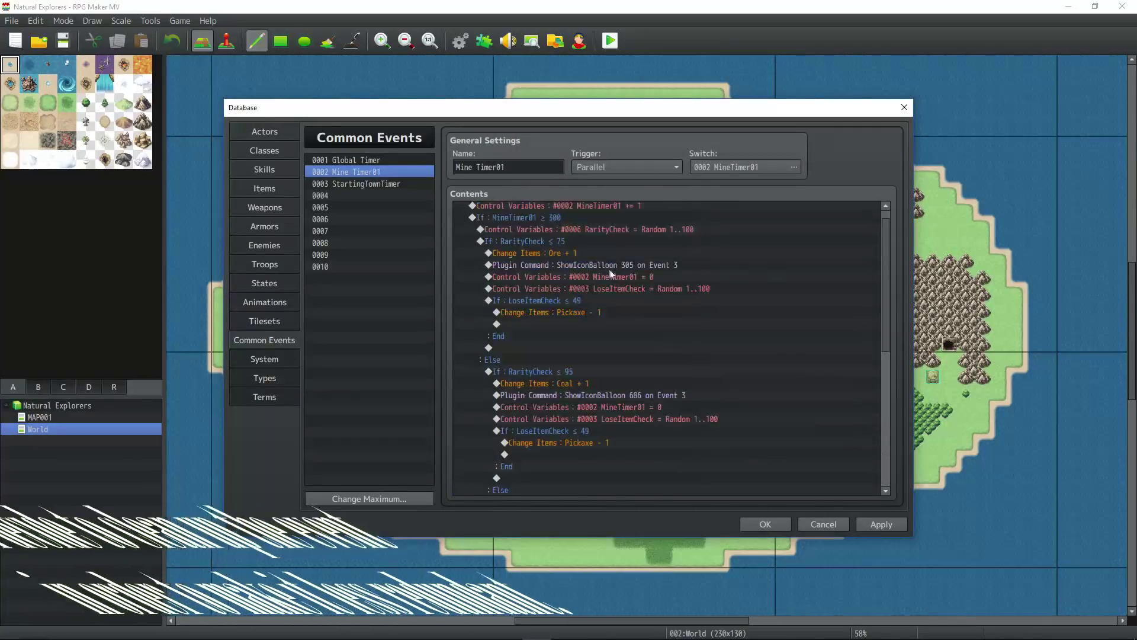
click(607, 275)
shift+click(607, 287)
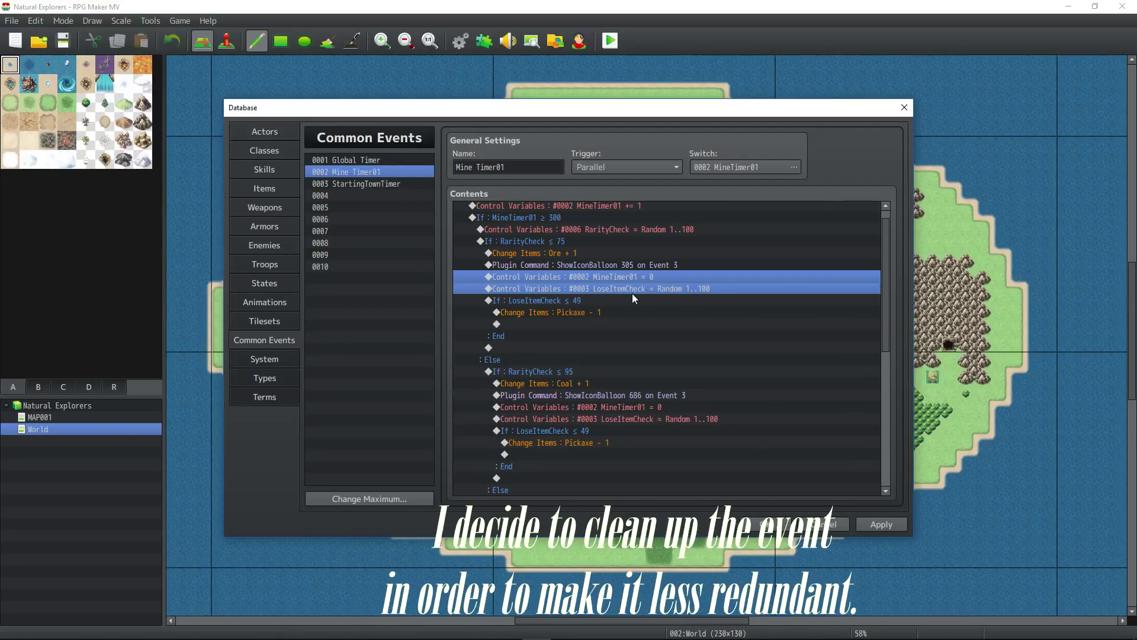
shift+click(556, 326)
key(ctrl+x)
scroll(540, 361, down, 7)
click(507, 489)
key(ctrl+v)
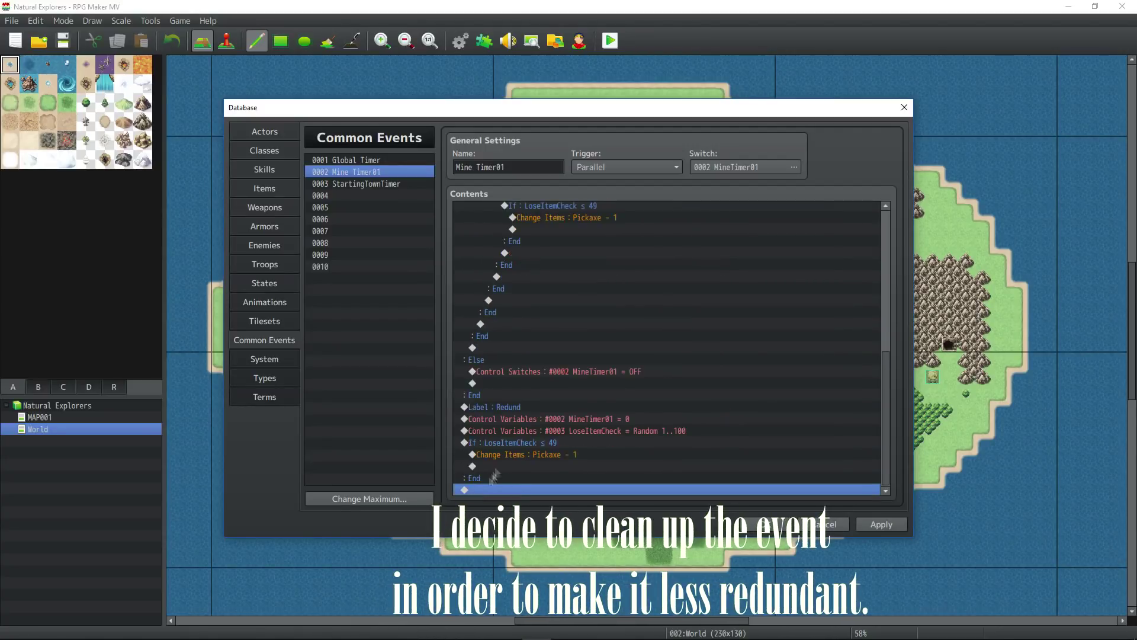
Delete the duplicate timer reset and pickaxe-loss check from the Coal and Diamond branches of Mine Timer01
click(509, 465)
scroll(509, 468, up, 10)
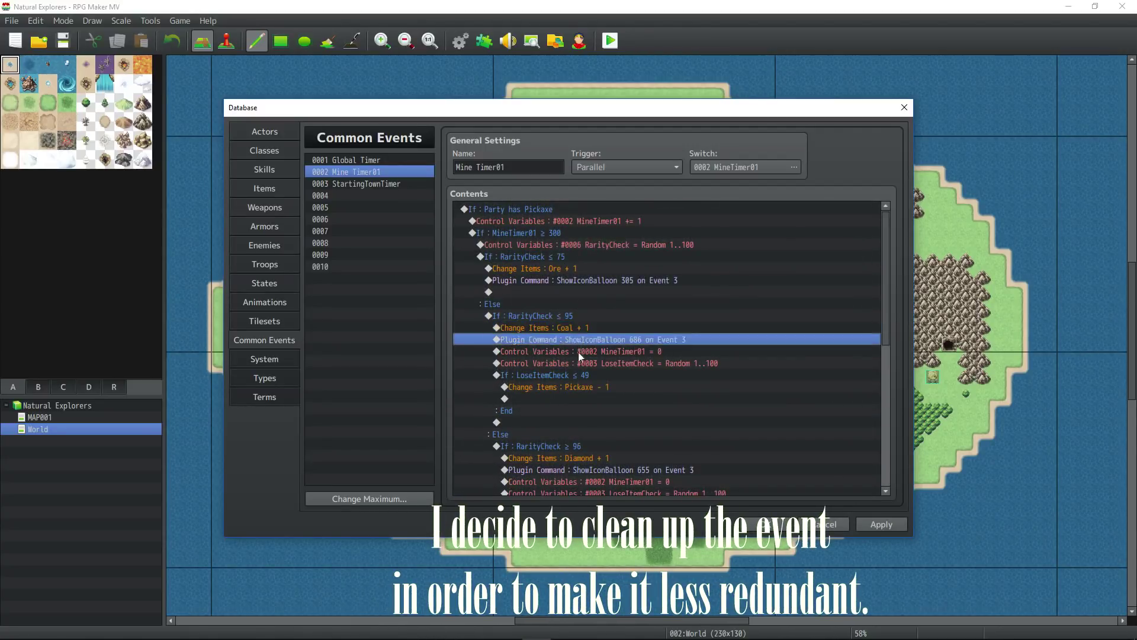
click(578, 352)
shift+click(567, 386)
scroll(577, 345, down, 4)
key(Delete)
click(592, 255)
scroll(593, 260, up, 1)
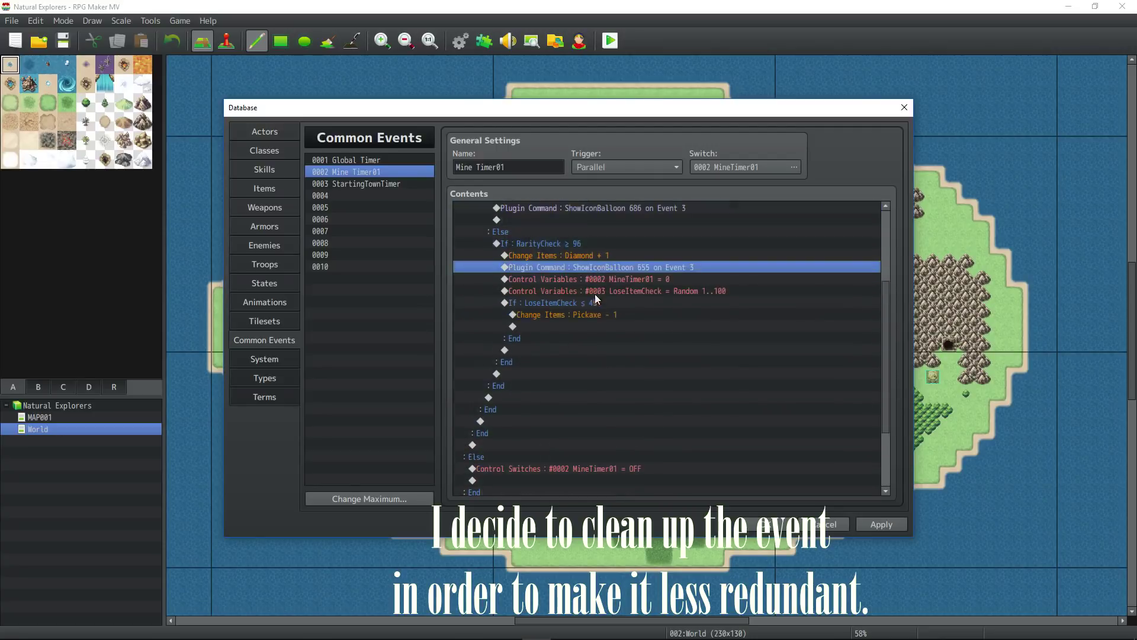
shift+click(582, 317)
key(Delete)
Add a Jump to Label command targeting Redund at the end of the Ore, Coal and Diamond branches
right_click(574, 287)
click(601, 298)
click(597, 476)
text(Redund)
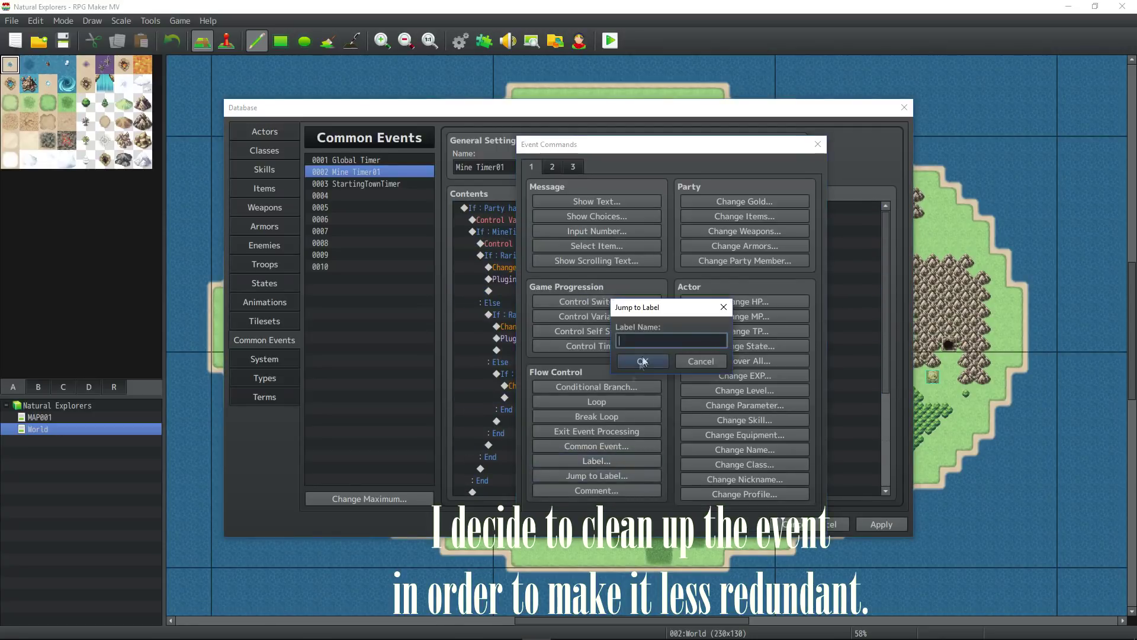
click(642, 357)
scroll(589, 302, down, 4)
scroll(570, 385, up, 5)
click(563, 292)
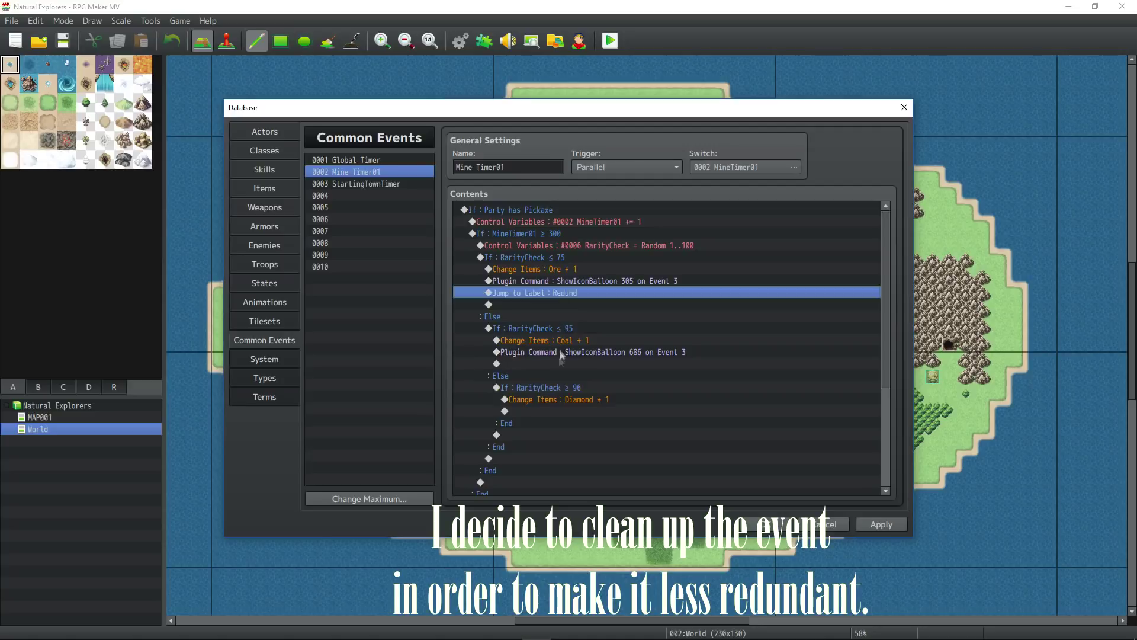
click(561, 361)
key(ctrl+v)
click(563, 418)
key(ctrl+v)
Check the commands under the Redund label, apply the event changes, save the project and start a playtest
scroll(611, 376, down, 4)
click(570, 415)
click(574, 451)
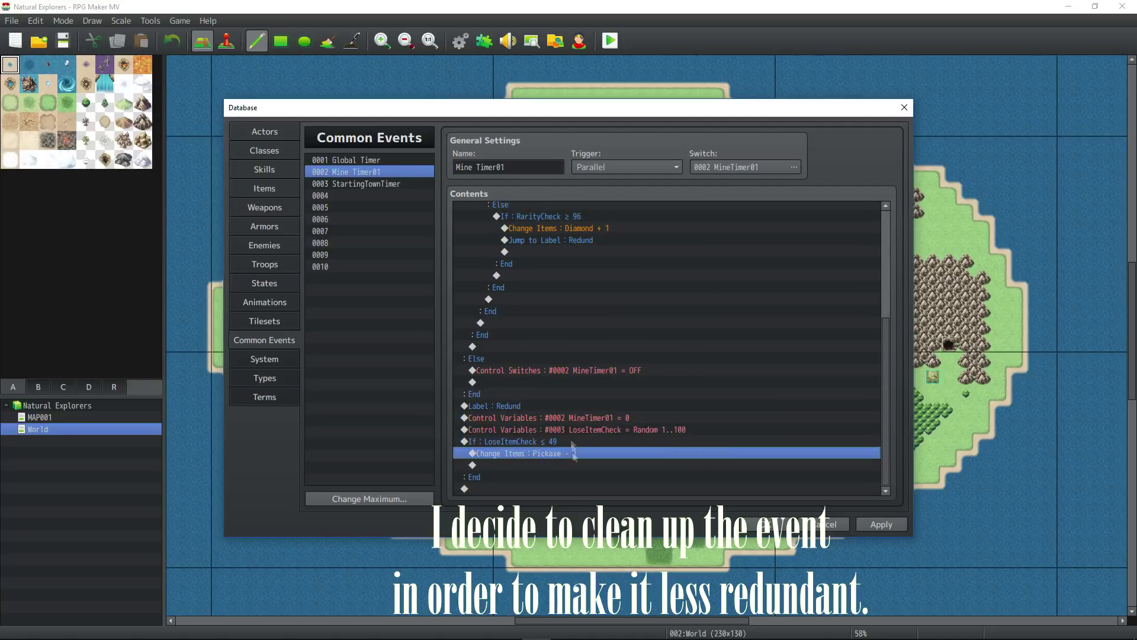
click(584, 442)
click(601, 419)
click(627, 477)
click(881, 524)
click(765, 524)
click(63, 41)
click(609, 40)
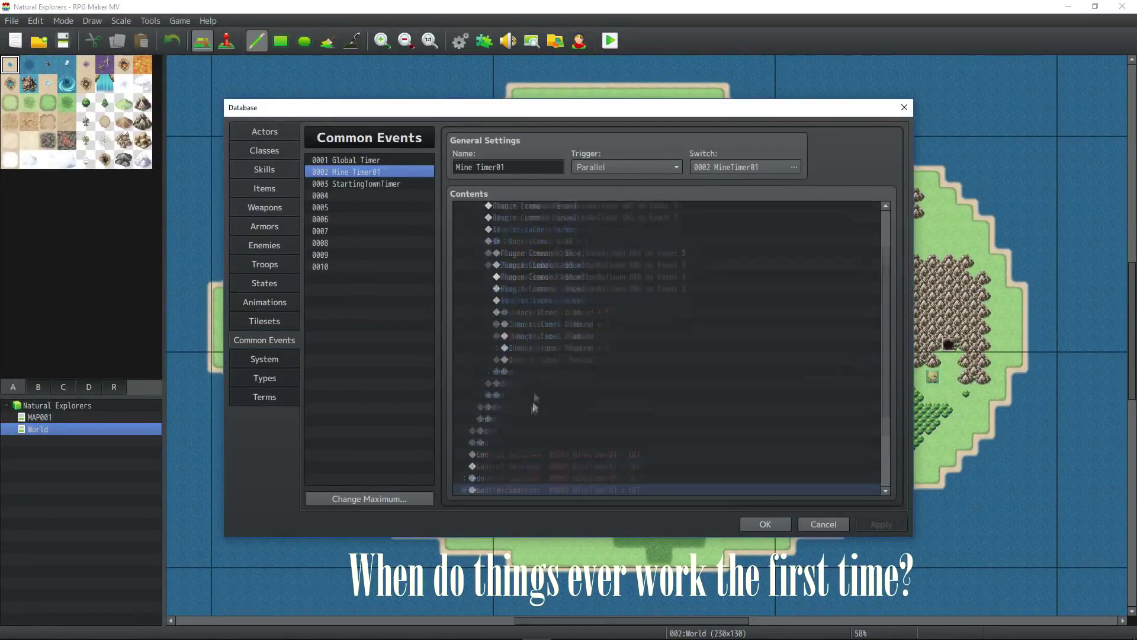
Begin a new conditional branch in the Mine Timer01 event and open the switch selection for its condition
click(548, 296)
right_click(537, 291)
click(558, 301)
click(625, 388)
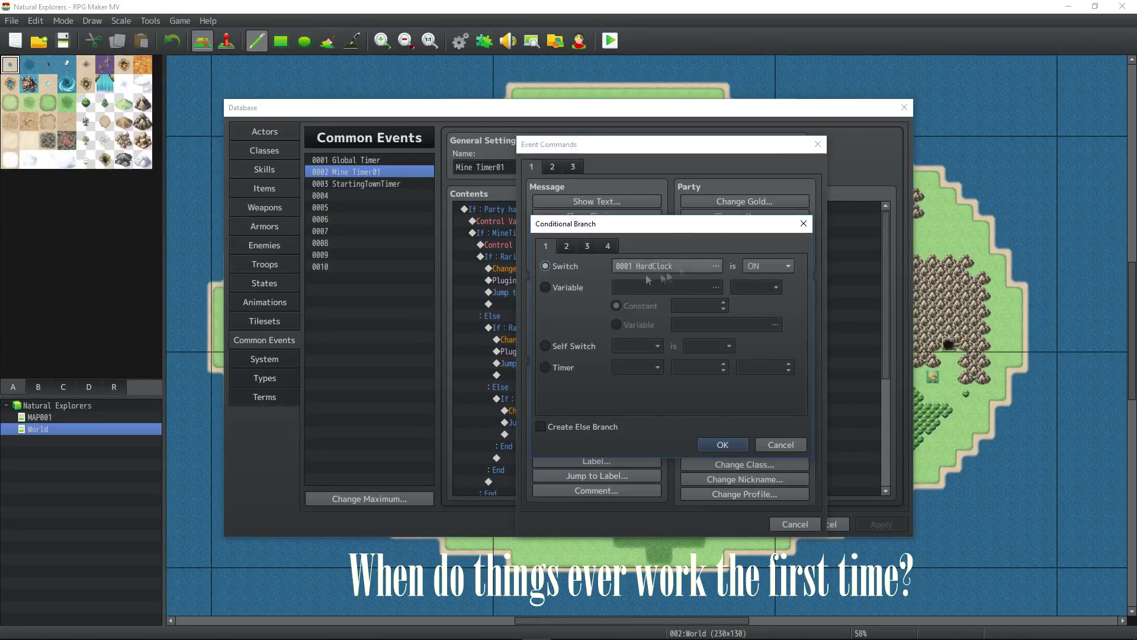
click(668, 267)
click(699, 246)
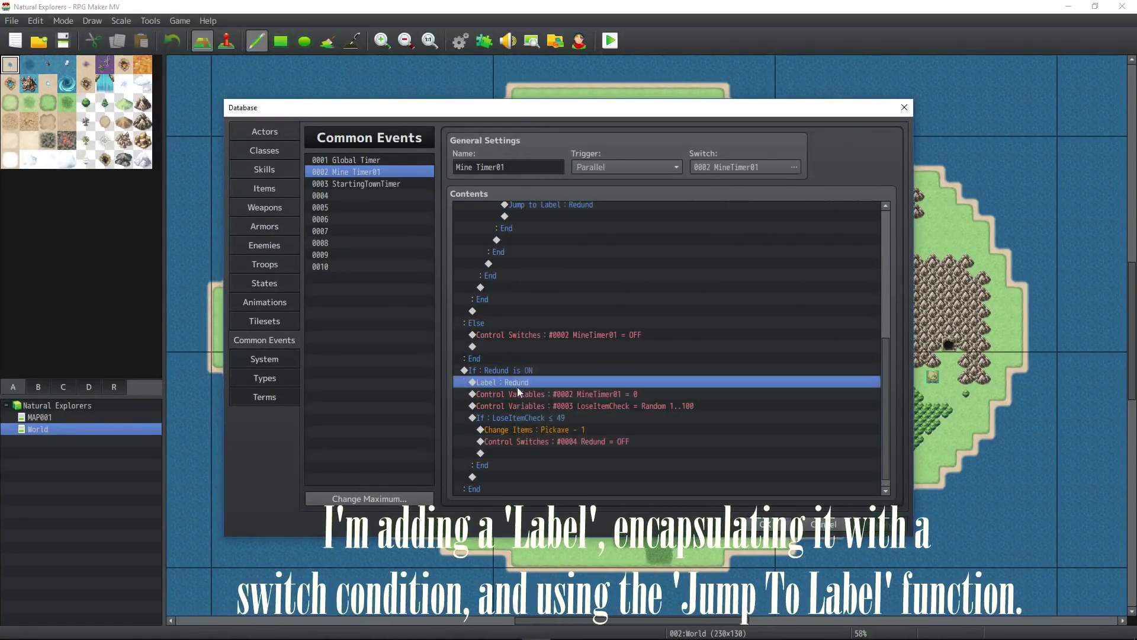
Review the Redund switch block and rarity branches, accept the Mine Timer01 changes and launch a playtest
click(544, 394)
click(553, 463)
scroll(554, 464, up, 7)
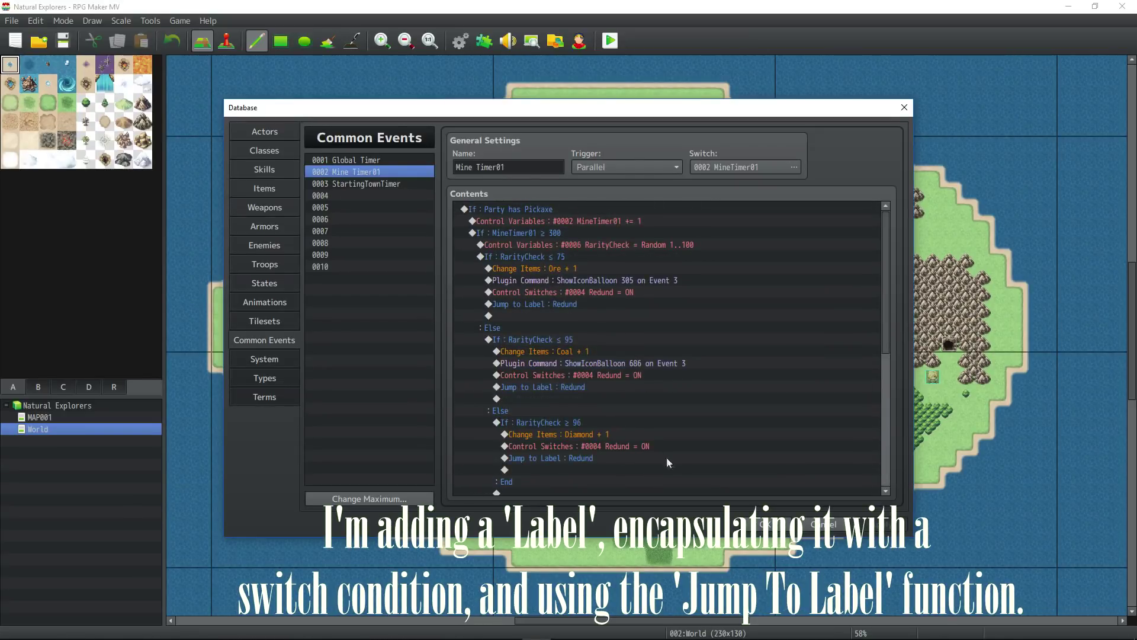
scroll(666, 457, down, 1)
click(762, 524)
click(611, 41)
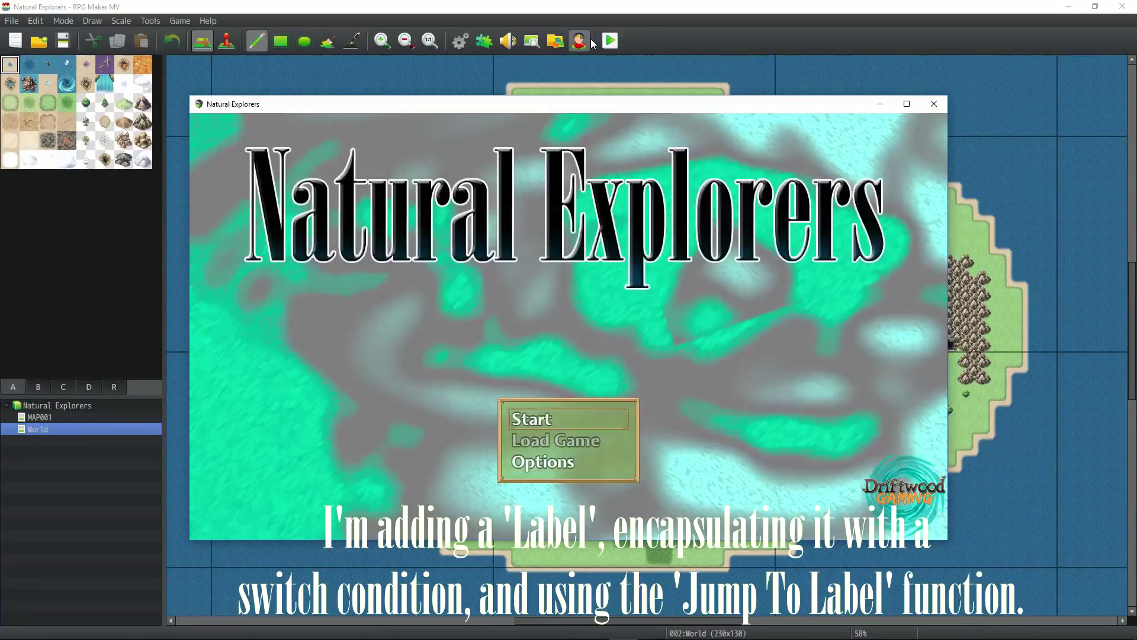
Start a new game in the playtest and walk the character up to the mine entrance
key(Return)
key(Right)
key(Up)
key(Up)
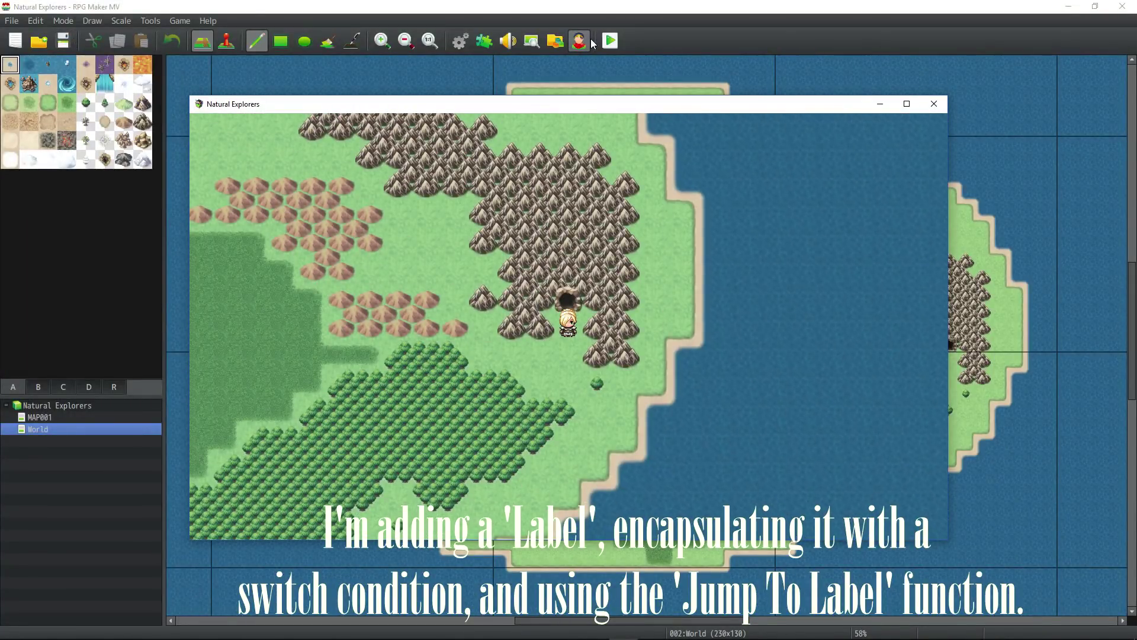
Check the mined resources in the in-game item menu during the playtest, closing the menu when done
key(Escape)
key(Escape)
key(Escape)
key(Return)
key(Escape)
key(Escape)
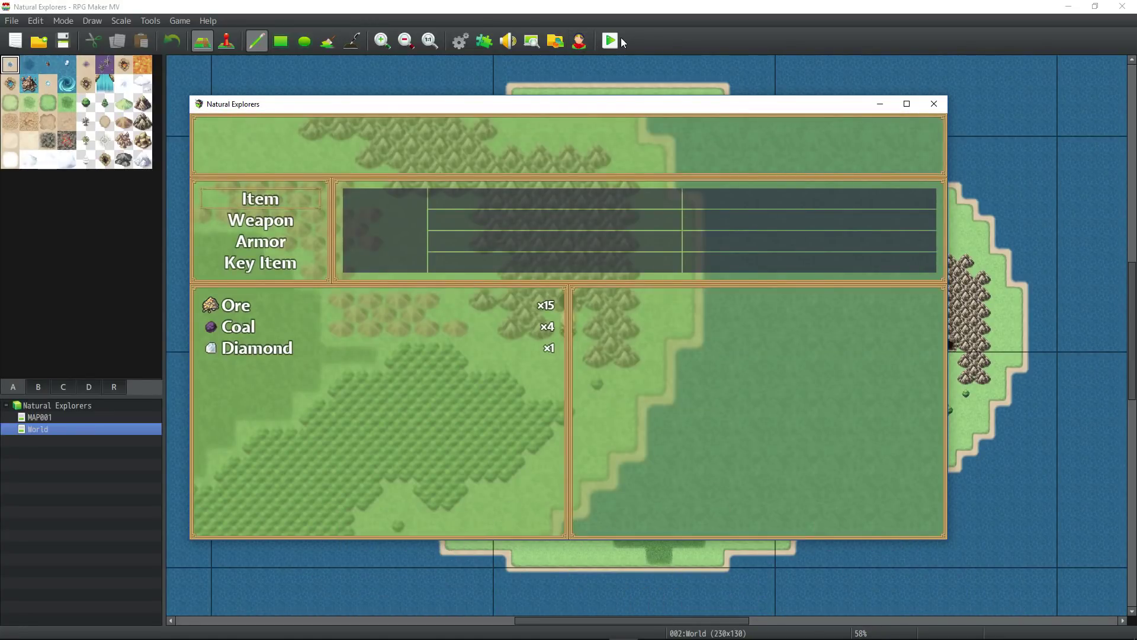
key(Escape)
key(Escape)
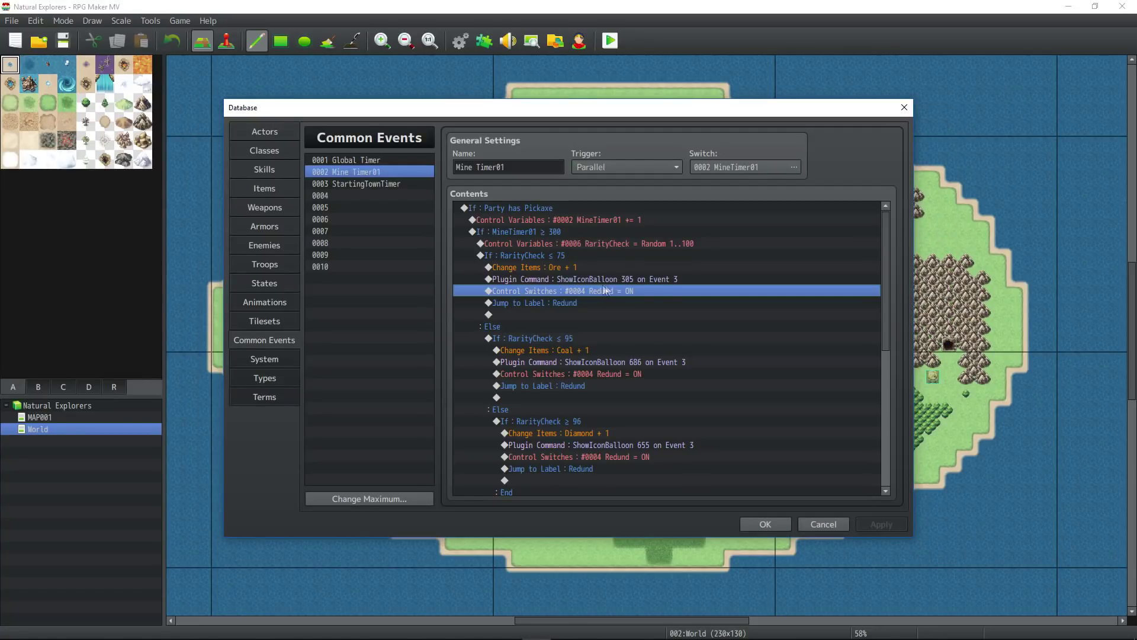
Examine the Redund switch and jump commands in Mine Timer01's rarity branches and the conditional block containing the Redund label
click(546, 314)
click(553, 397)
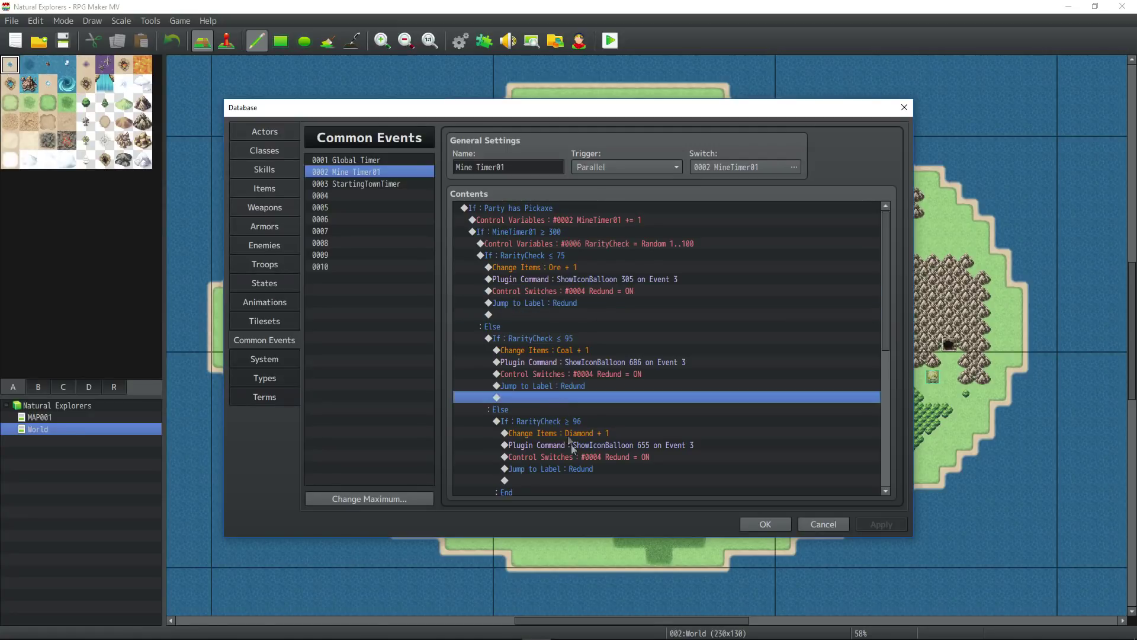
click(574, 480)
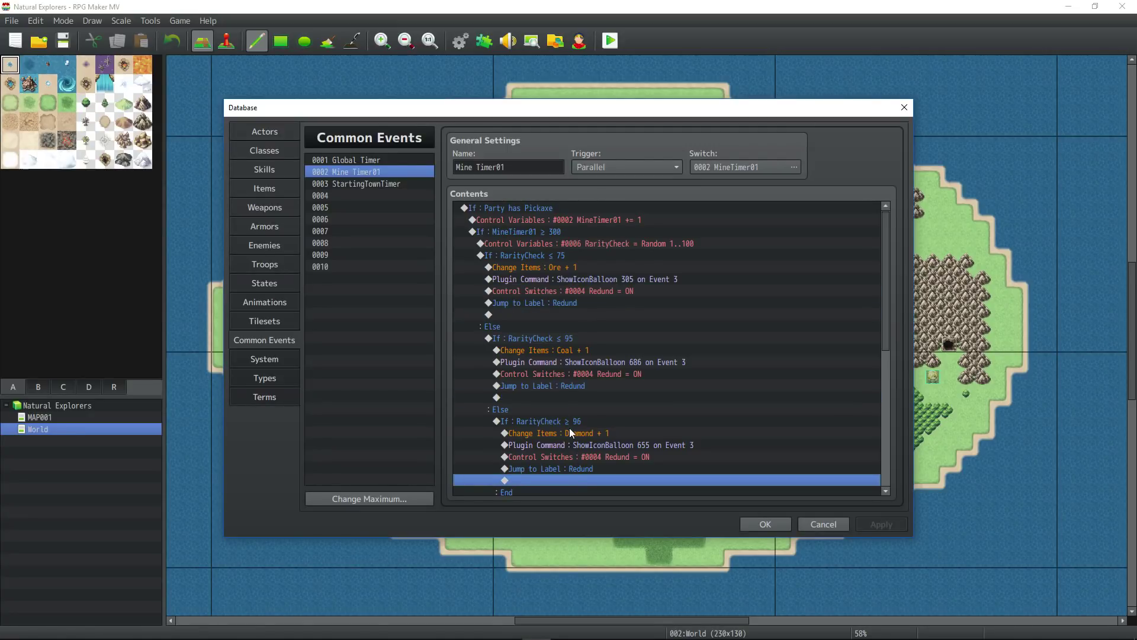
click(604, 306)
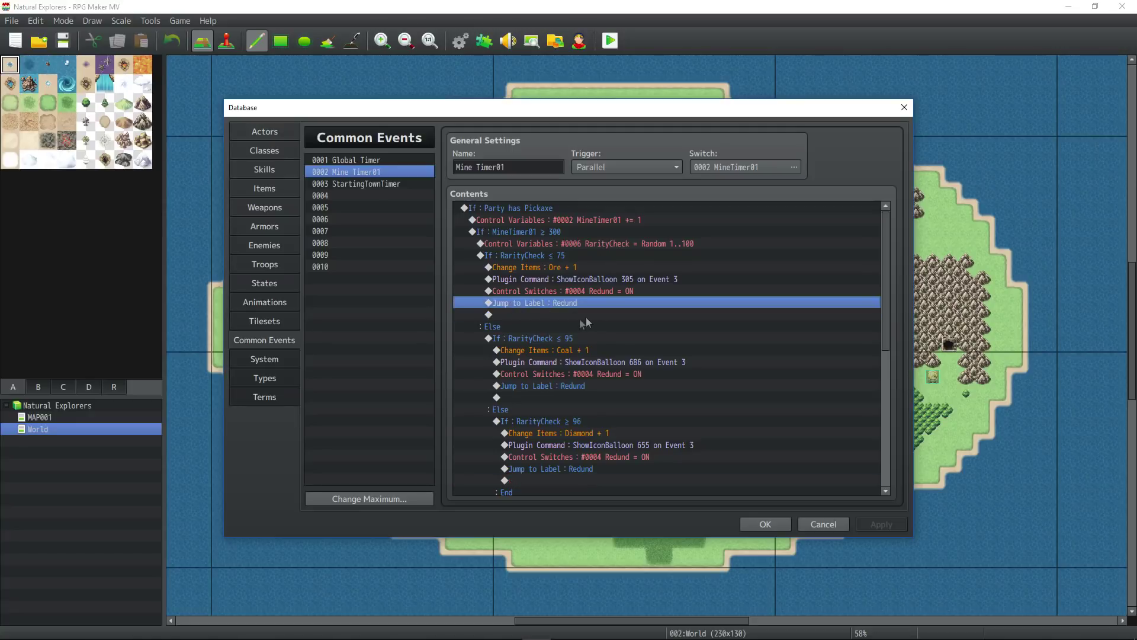
click(598, 291)
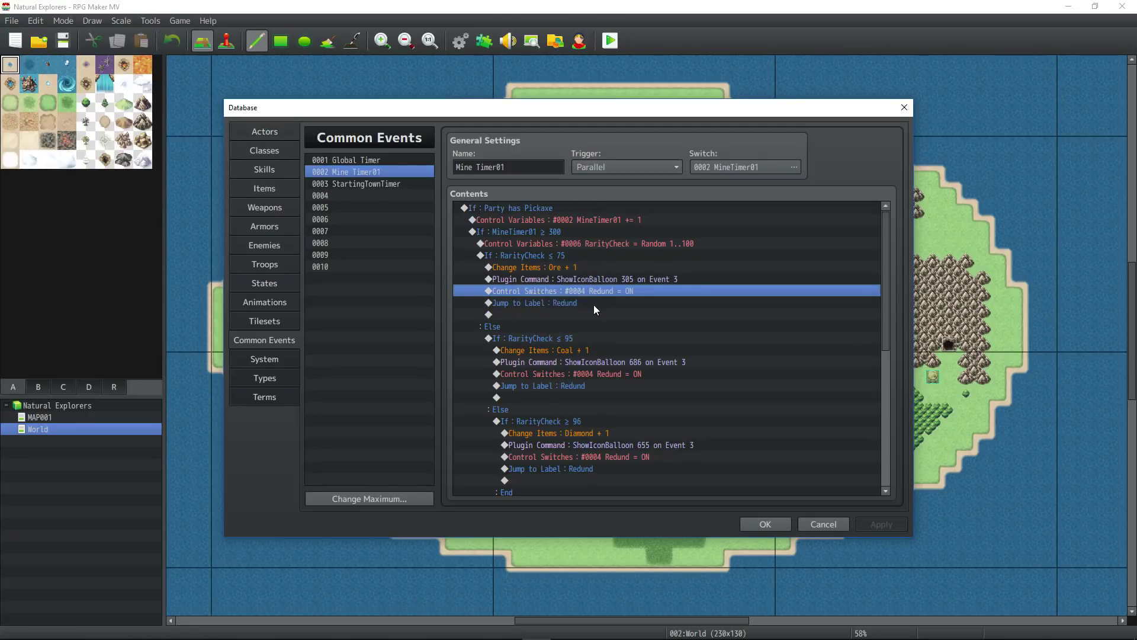
scroll(593, 305, down, 8)
click(567, 369)
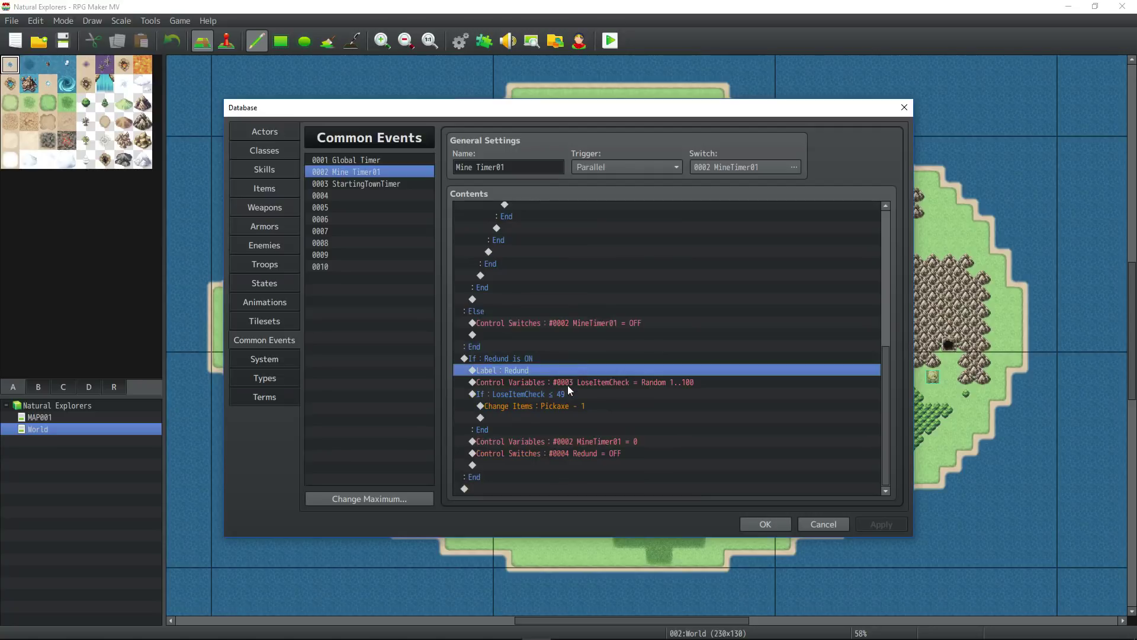
click(567, 383)
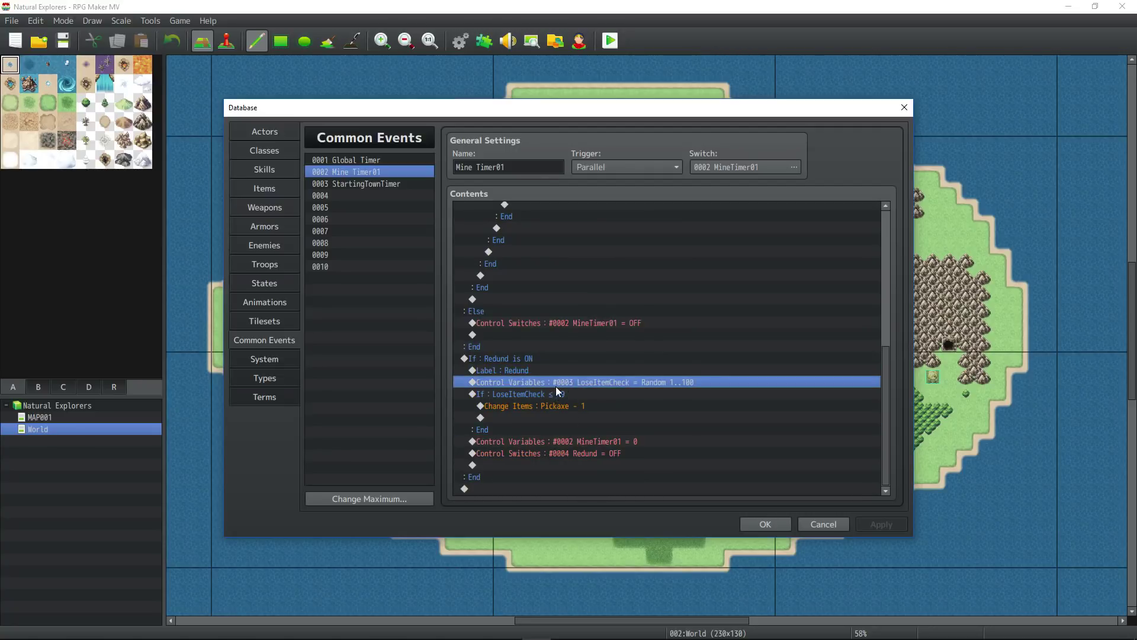
click(558, 417)
click(545, 371)
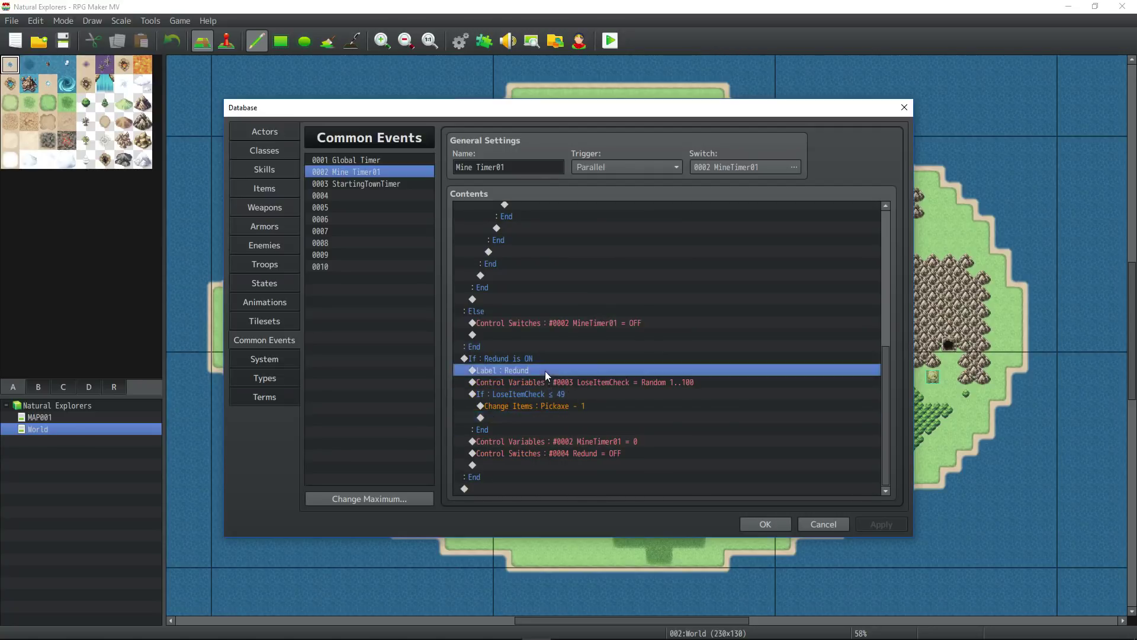
click(549, 359)
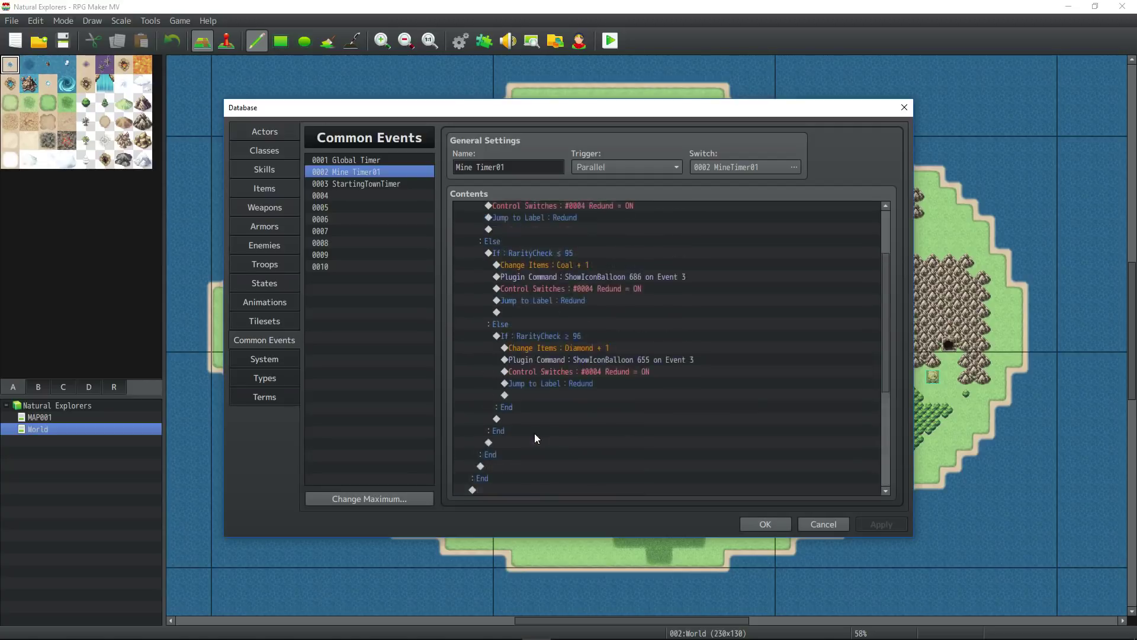
Trace the Ore, Coal and Diamond branches again, from item gain and icon balloon to the jump to the Redund label
scroll(535, 438, up, 3)
click(533, 292)
click(575, 305)
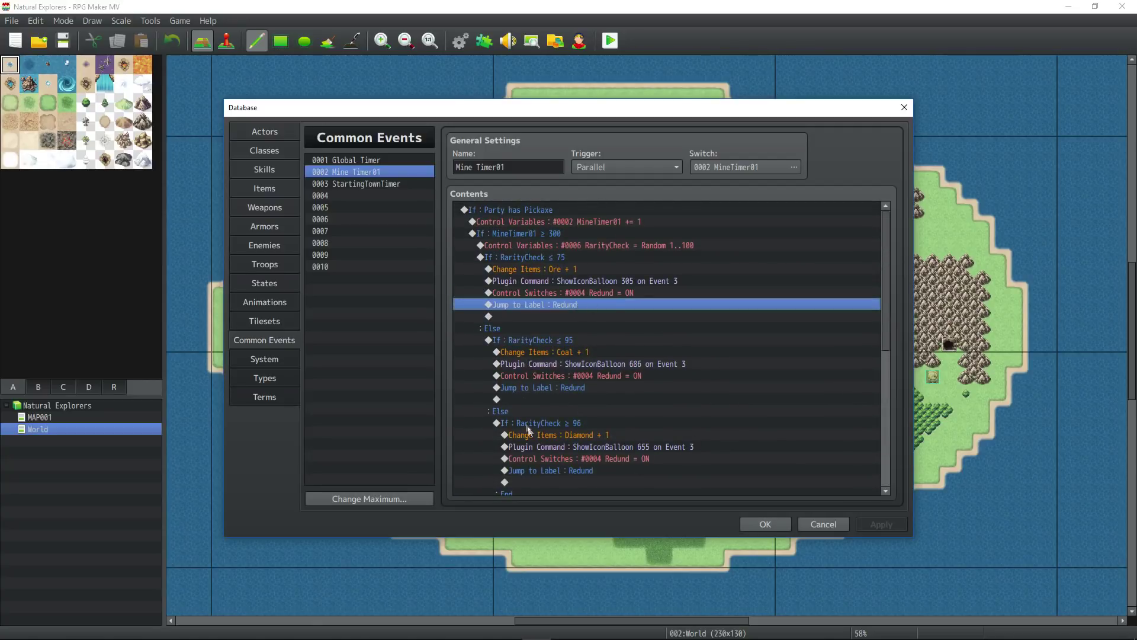
click(572, 387)
scroll(620, 409, down, 1)
click(610, 443)
scroll(593, 439, down, 1)
scroll(537, 427, up, 2)
click(583, 304)
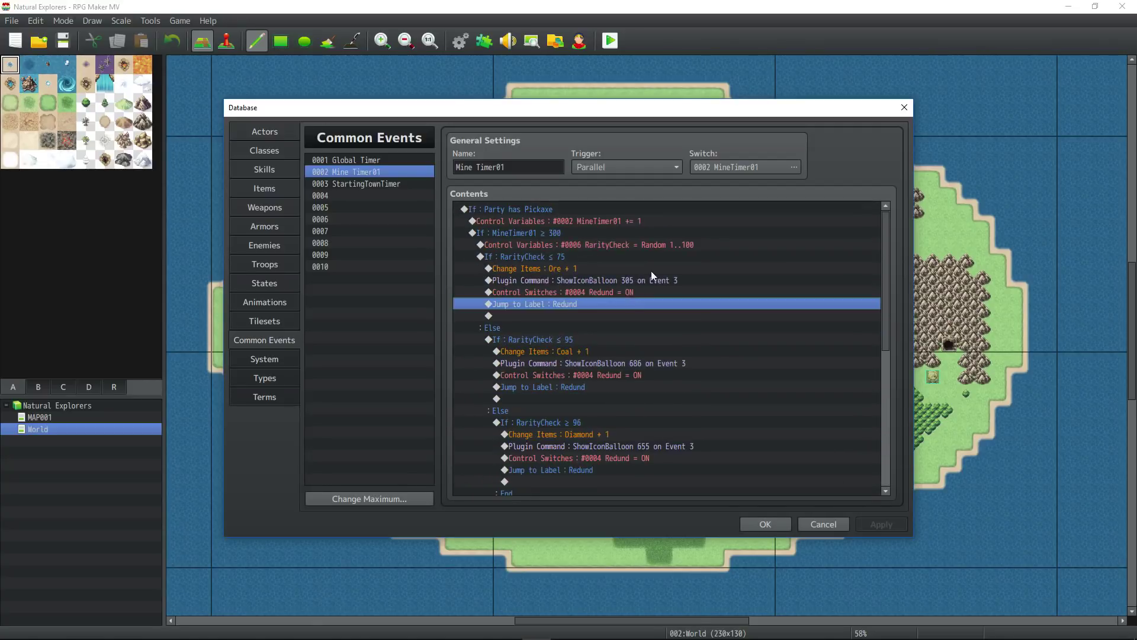
click(597, 270)
click(598, 281)
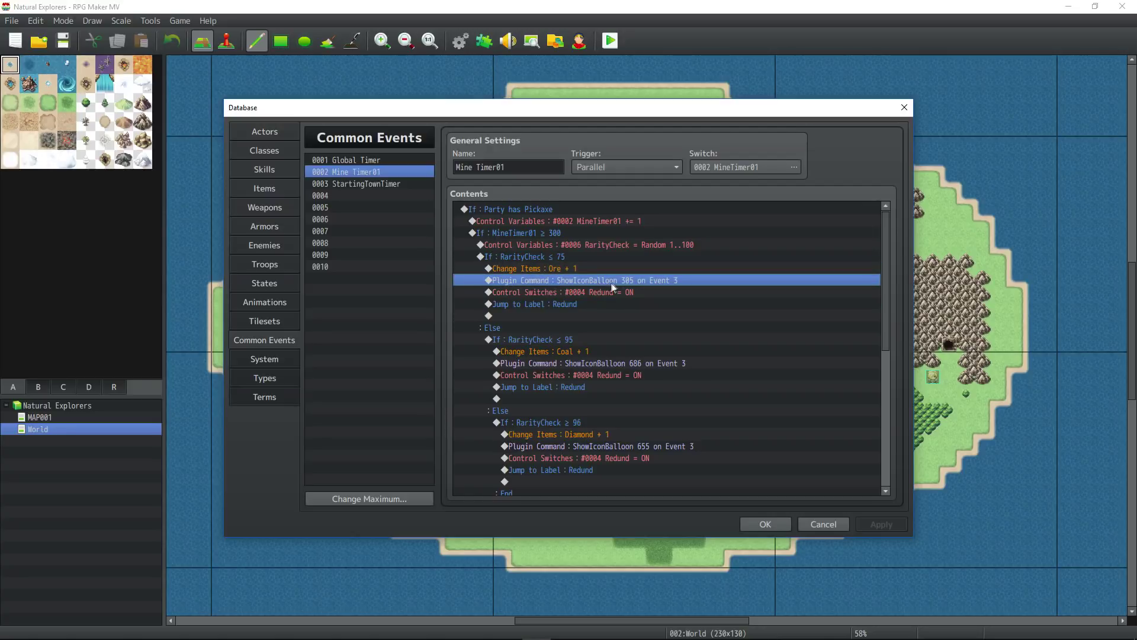
click(616, 292)
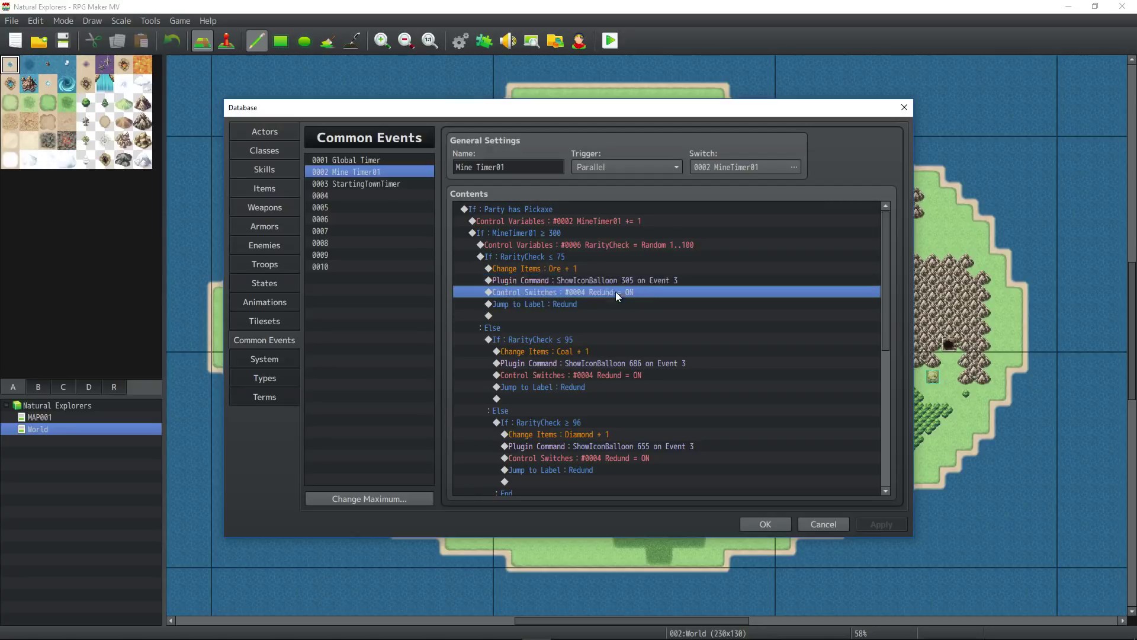
Compare the ShowIconBalloon, Redund switch and label jump commands across Mine Timer01's Ore, Coal and Diamond branches
click(616, 282)
click(644, 363)
click(661, 445)
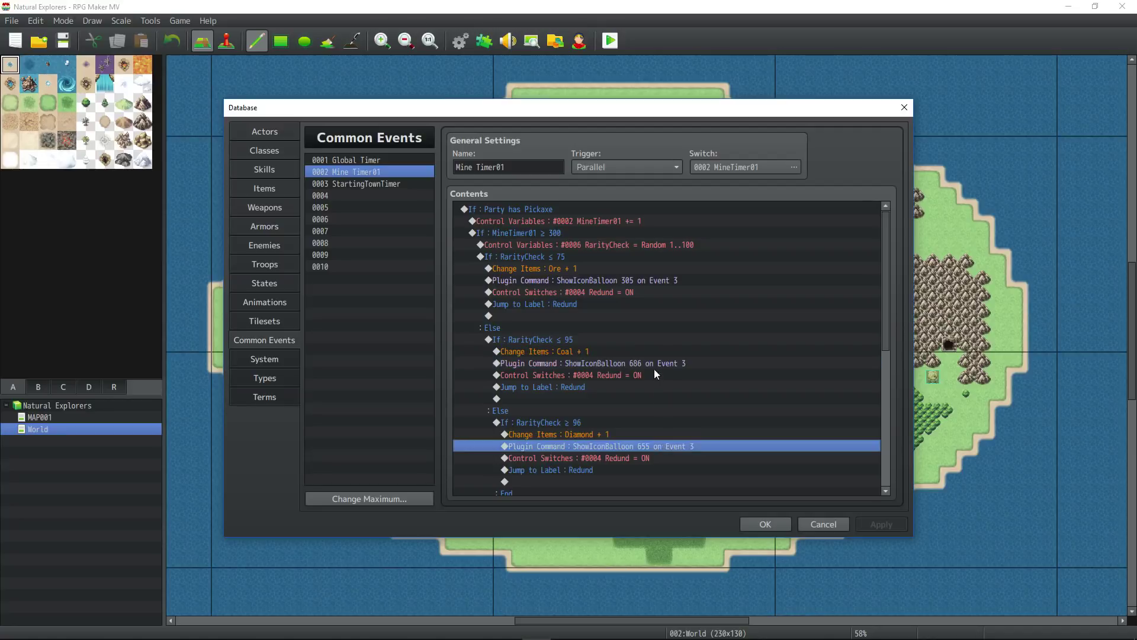
click(654, 367)
click(635, 282)
click(574, 291)
click(596, 281)
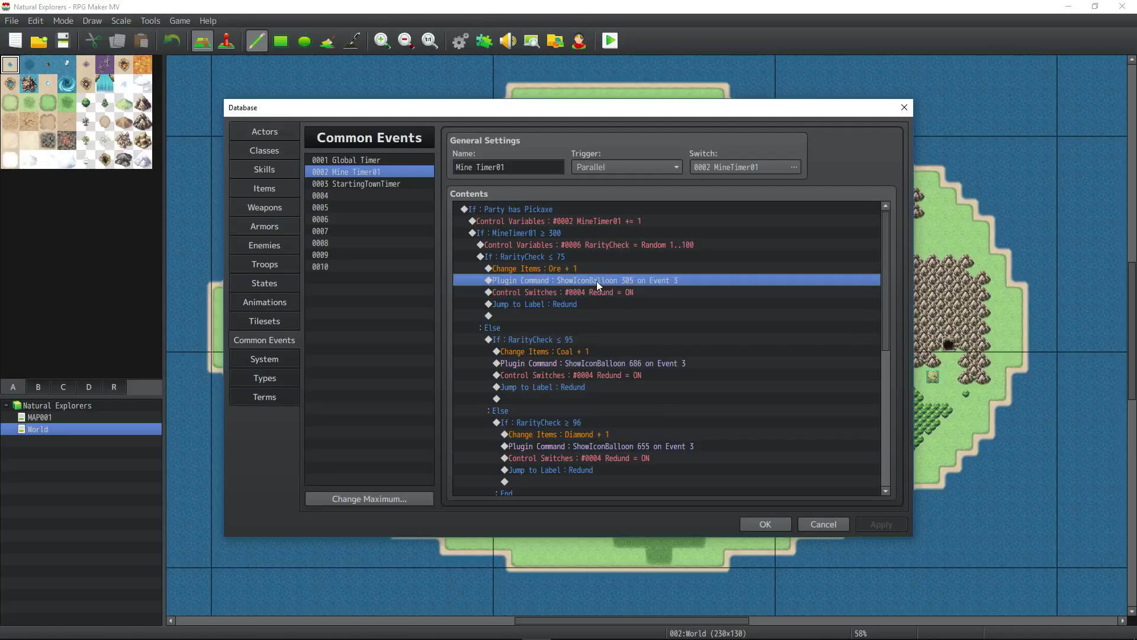
click(596, 289)
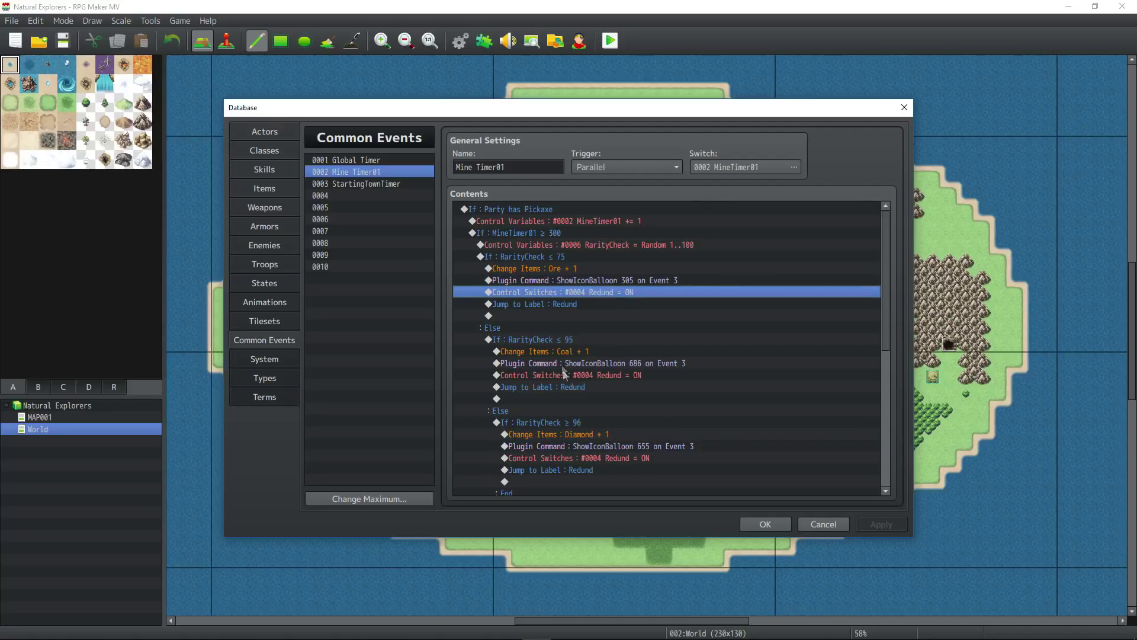
click(570, 457)
click(521, 292)
click(549, 301)
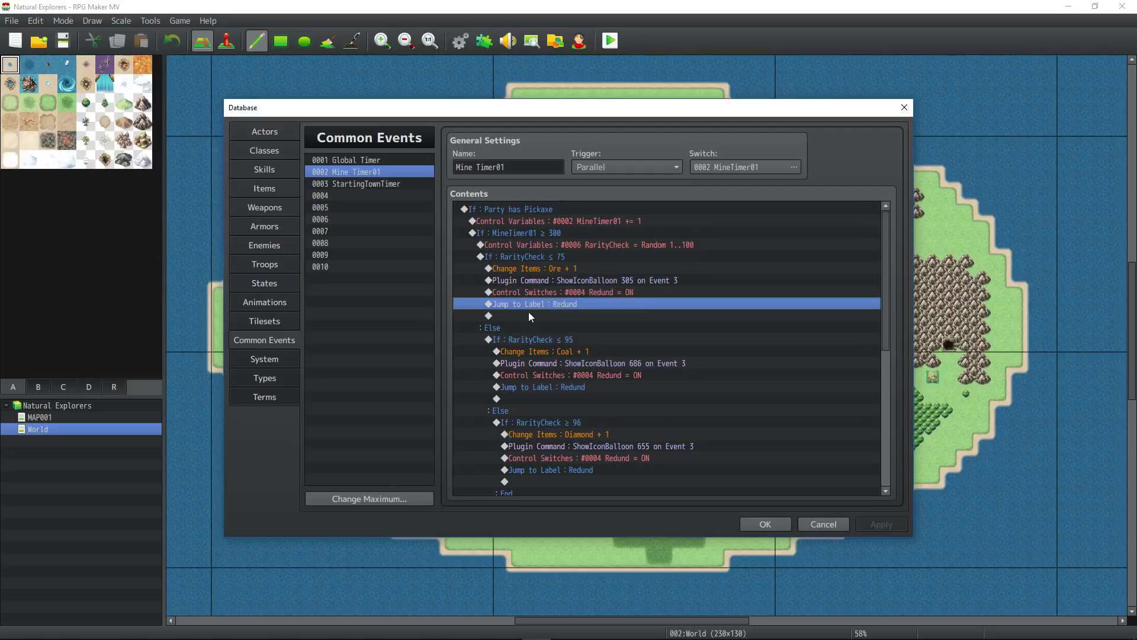
View the available event commands for the empty line ending the Ore branch, closing the list without adding one
click(528, 314)
right_click(529, 315)
click(549, 321)
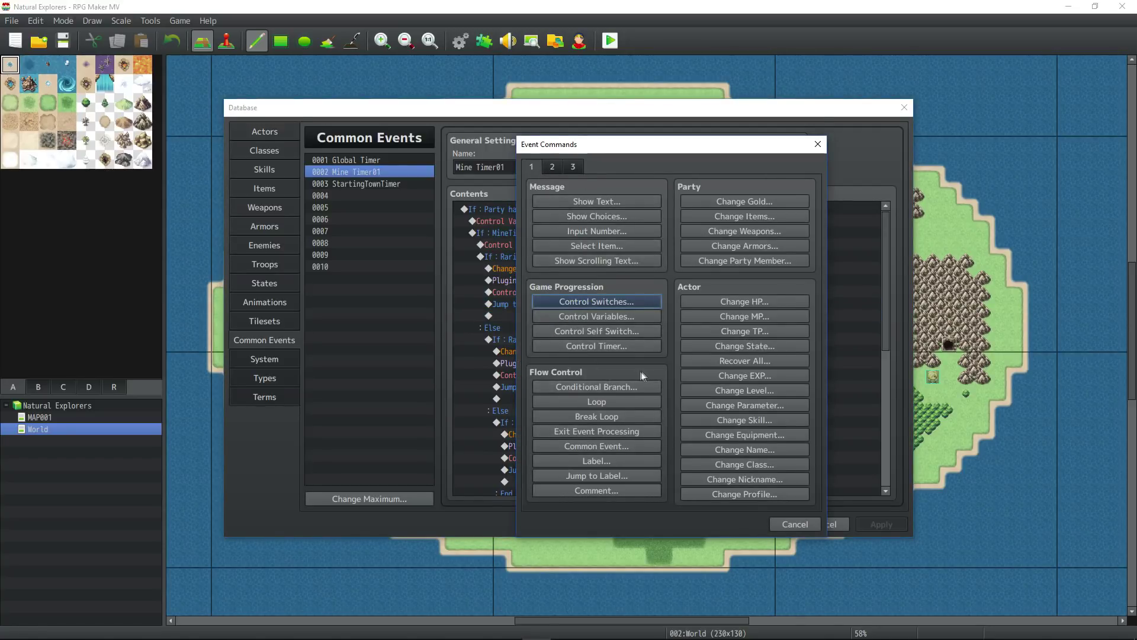
key(Escape)
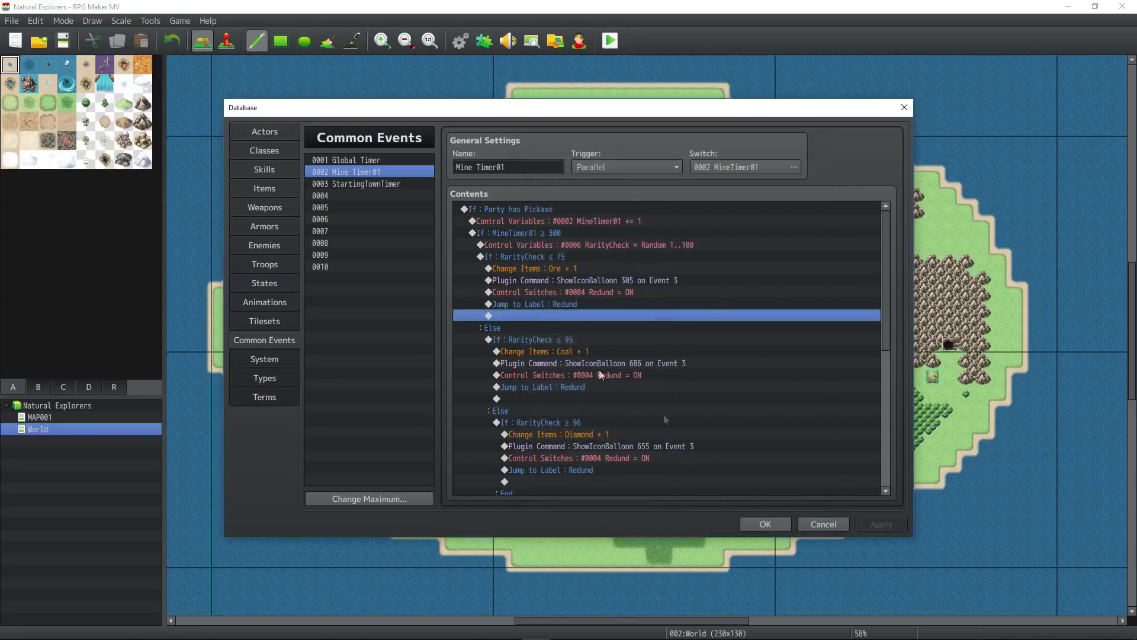
scroll(542, 315, down, 1)
scroll(541, 315, up, 1)
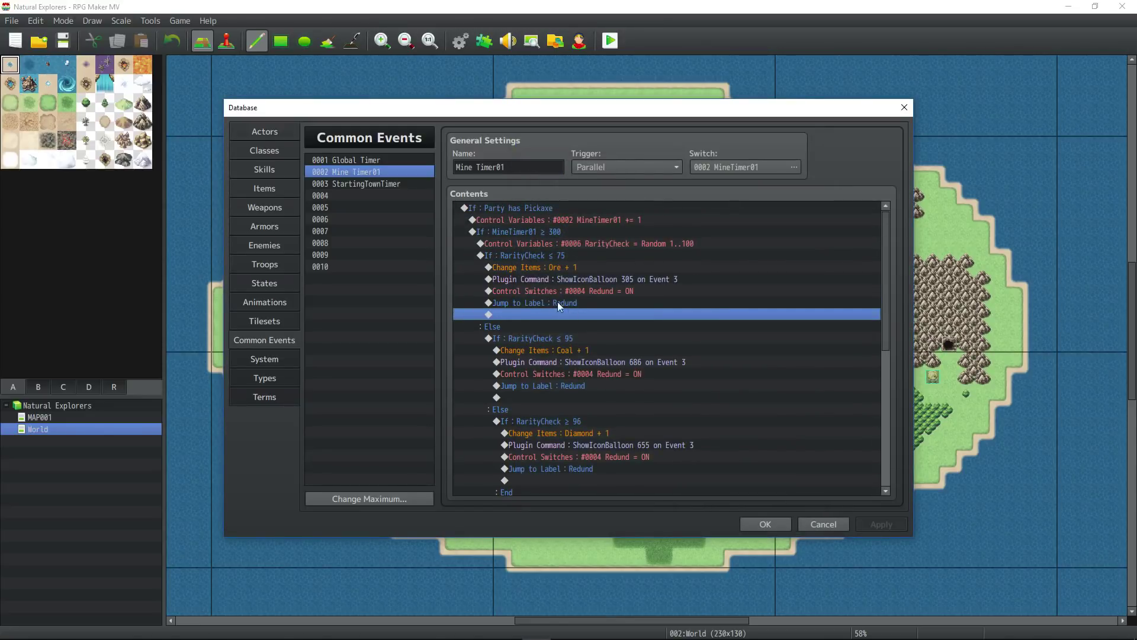
Follow the Ore branch's jump to the Redund conditional block and view the event commands insertable there, adding none
click(557, 302)
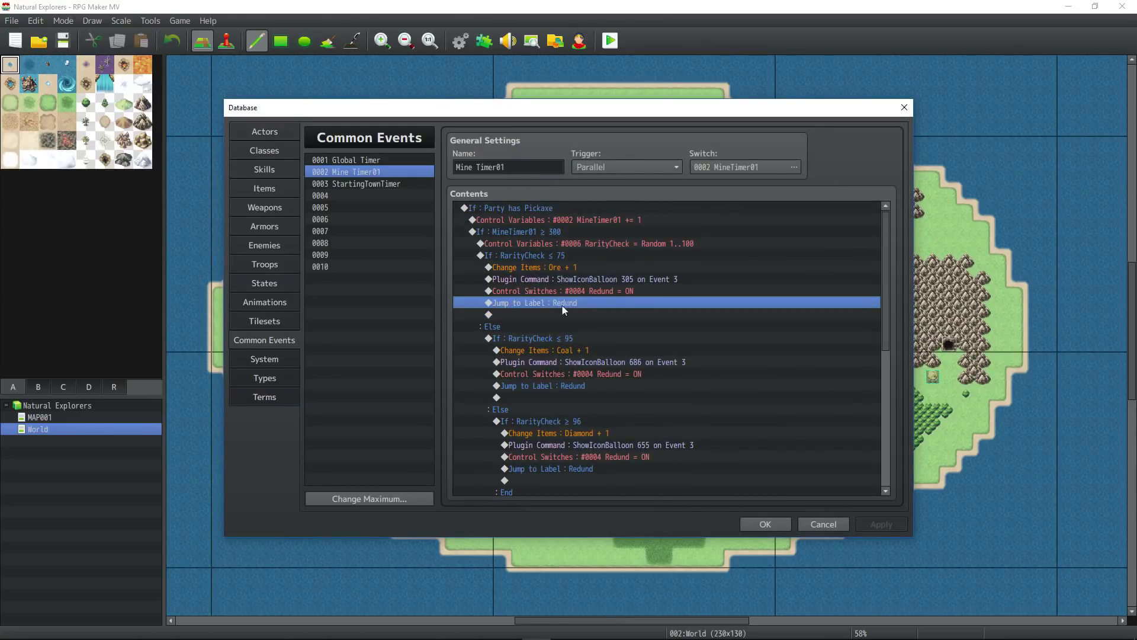
scroll(579, 303, down, 8)
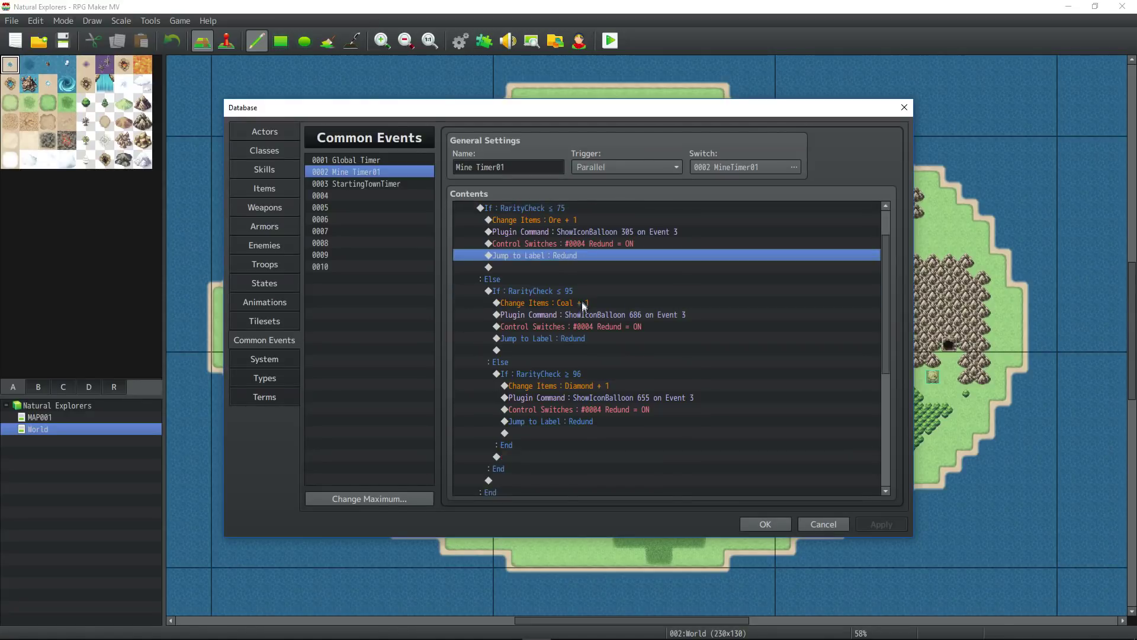
click(524, 358)
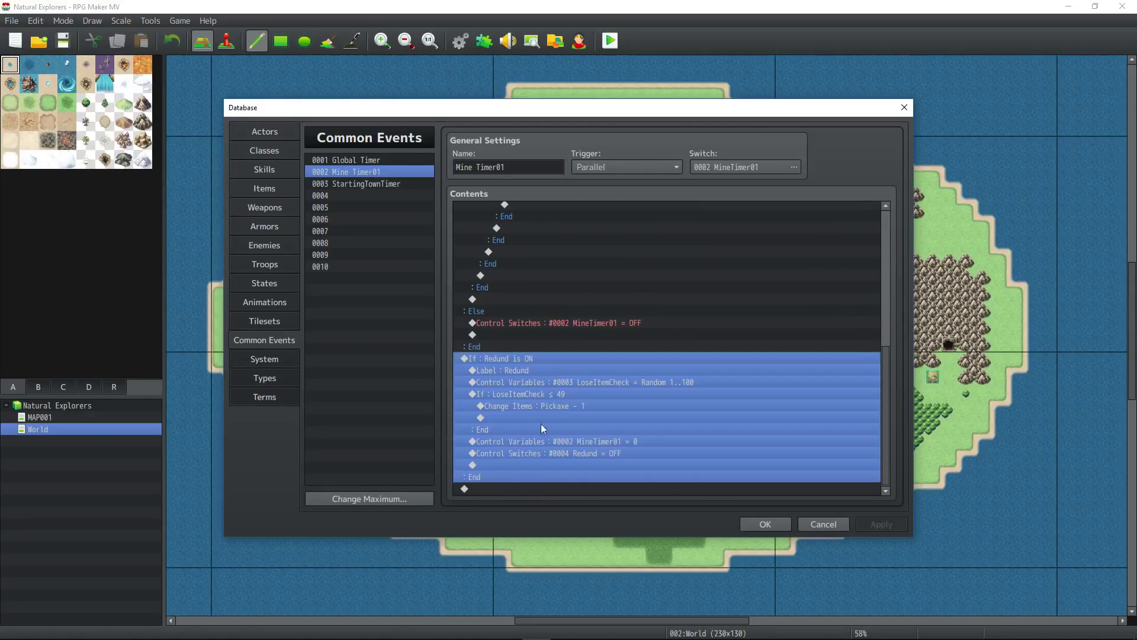
right_click(516, 417)
click(546, 424)
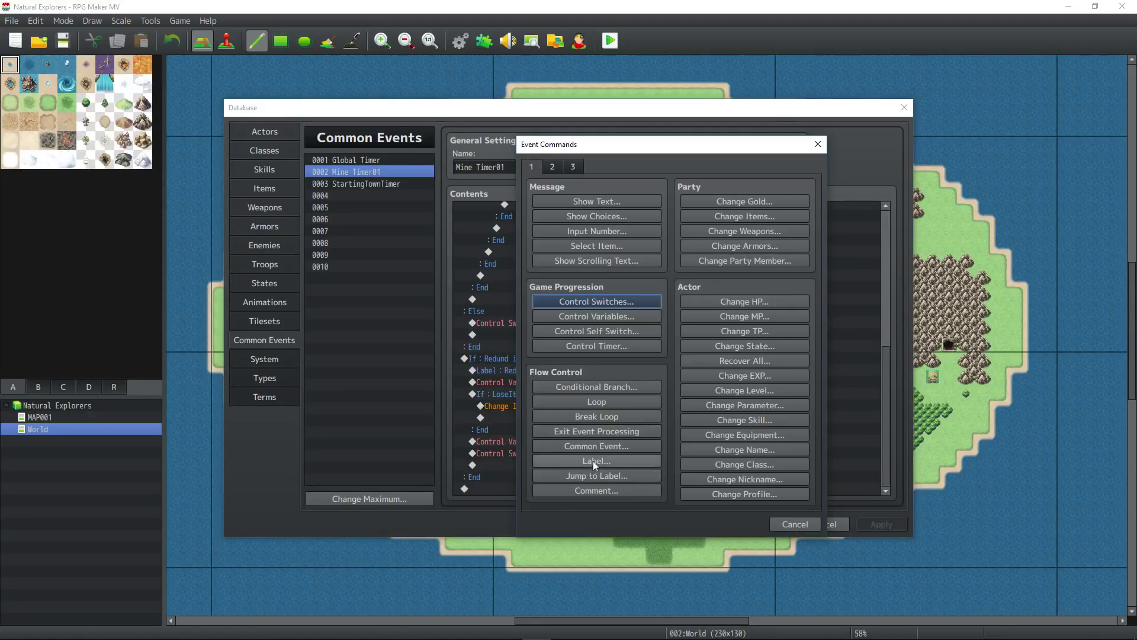
click(795, 523)
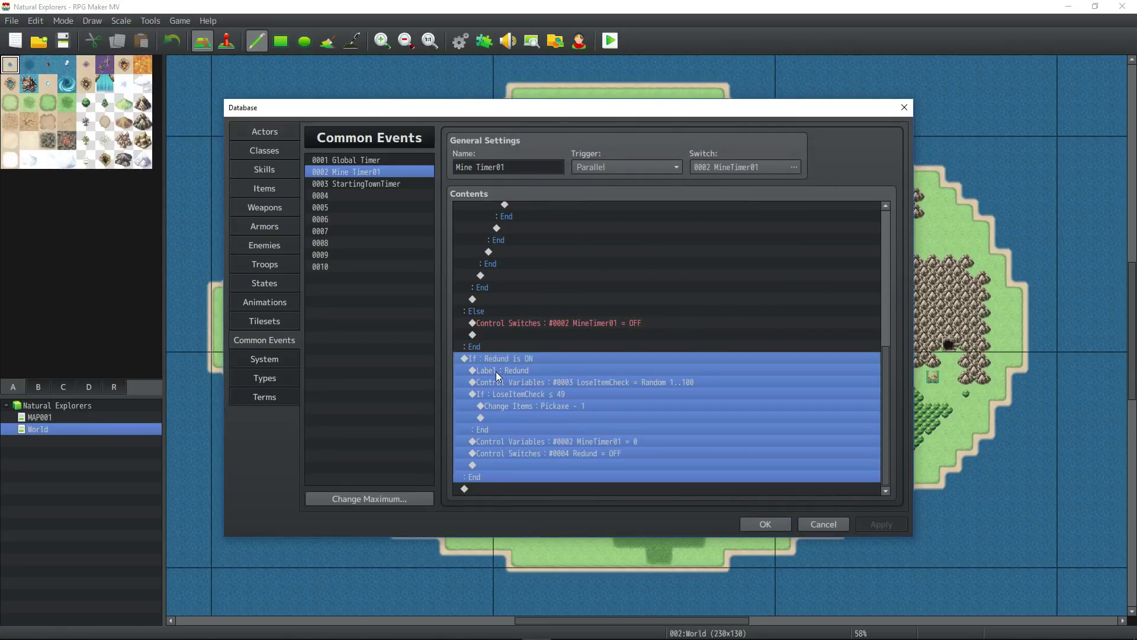
Examine the Redund label and LoseItemCheck lines against the empty ends of the Ore and Coal branches
click(578, 382)
click(539, 360)
click(541, 391)
click(542, 372)
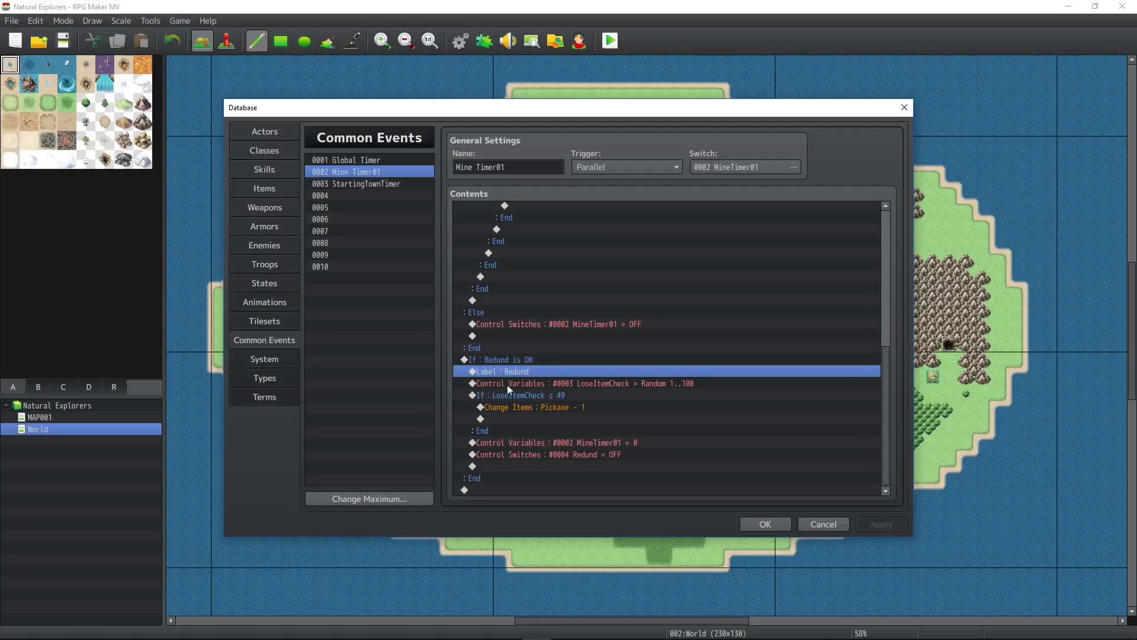
scroll(524, 371, up, 8)
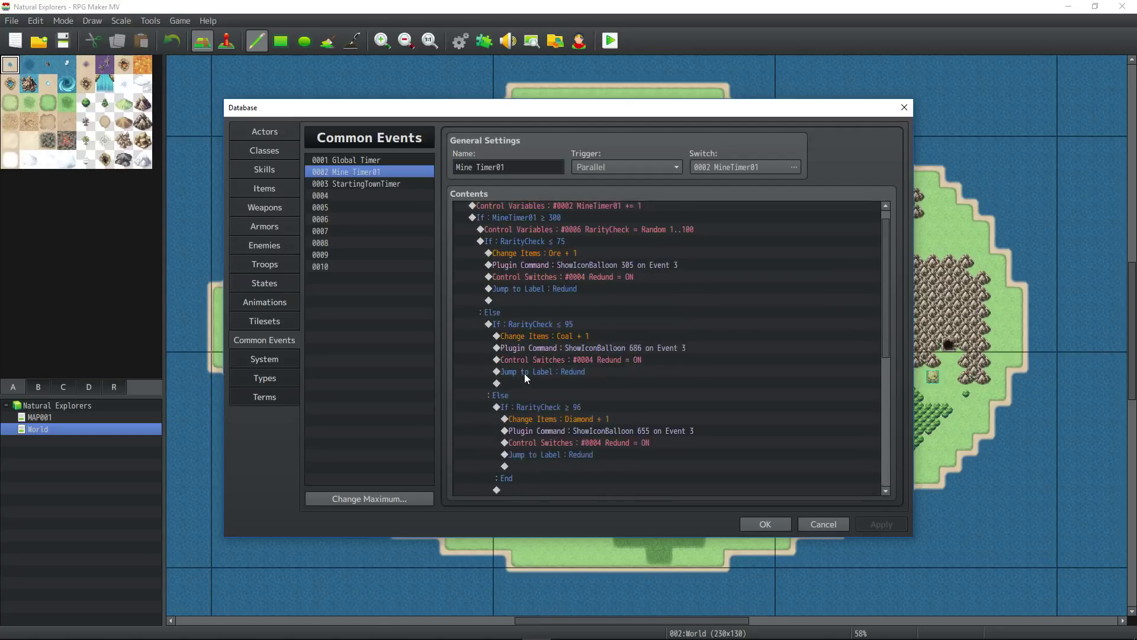
click(546, 315)
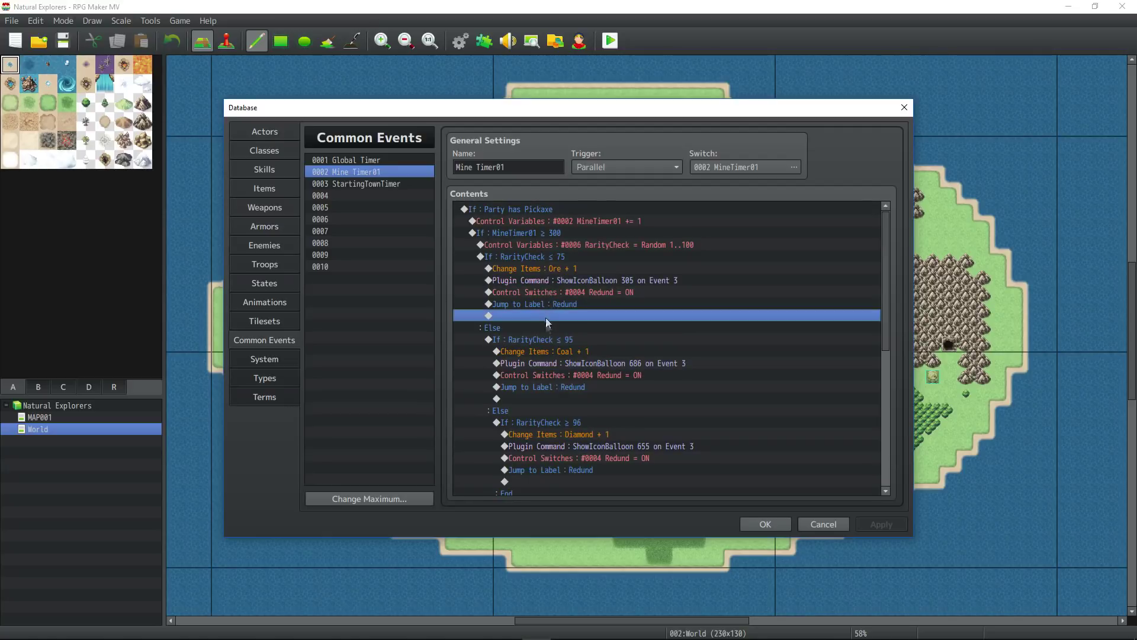
click(550, 399)
scroll(558, 382, down, 2)
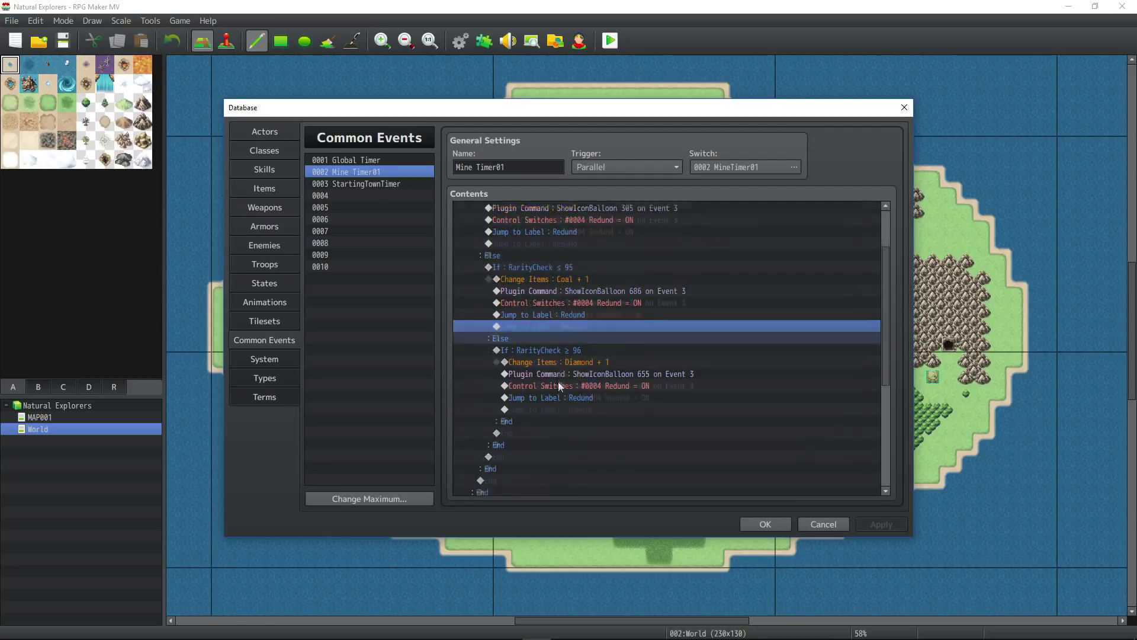
scroll(566, 349, up, 2)
scroll(571, 314, down, 8)
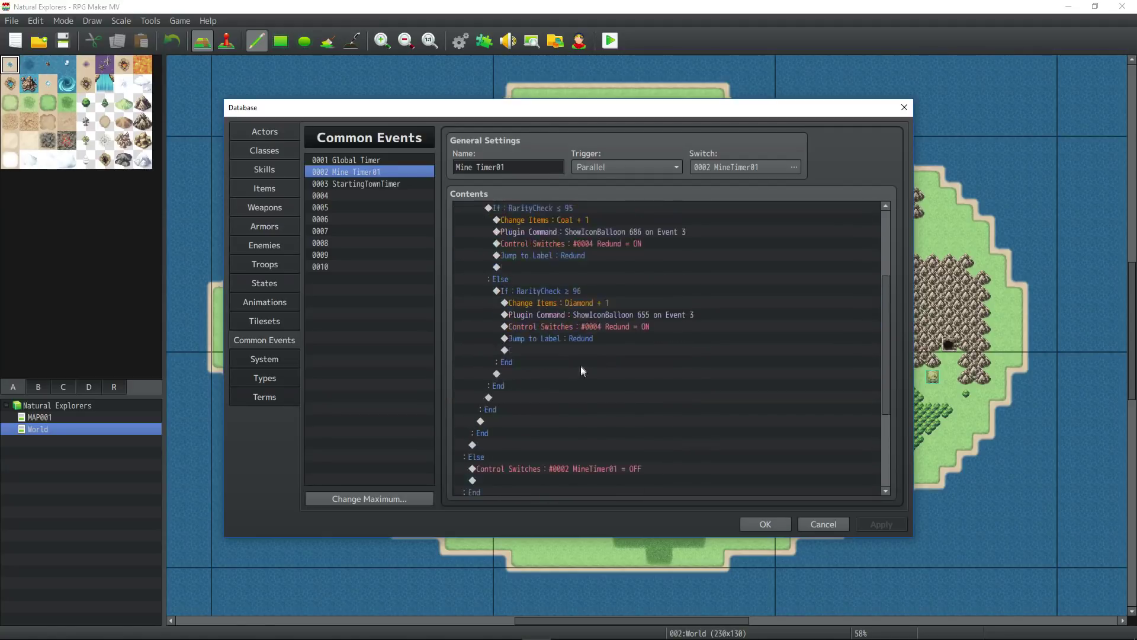
scroll(566, 397, up, 10)
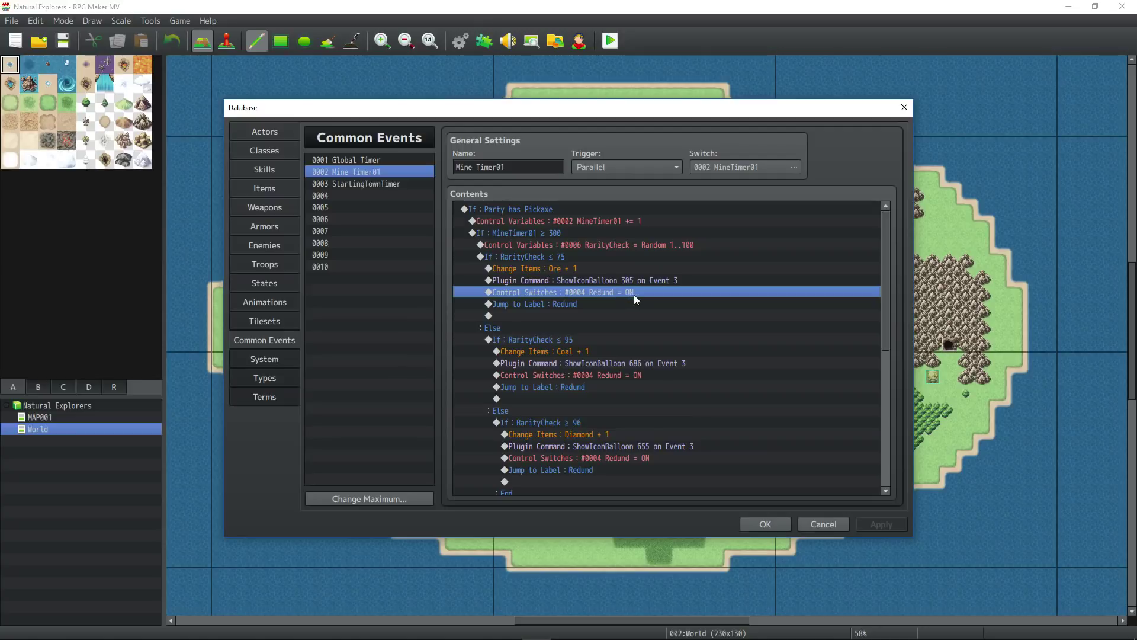
scroll(613, 294, down, 6)
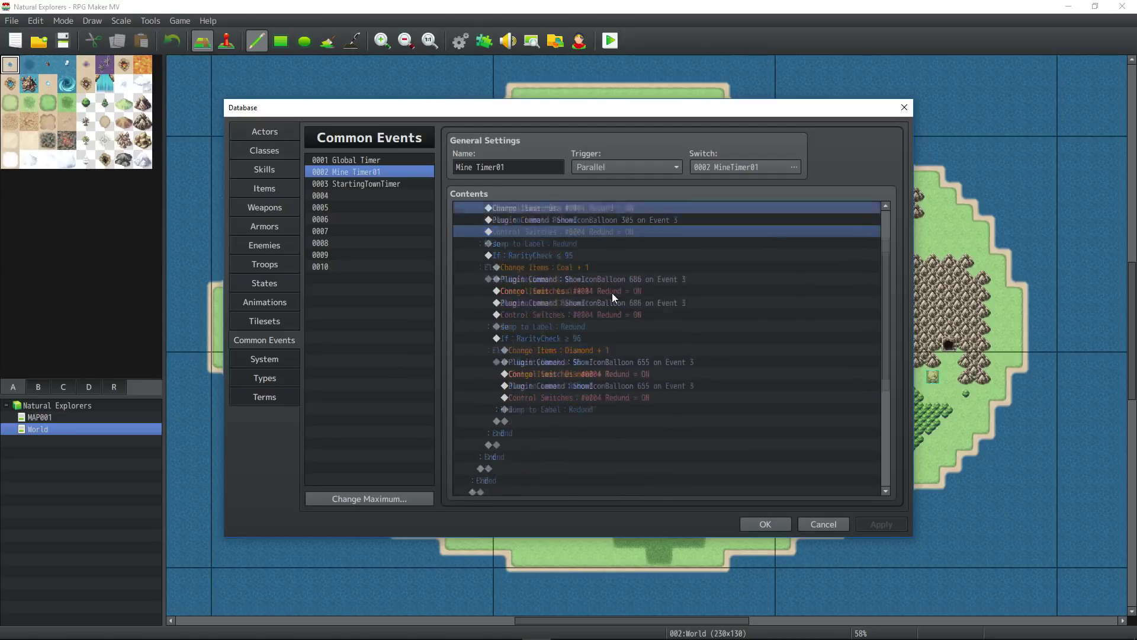
click(532, 400)
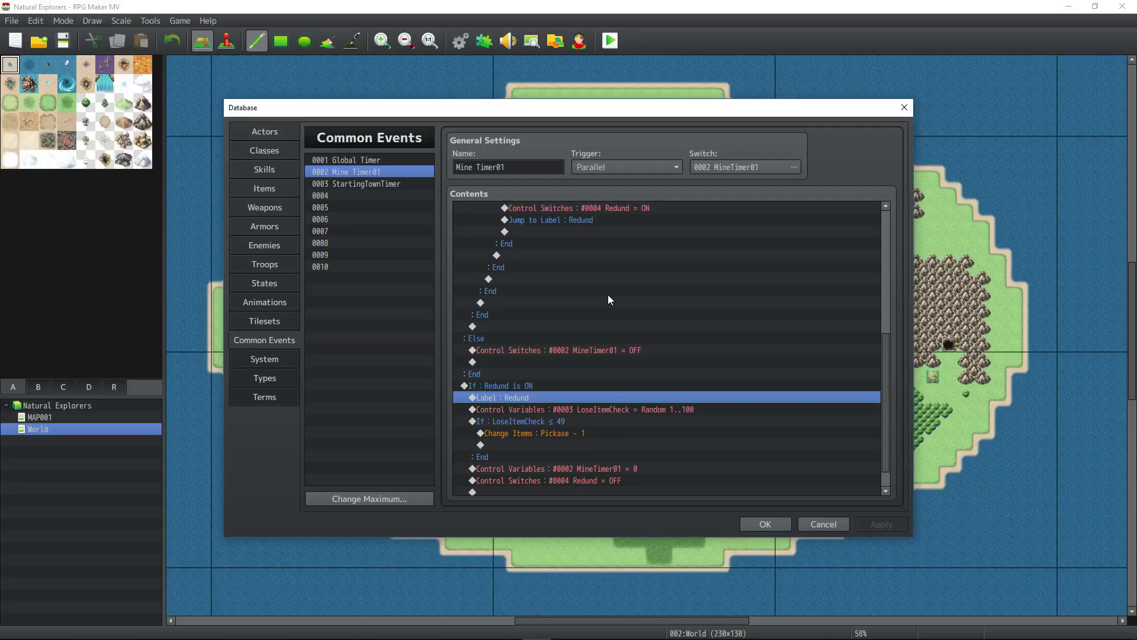
Trace the Ore branch from its Redund switch and jump commands to the Redund conditional and its label
scroll(607, 294, up, 7)
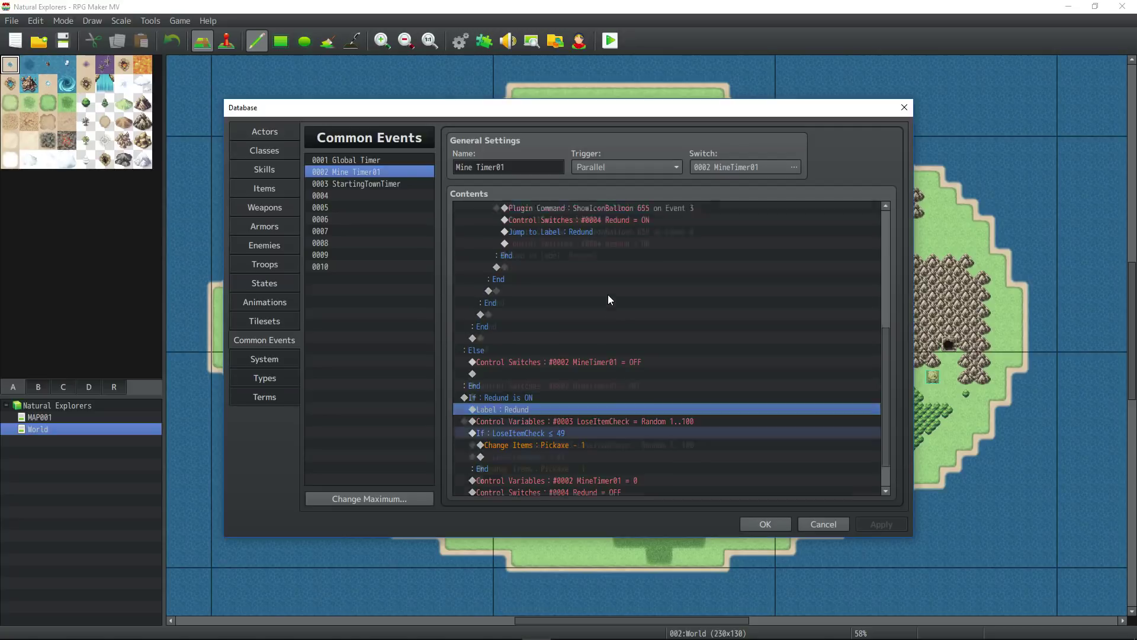
click(580, 291)
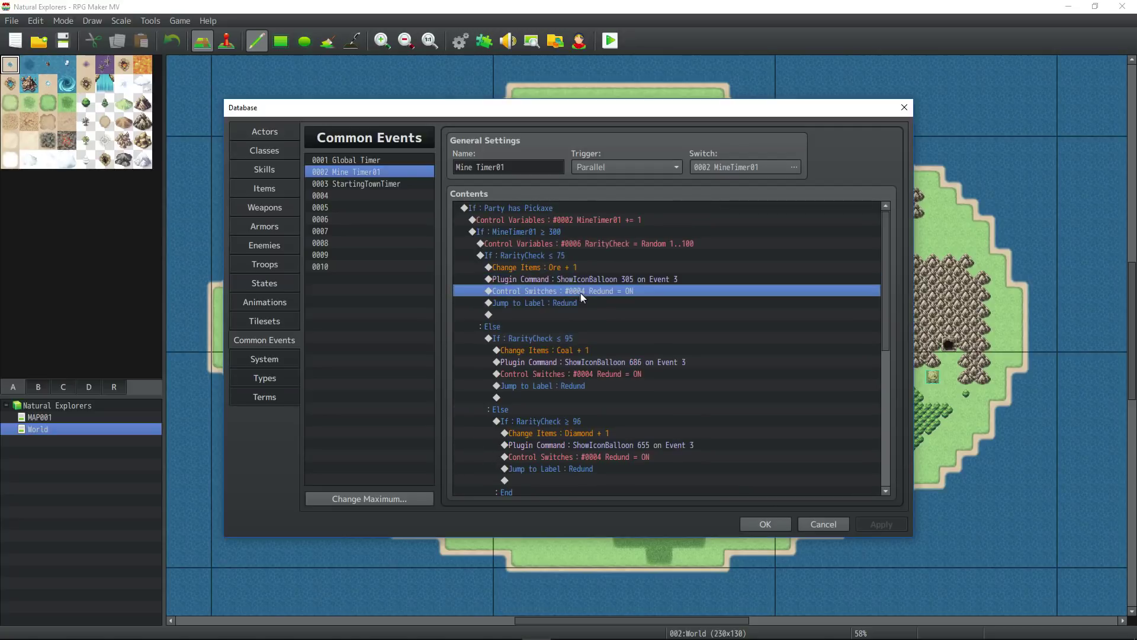
click(552, 307)
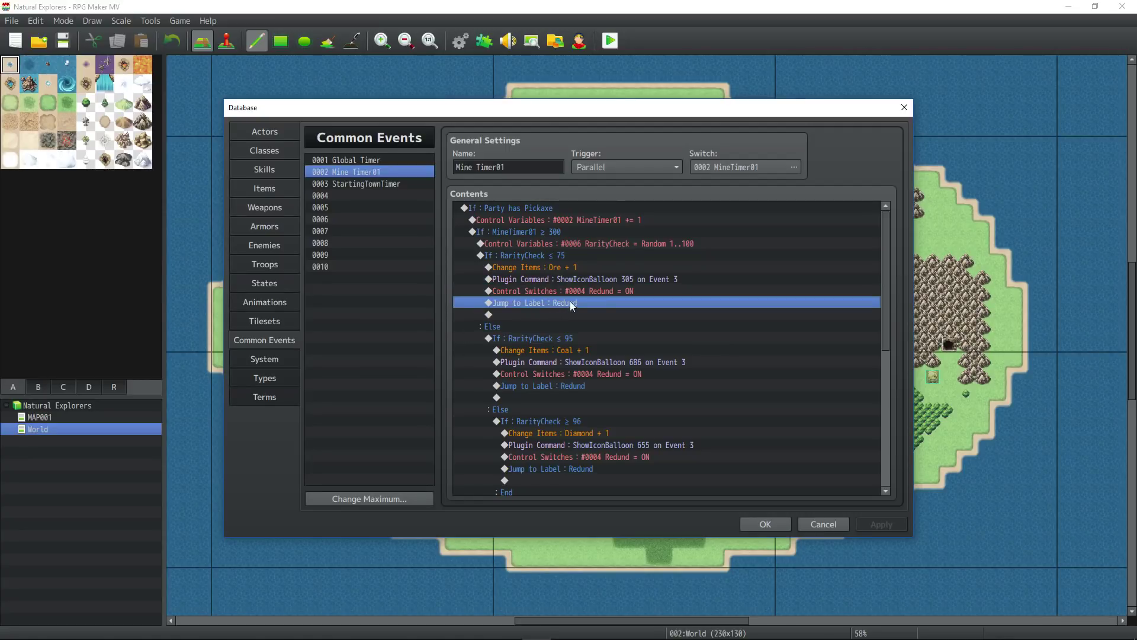
scroll(569, 301, down, 8)
click(545, 358)
click(527, 378)
click(528, 355)
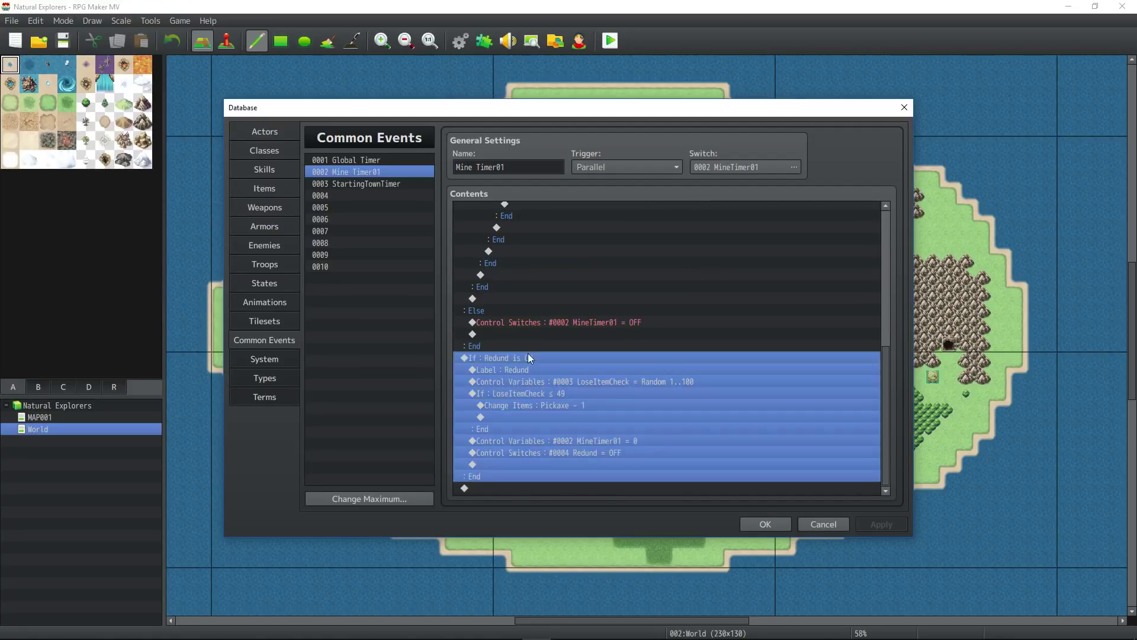
click(541, 369)
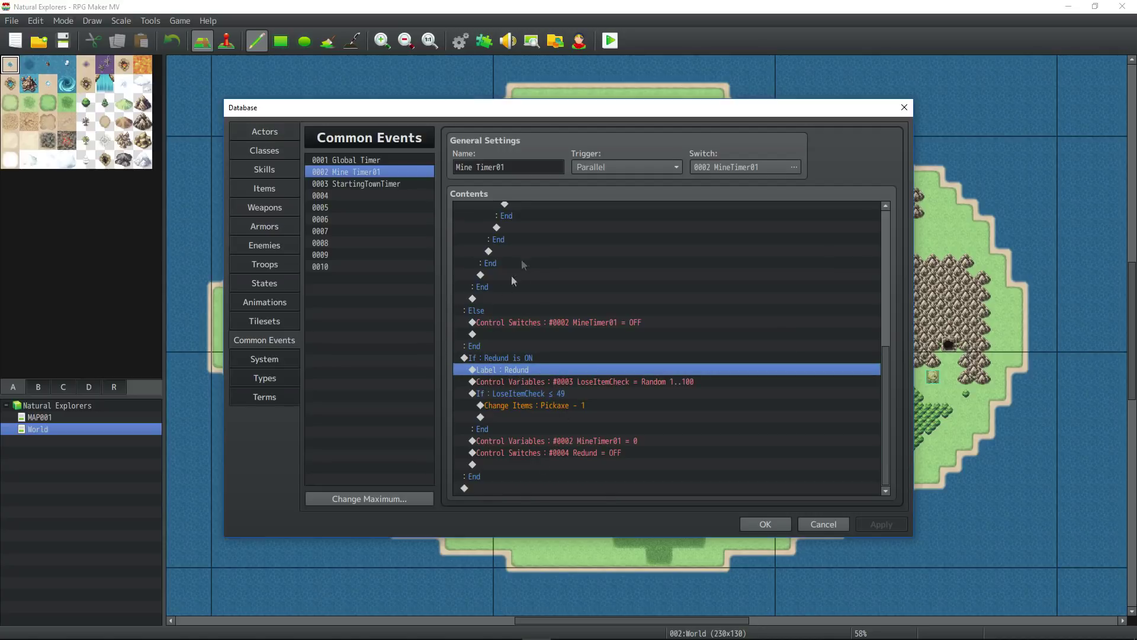
Review the commands under the Redund label: LoseItemCheck roll, Pickaxe loss, MineTimer01 reset and Redund switch-off
click(531, 382)
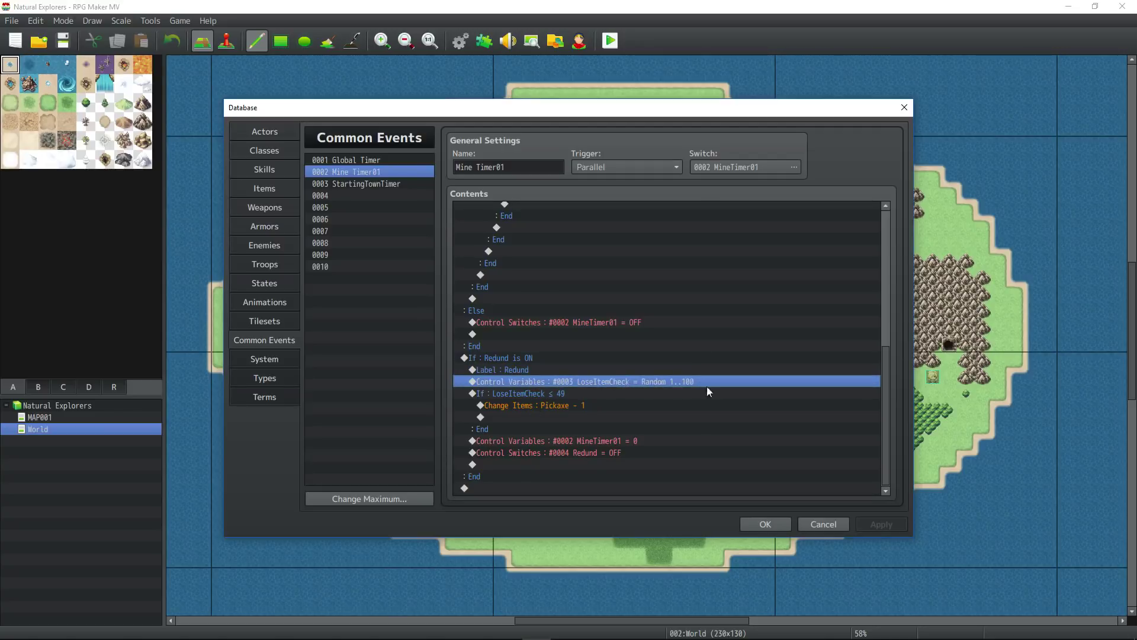
click(595, 393)
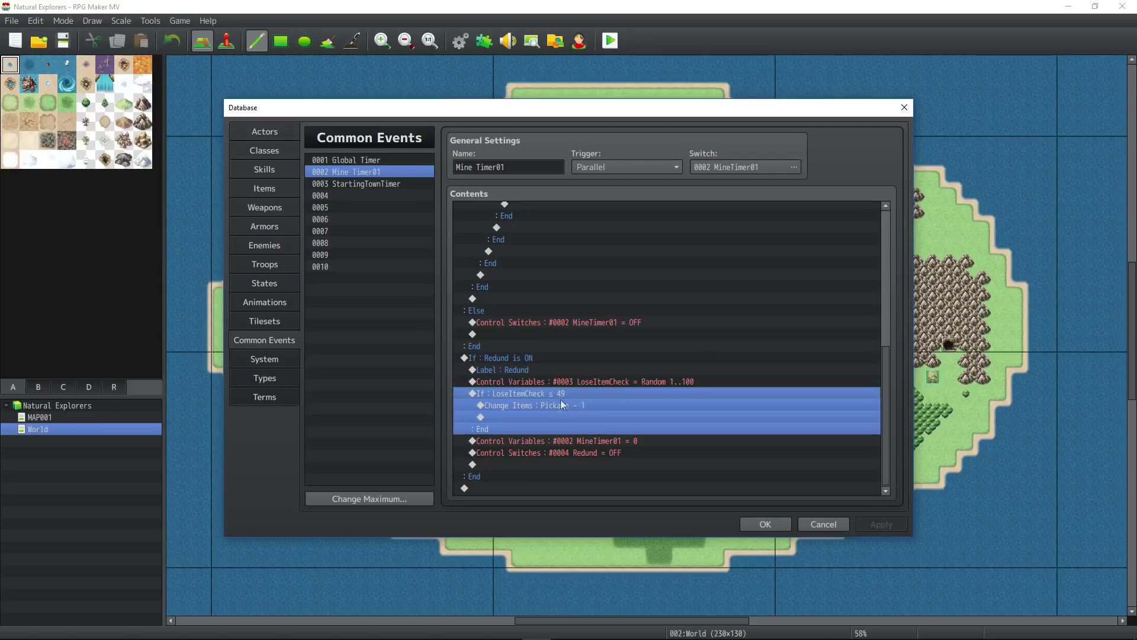
click(588, 401)
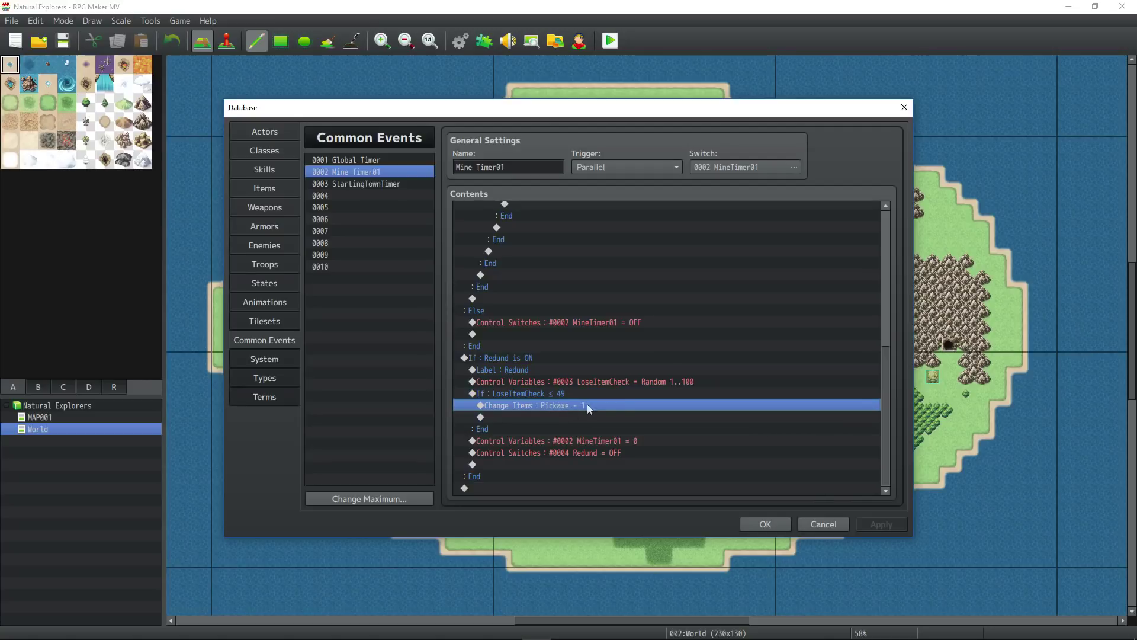
click(546, 430)
click(615, 440)
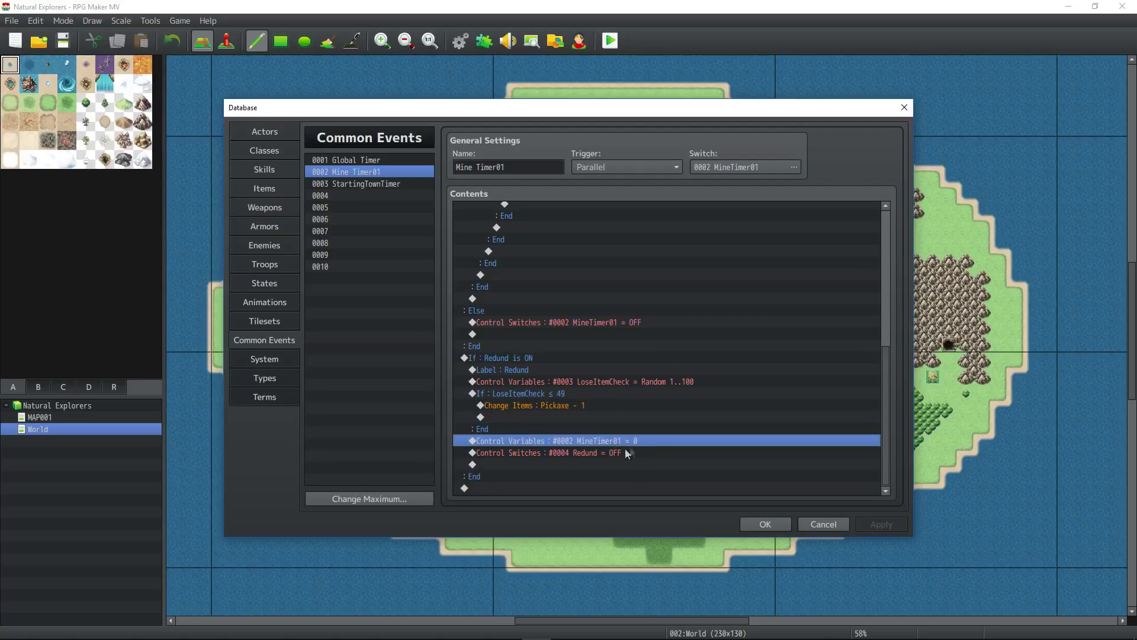
drag(521, 381, 529, 385)
click(542, 393)
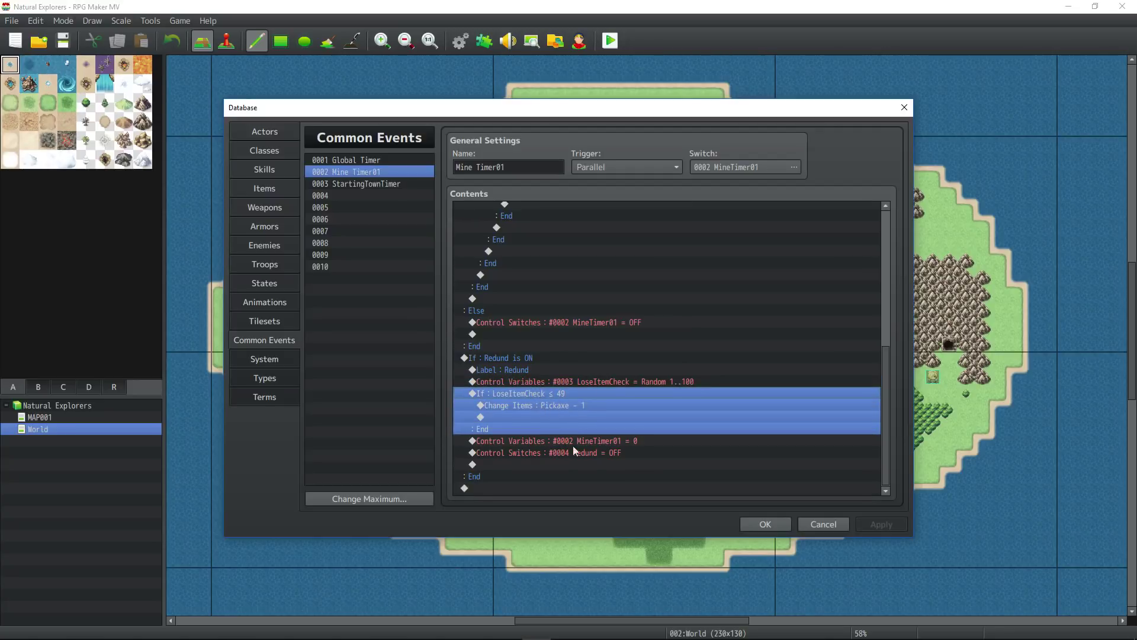
click(516, 370)
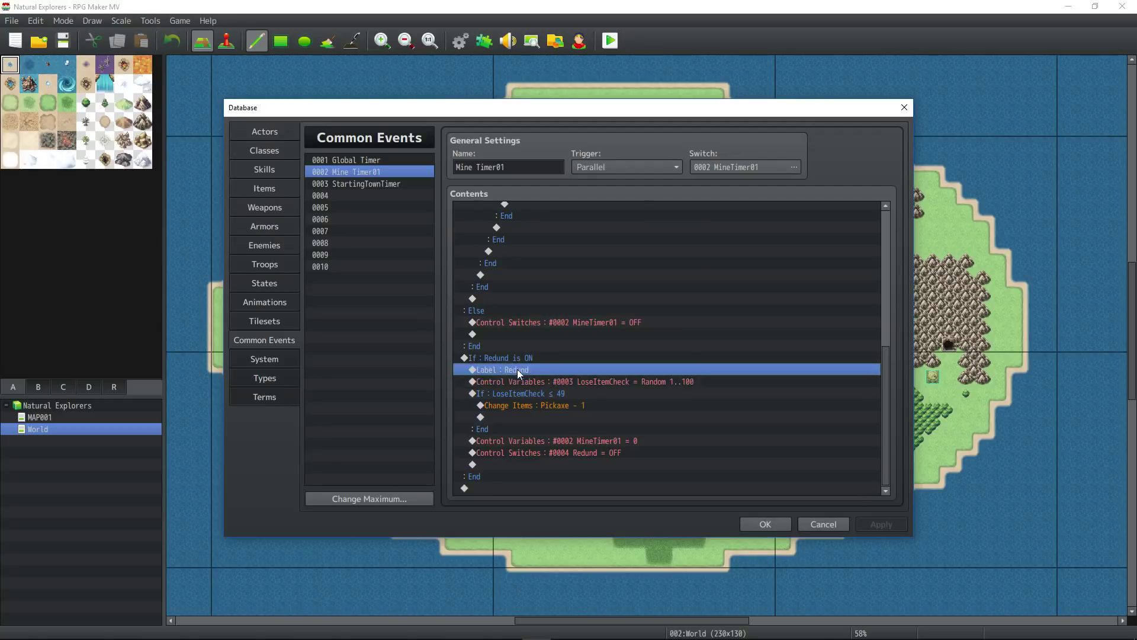
click(529, 439)
click(541, 453)
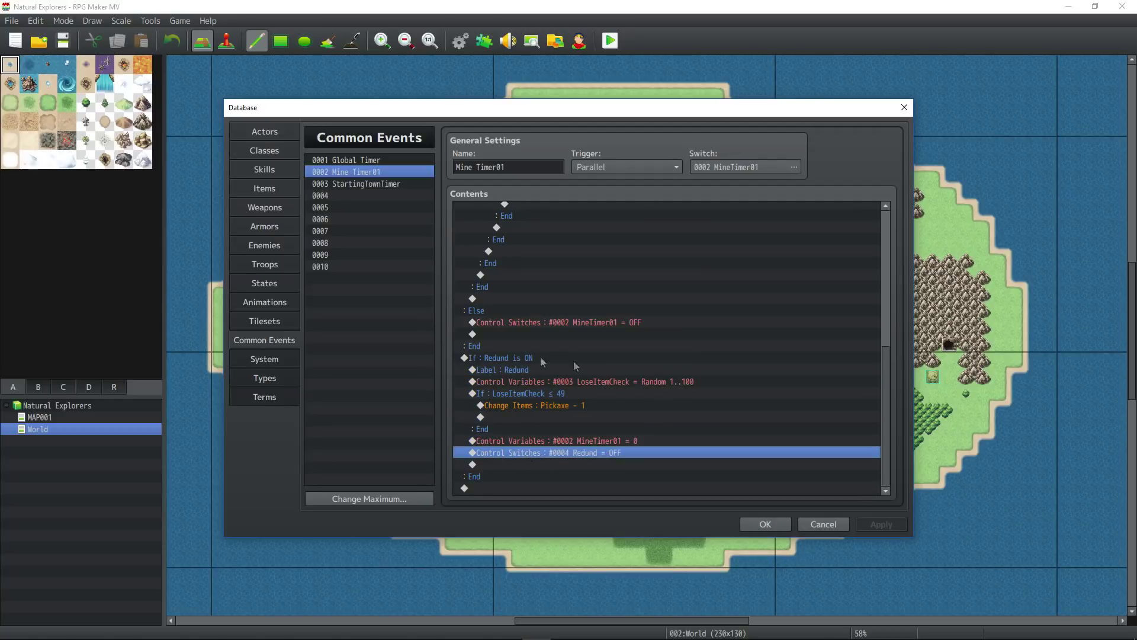
Compare the whole Redund conditional block with the rarity branches that turn the Redund switch on
click(517, 359)
scroll(552, 320, up, 8)
scroll(553, 320, down, 8)
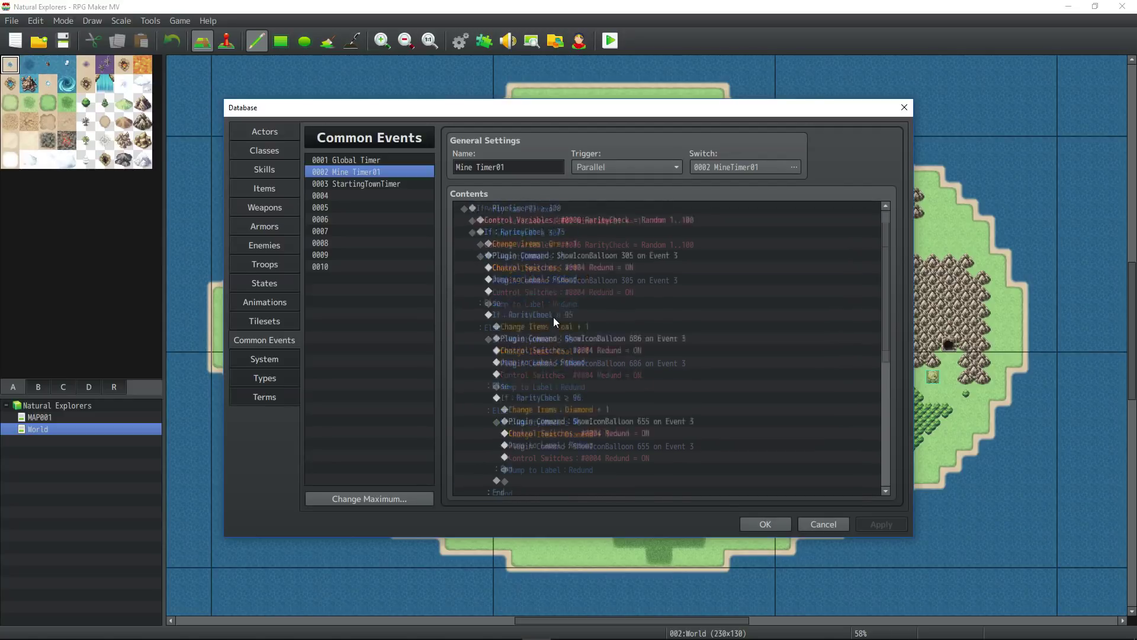
scroll(552, 320, down, 1)
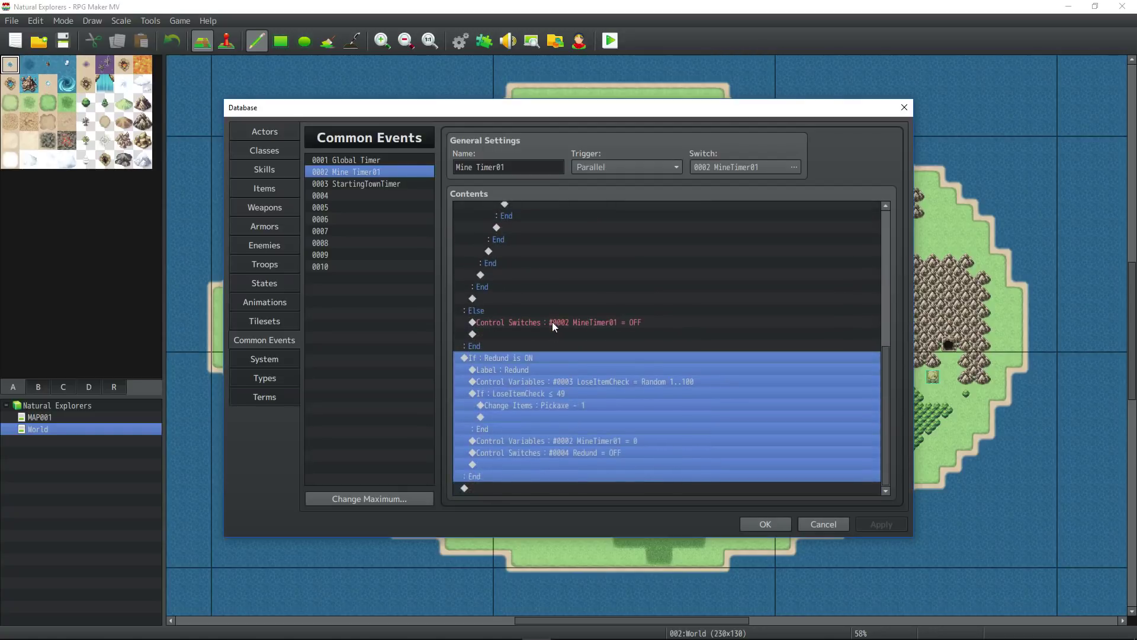
scroll(542, 375, up, 10)
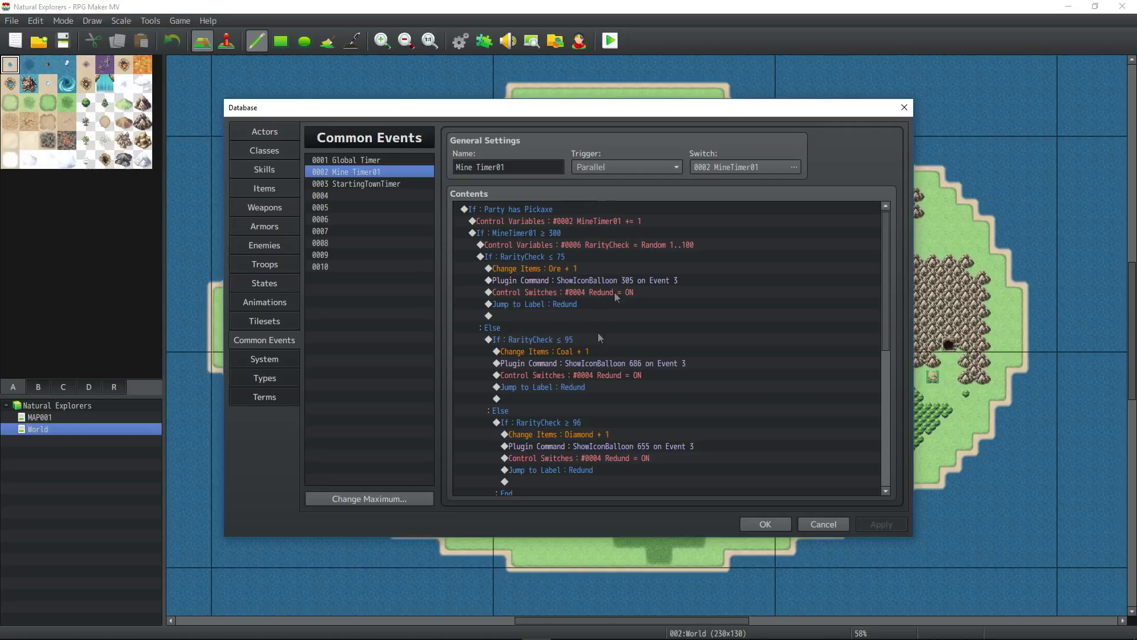
Trace the jump commands in the Ore, Coal and Diamond branches to the Redund label and its closing Redund switch-off
click(575, 304)
click(576, 386)
scroll(565, 446, down, 2)
click(562, 421)
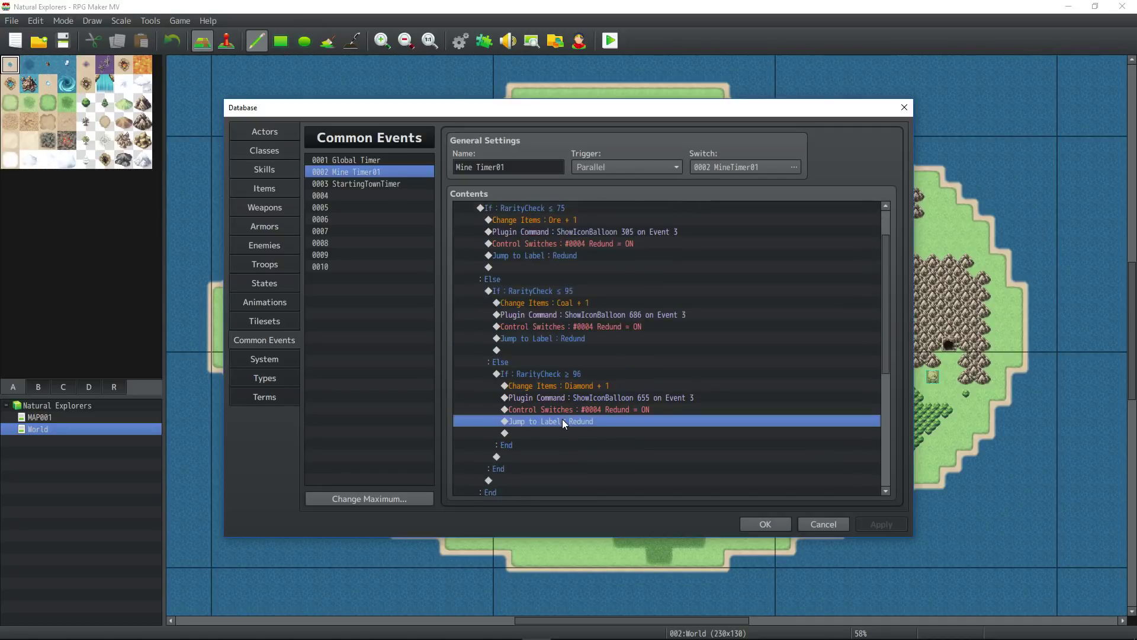
scroll(567, 423, down, 10)
click(533, 362)
click(536, 373)
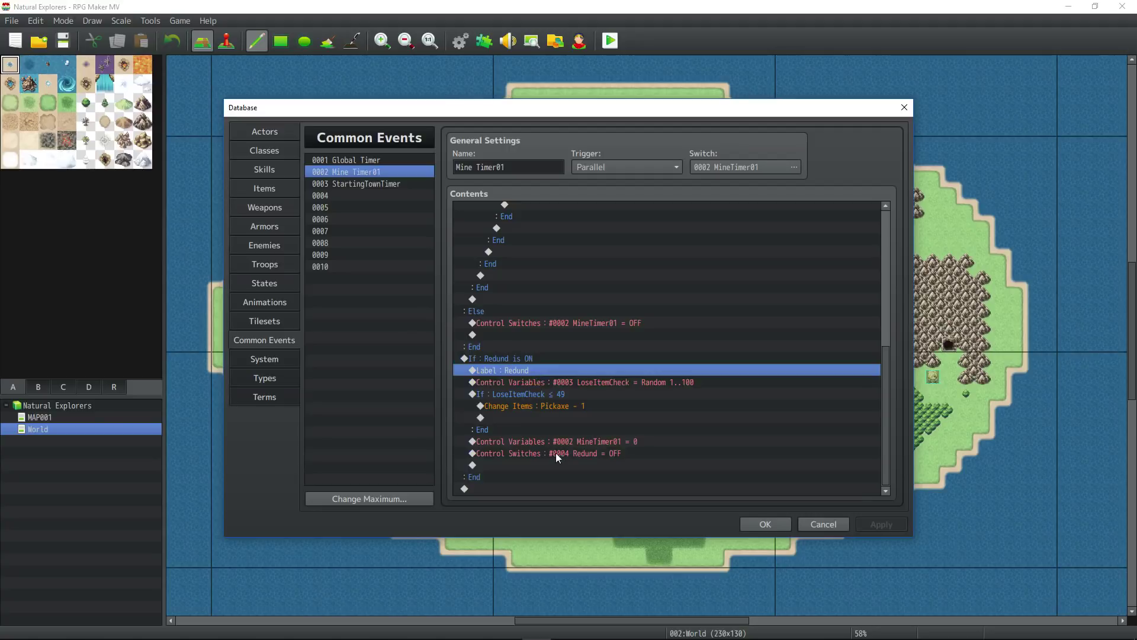
scroll(555, 452, up, 10)
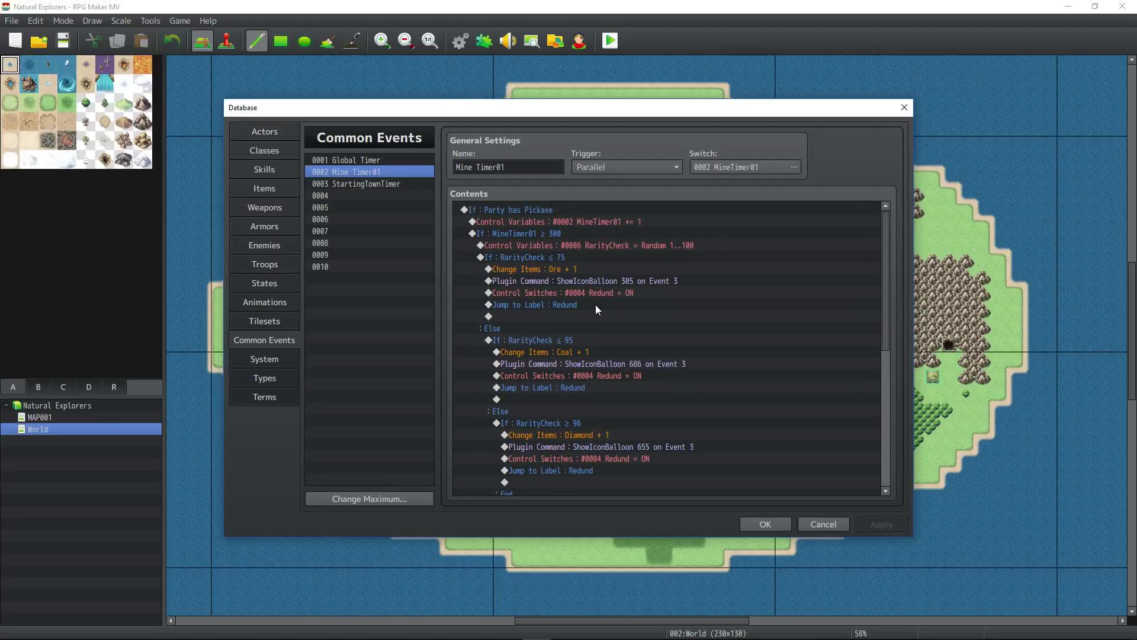
scroll(581, 453, down, 10)
click(580, 453)
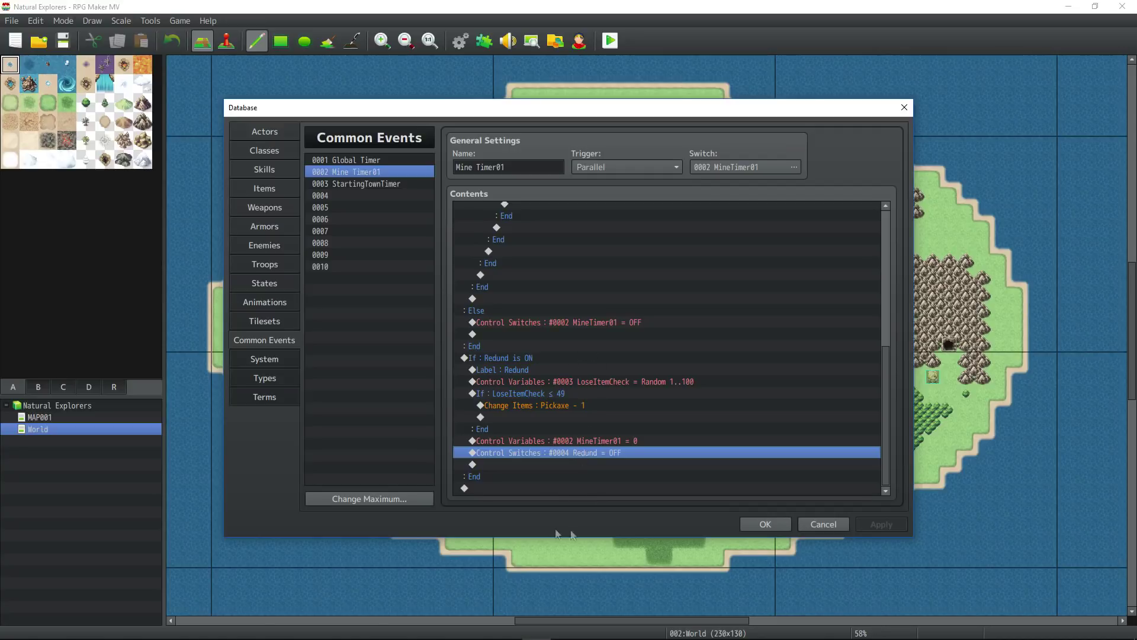
scroll(527, 402, up, 10)
Consult the Gab commands in QuickNotes.txt, and insert the plugin command "GabText \ii[2] has been recovered!" before the Ore branch's jump to Redund
key(alt+Tab)
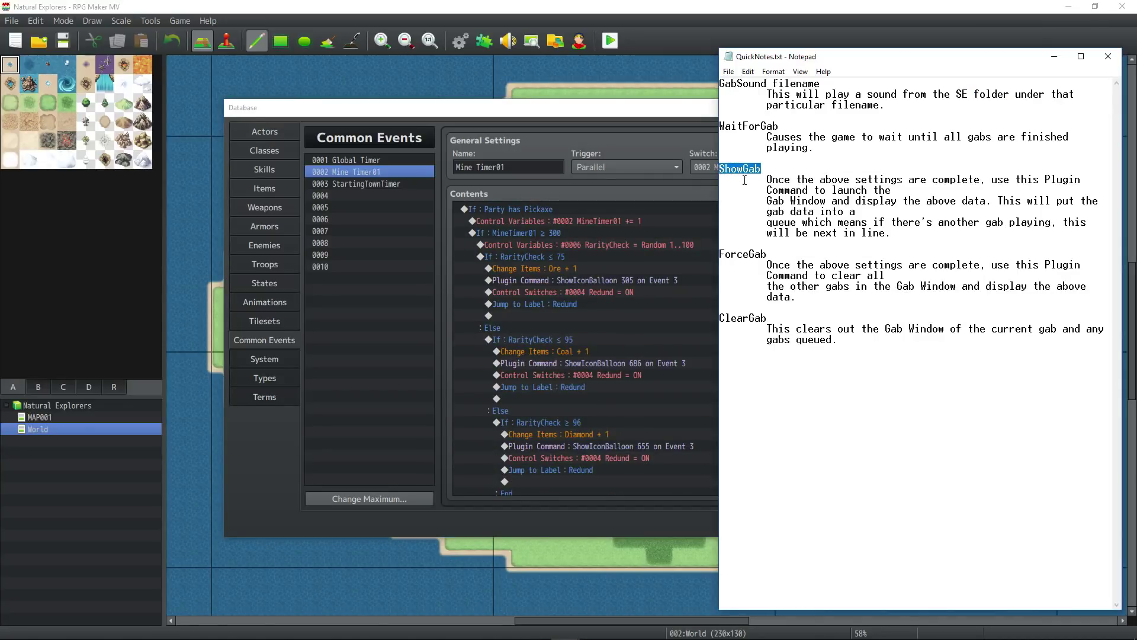
drag(821, 83, 721, 84)
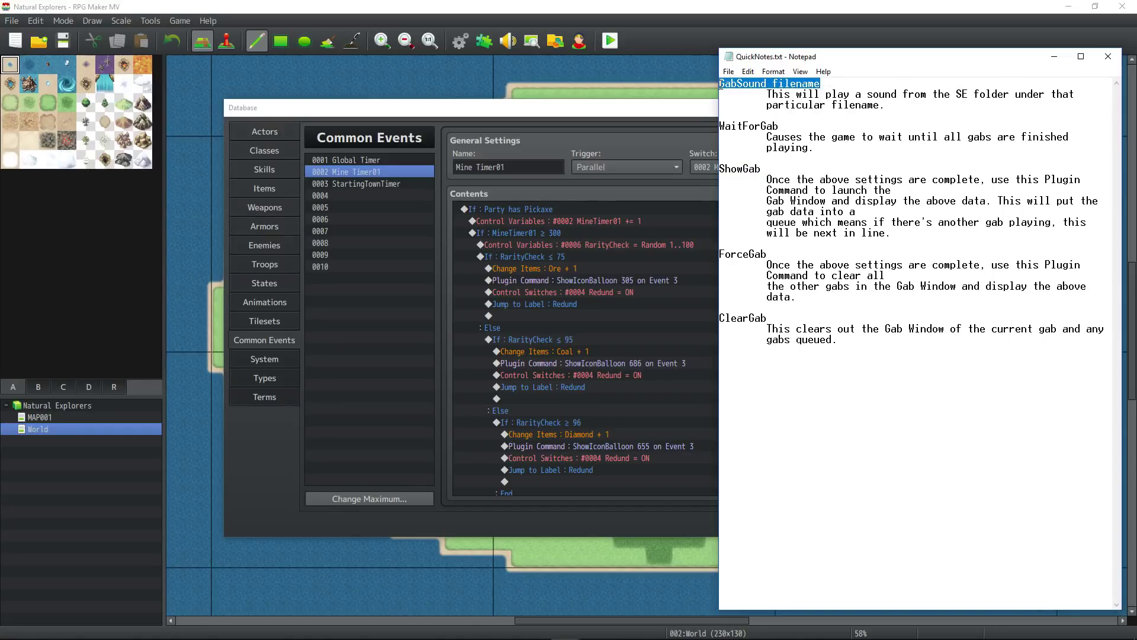
right_click(563, 301)
click(592, 309)
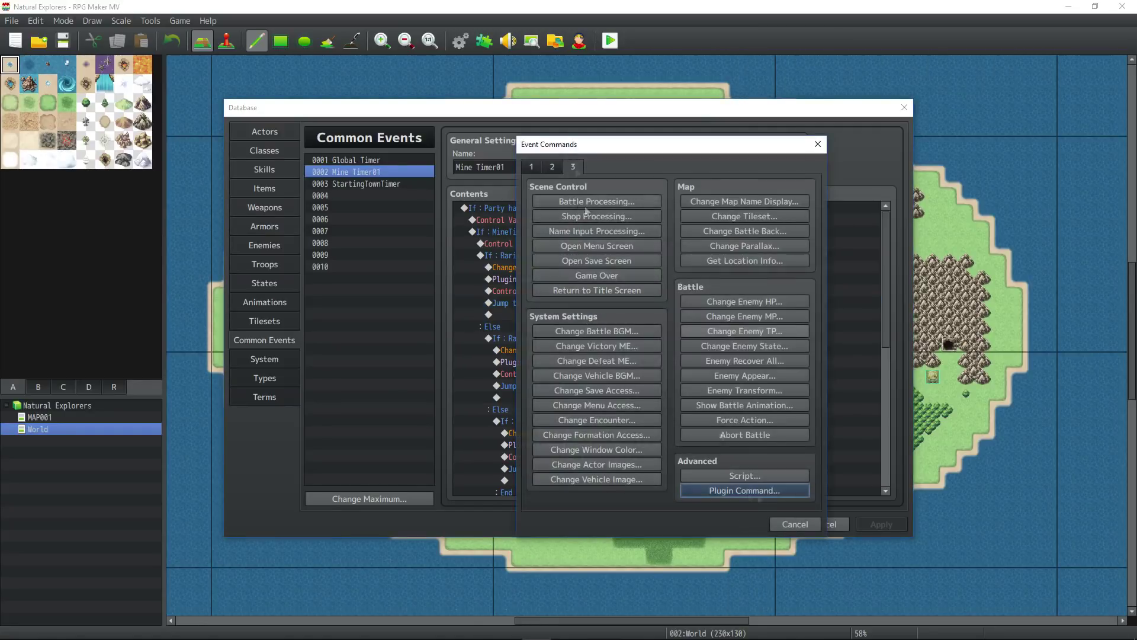
key(Return)
text(GabText text)
key(BackSpace)
key(BackSpace)
key(BackSpace)
key(BackSpace)
text(\ii[)
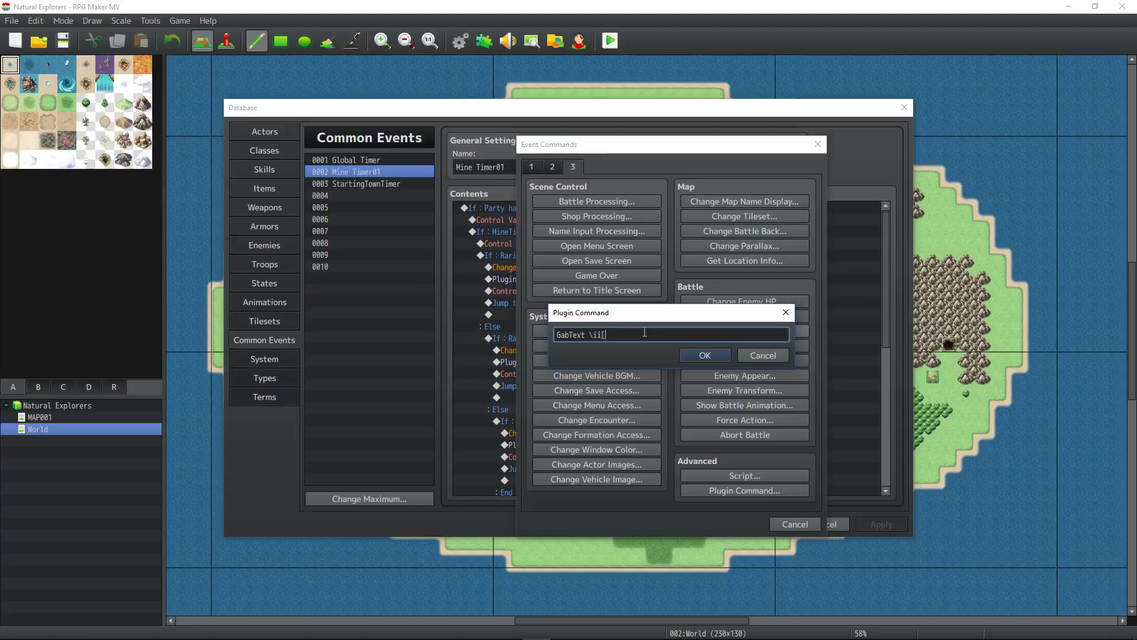
text(2] has been recovered!)
click(704, 355)
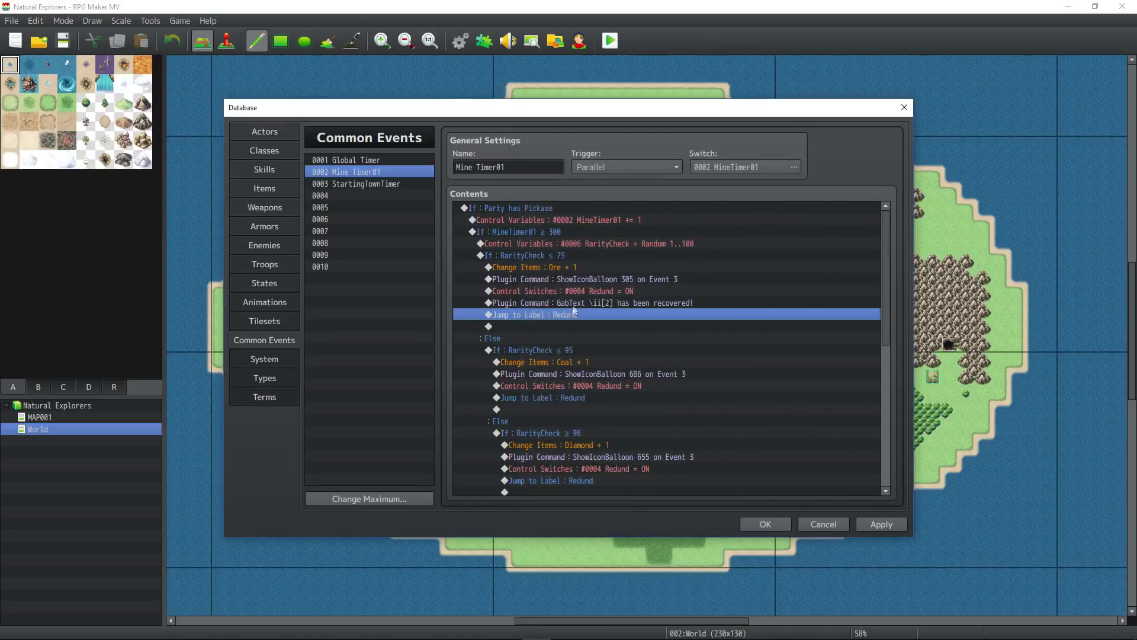
Copy the Ore branch's GabText command before the Coal branch's jump and change its item code to \ii[3]
click(606, 302)
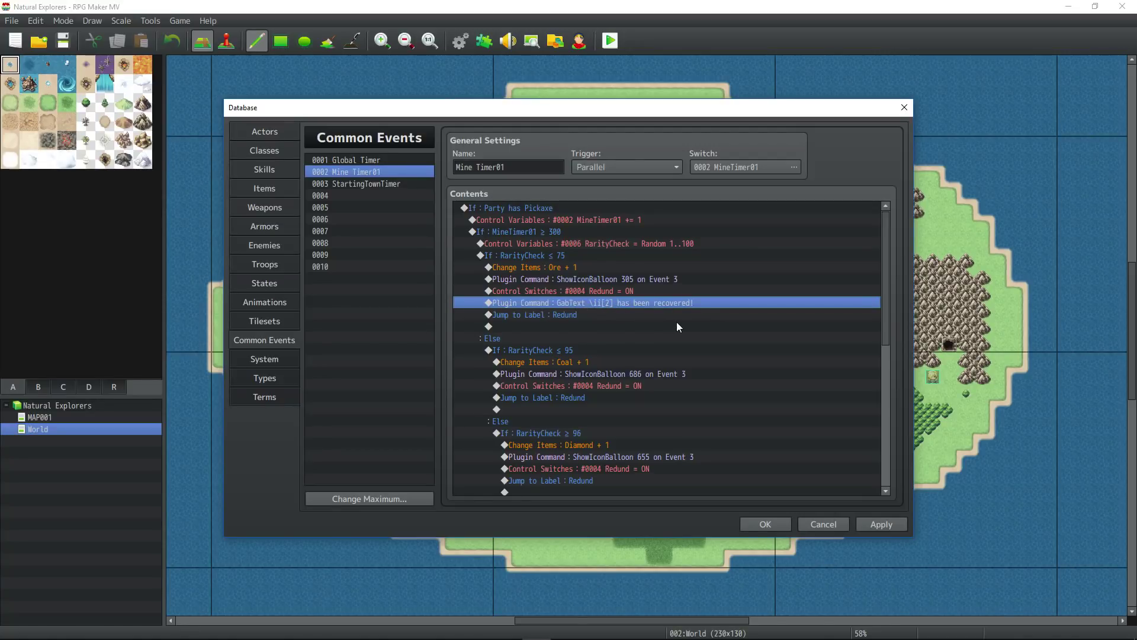
click(589, 397)
key(ctrl+v)
double_click(589, 398)
click(608, 338)
key(BackSpace)
text(3)
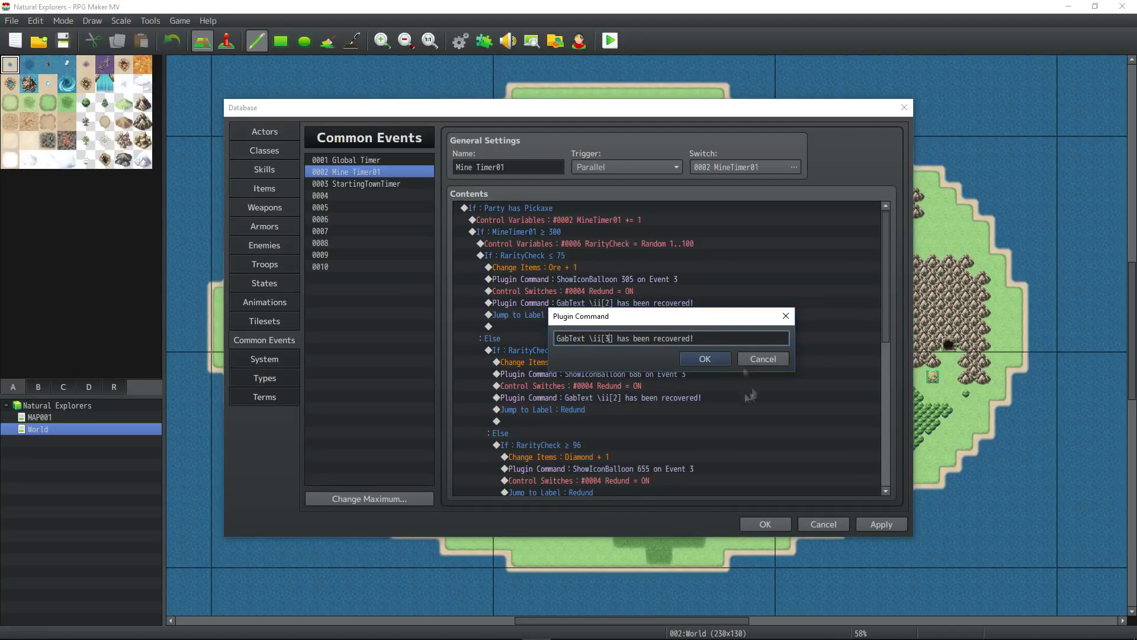
click(706, 360)
Paste the GabText command before the Diamond branch's jump, change its item code to \ii[4], and apply the database changes
scroll(640, 443, down, 3)
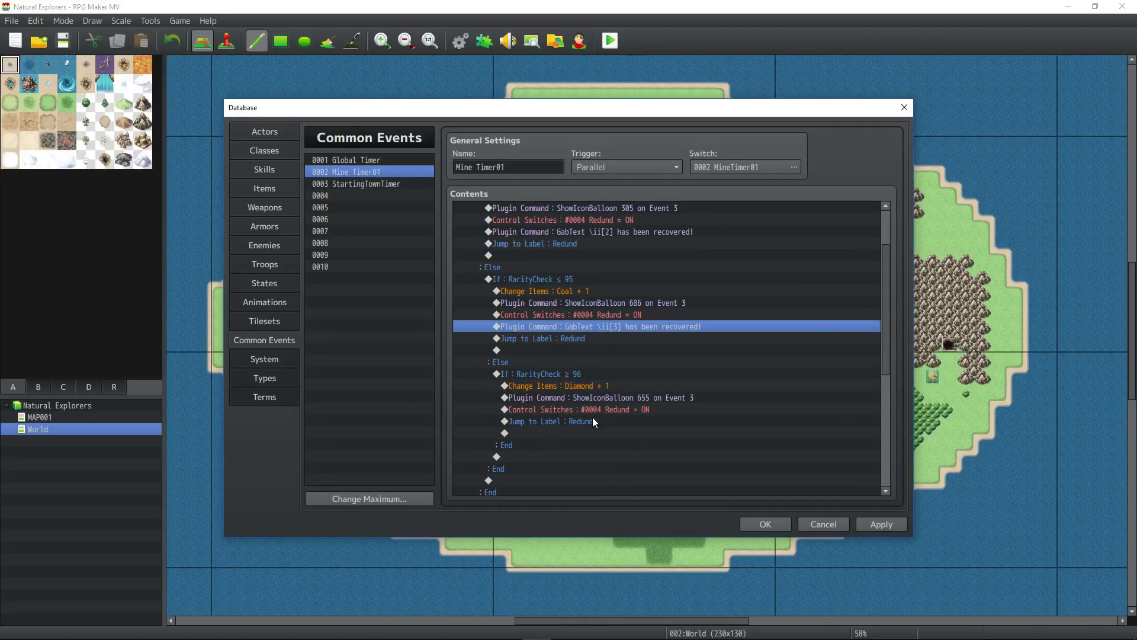
click(592, 420)
key(ctrl+v)
right_click(594, 419)
click(616, 445)
click(606, 339)
key(BackSpace)
text(4)
key(Return)
click(880, 523)
Close the database, save the project, and start a playtest on the World map
scroll(600, 361, down, 8)
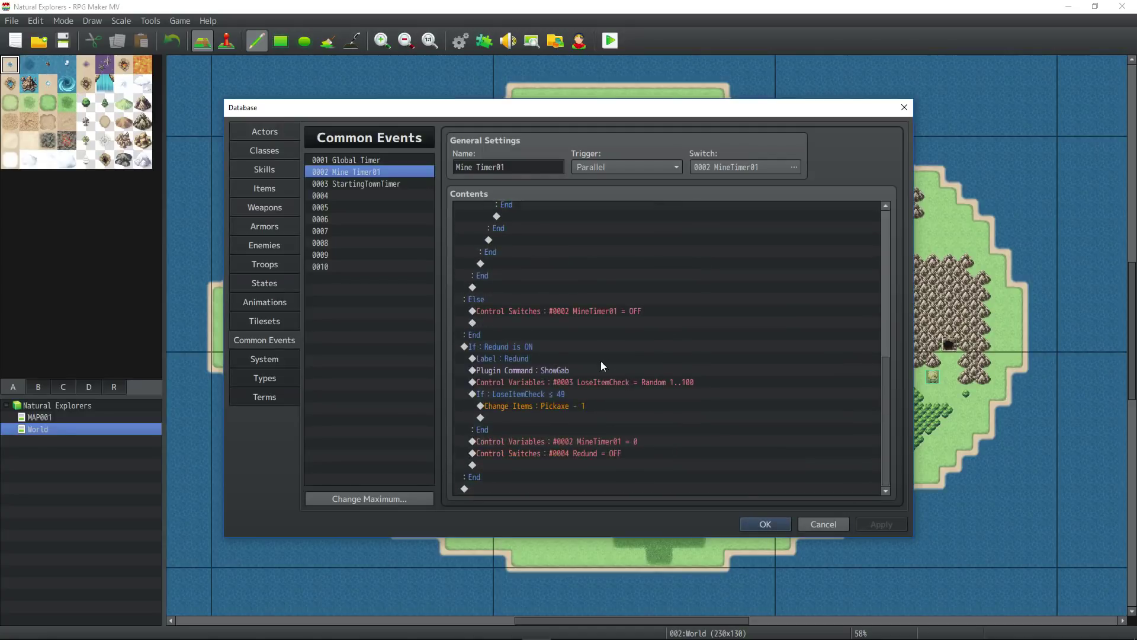
click(775, 526)
click(63, 41)
click(607, 45)
key(Return)
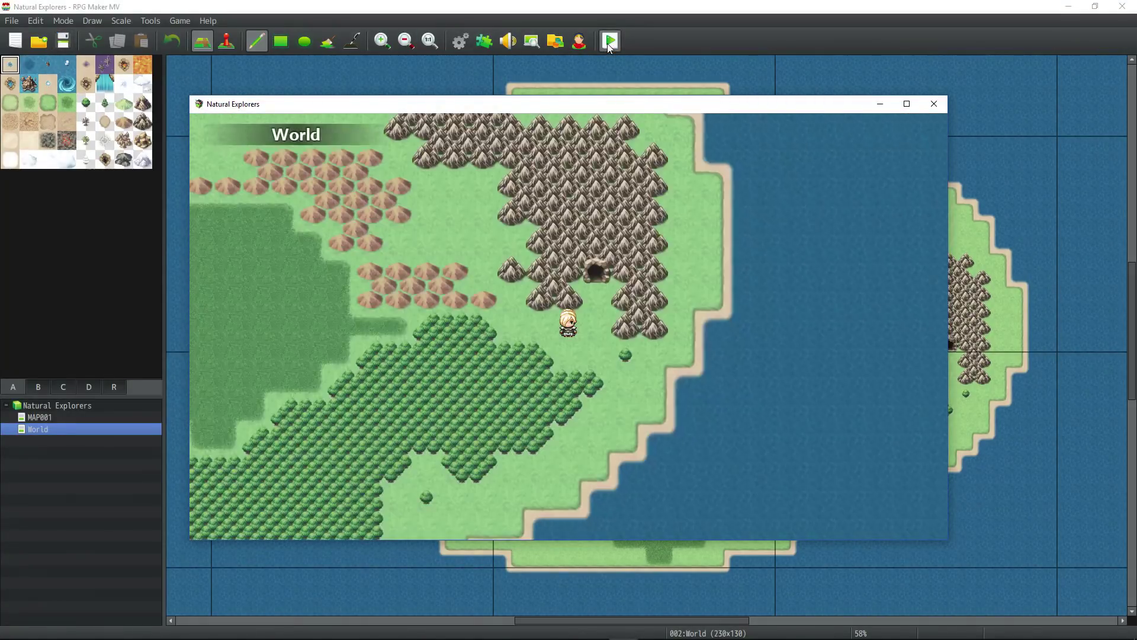
Walk the character around the forest and hills near the mine to check the item recovery messages during movement
key(Left)
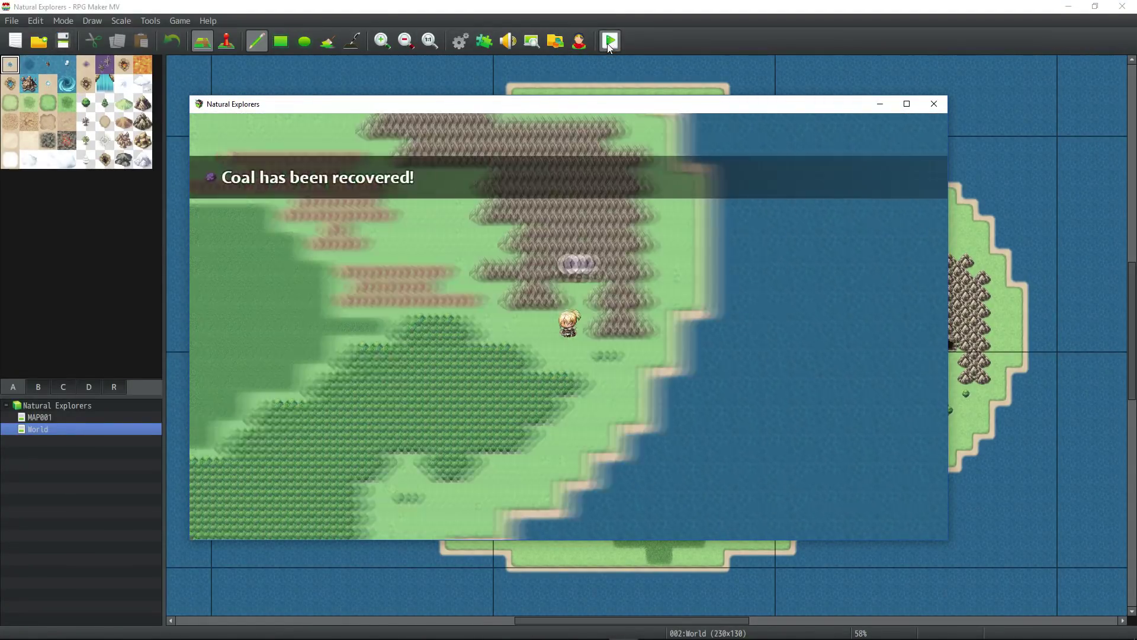
key(Down)
key(Left)
key(Up)
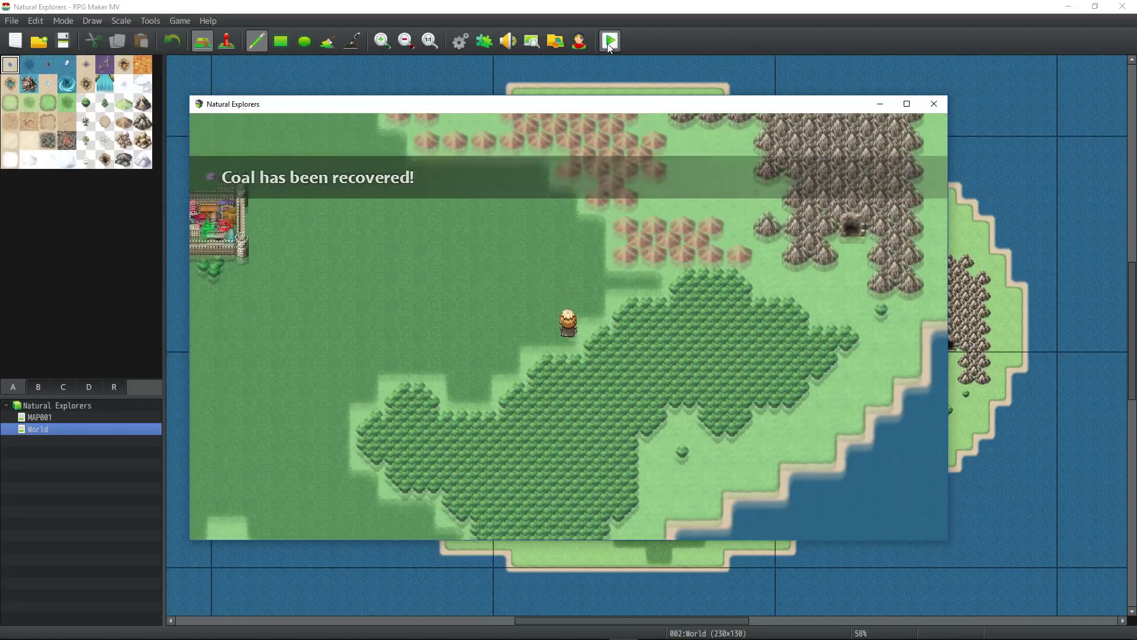
key(Right)
key(Down)
key(Right)
key(Up)
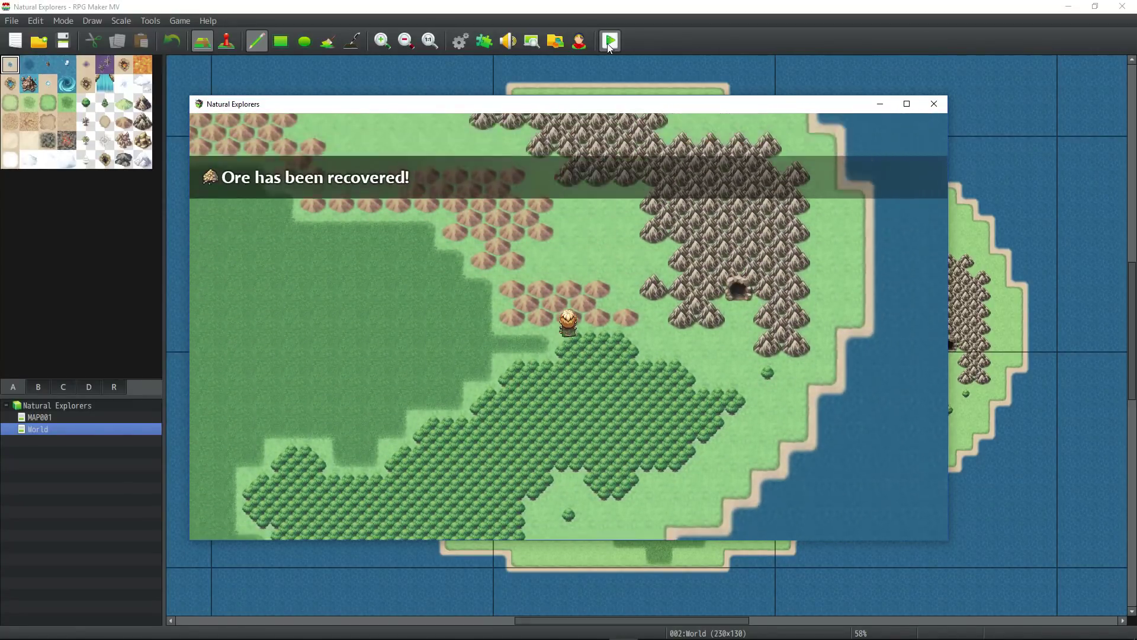
key(Left)
key(Down)
key(Right)
key(Up)
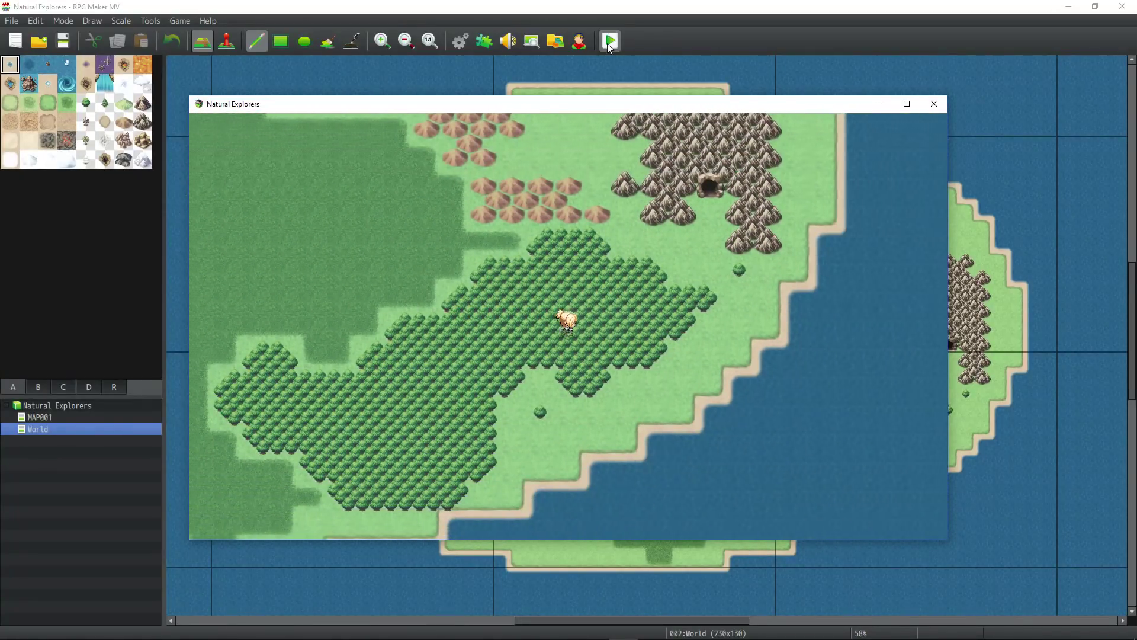
key(Down)
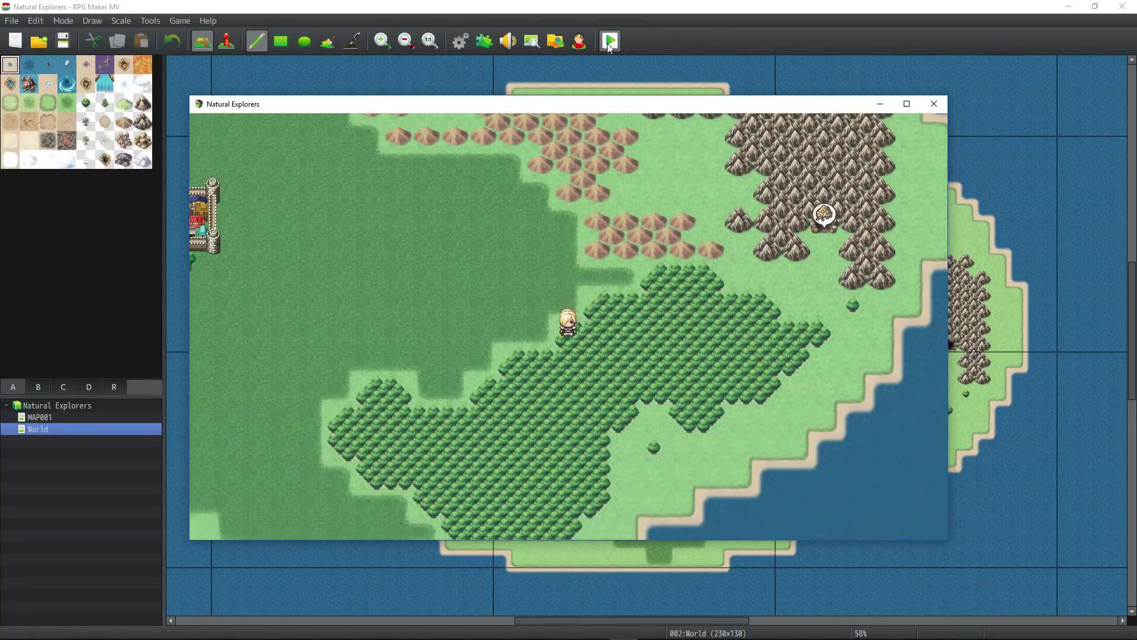
key(Right)
key(Up)
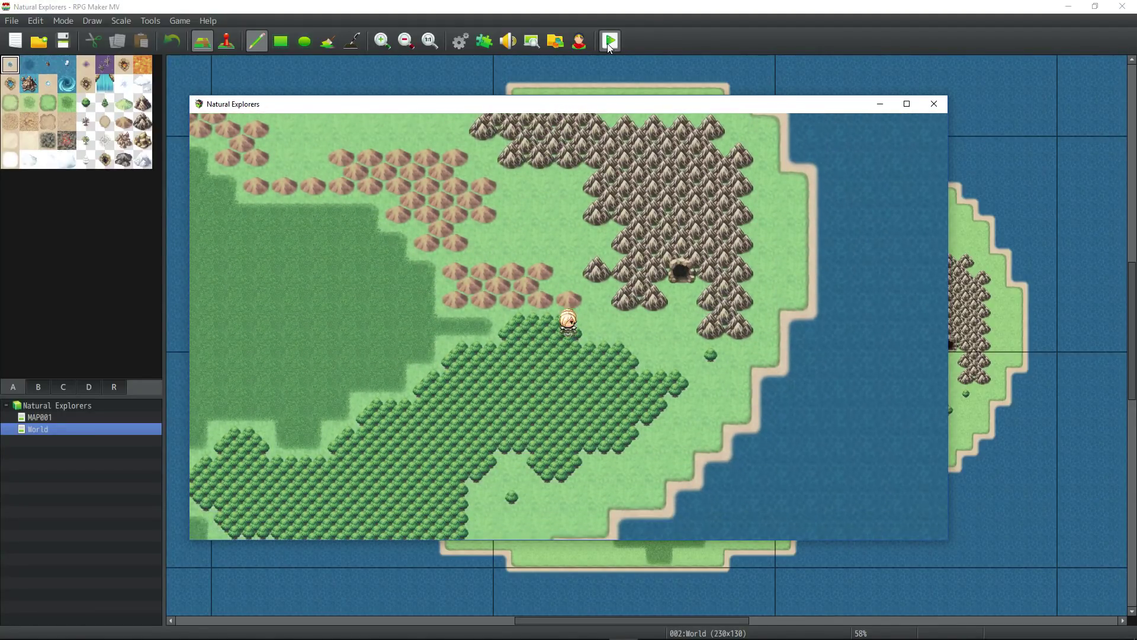
key(Right)
key(Down)
key(Up)
key(Left)
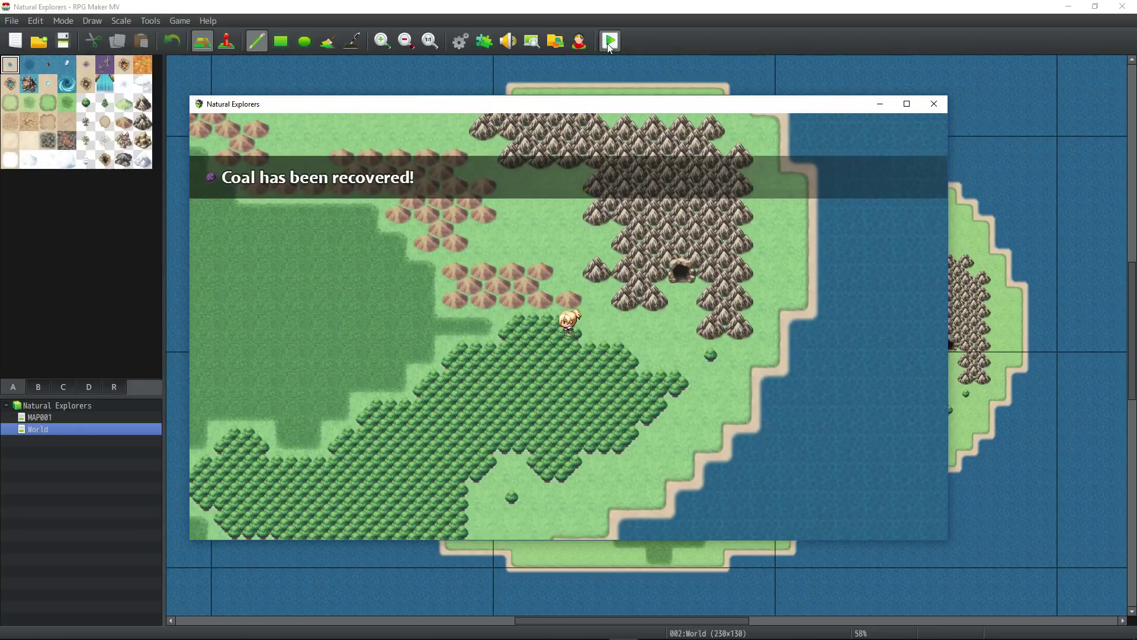
Stand still near the mine to watch successive recovery messages and icon balloons, and close the playtest
key(Return)
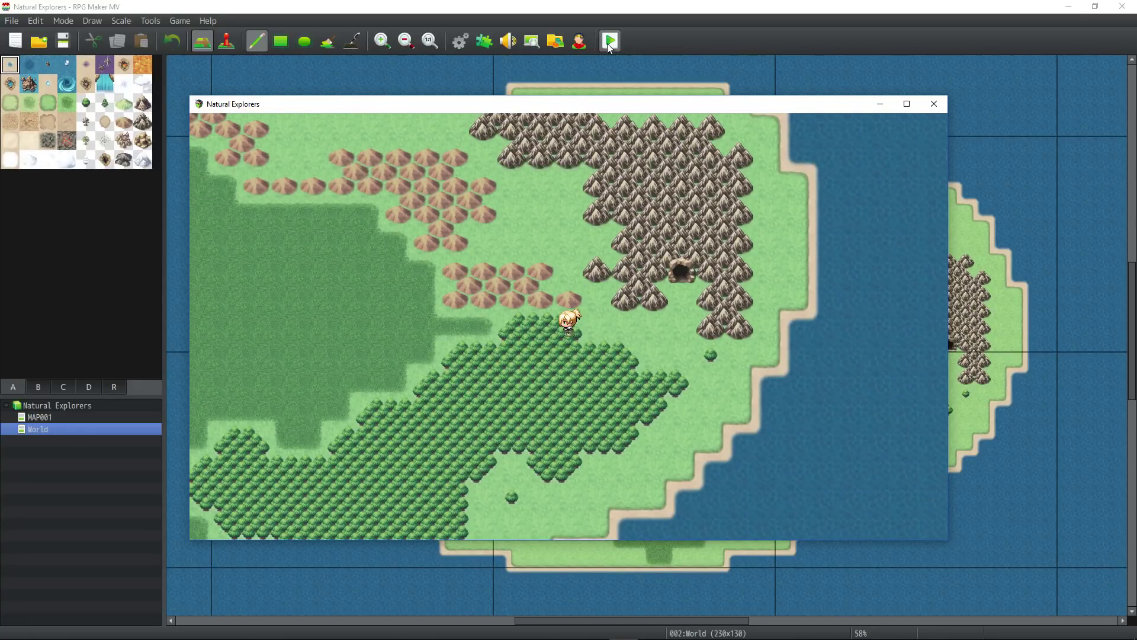
key(Return)
key(Return)
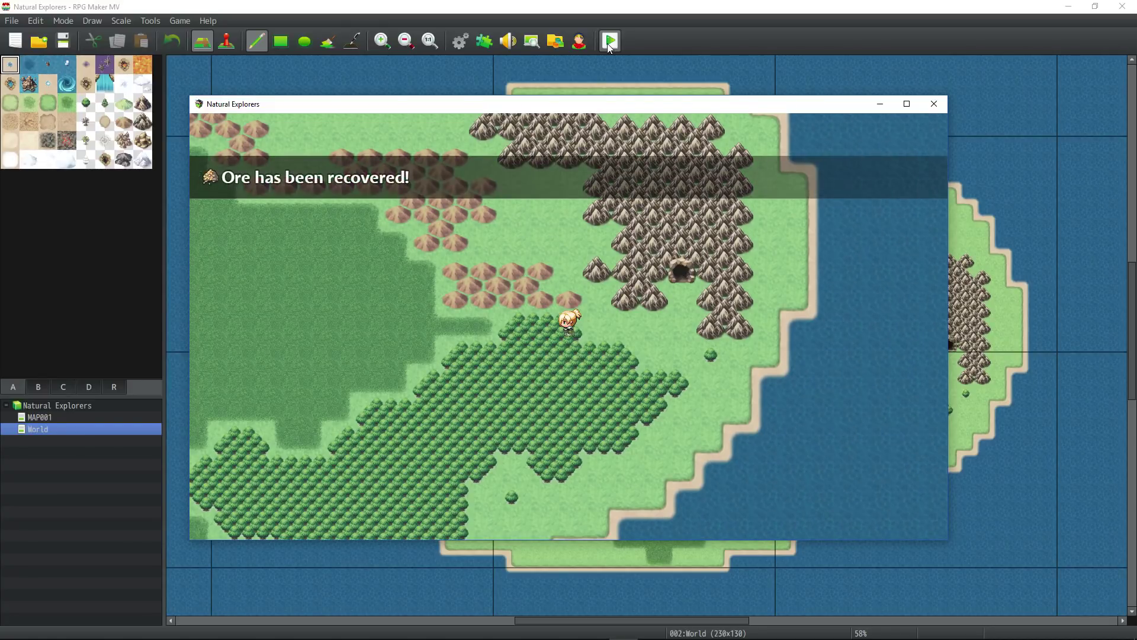
key(Return)
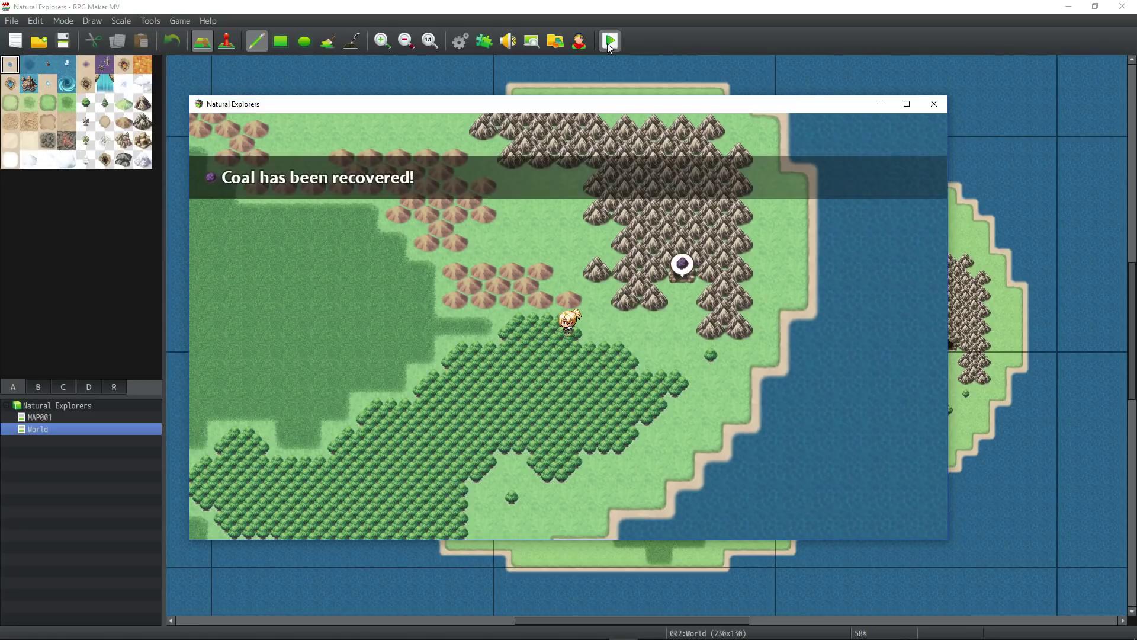
key(Return)
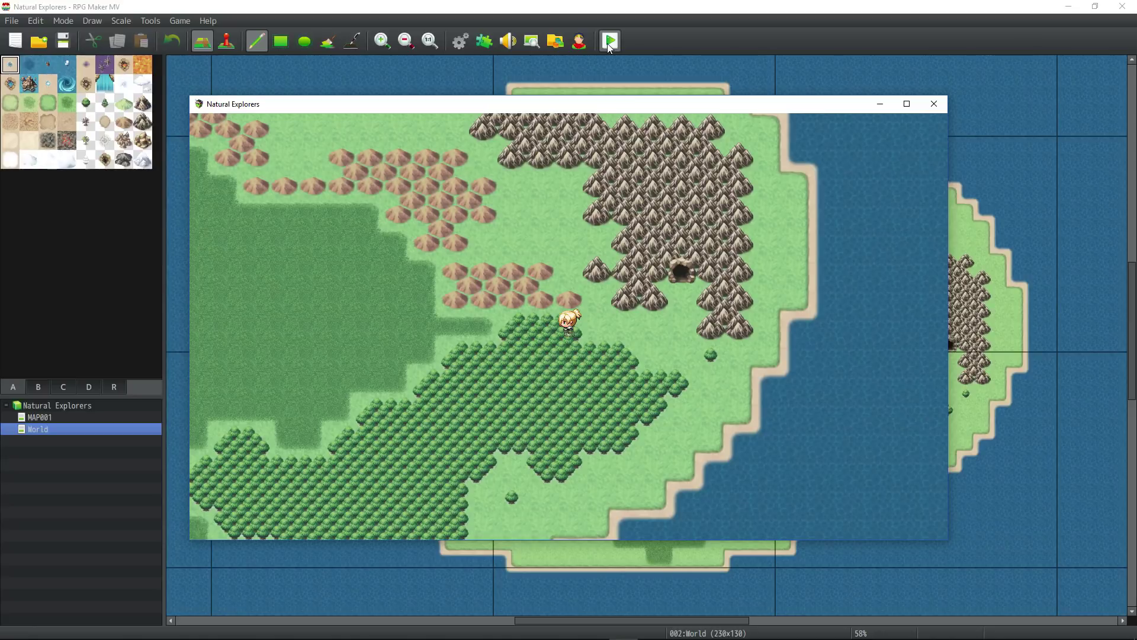
key(Return)
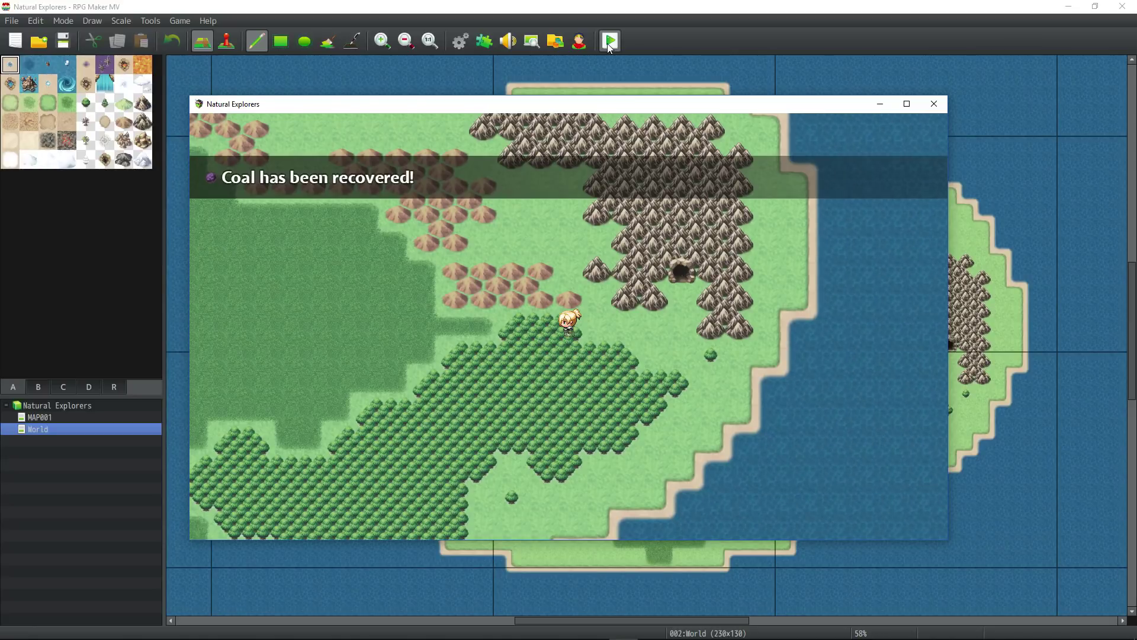
key(Return)
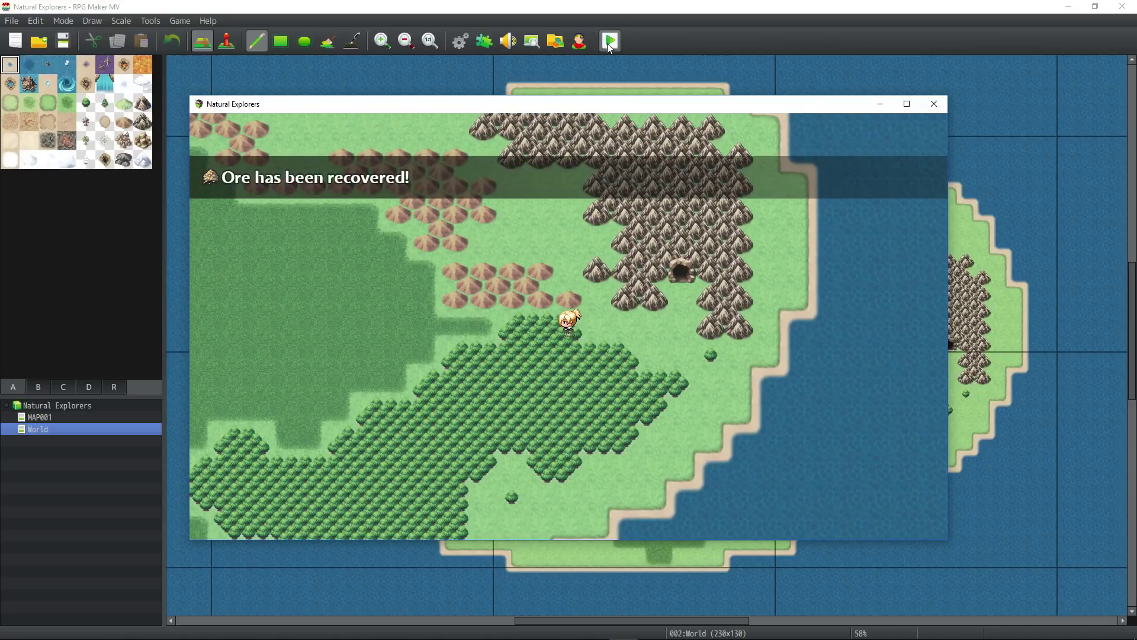
key(Return)
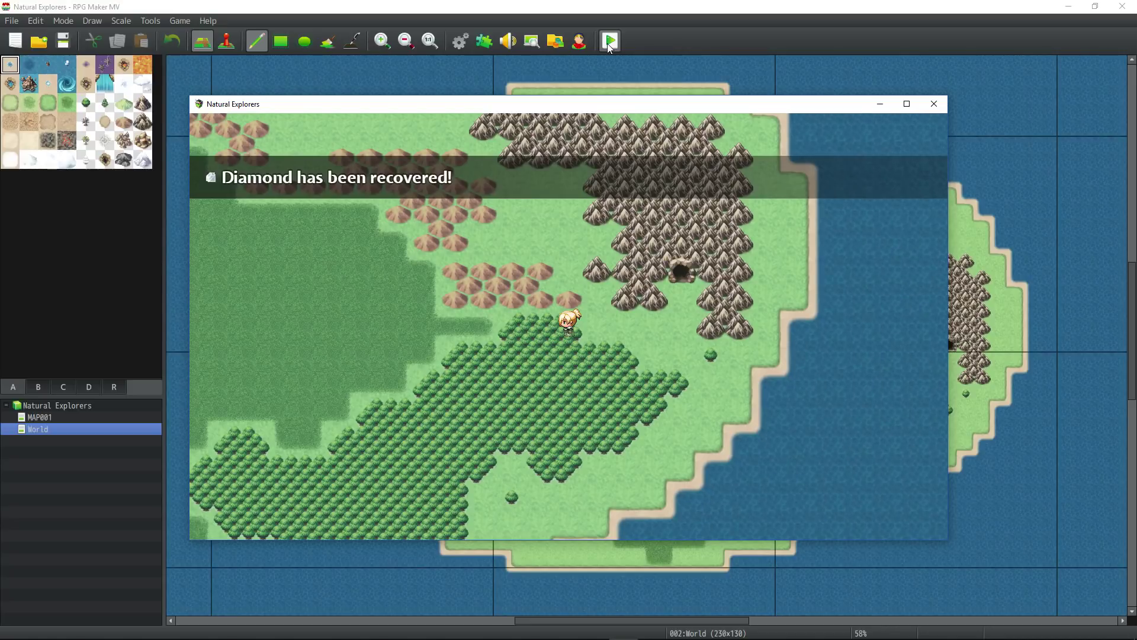
key(Return)
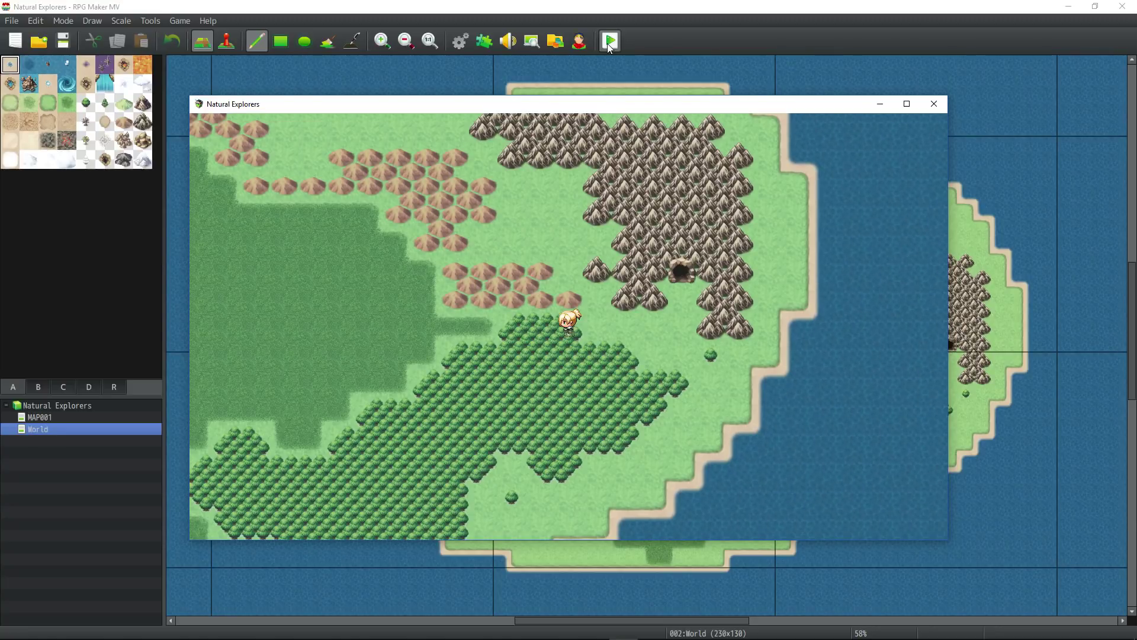
click(934, 104)
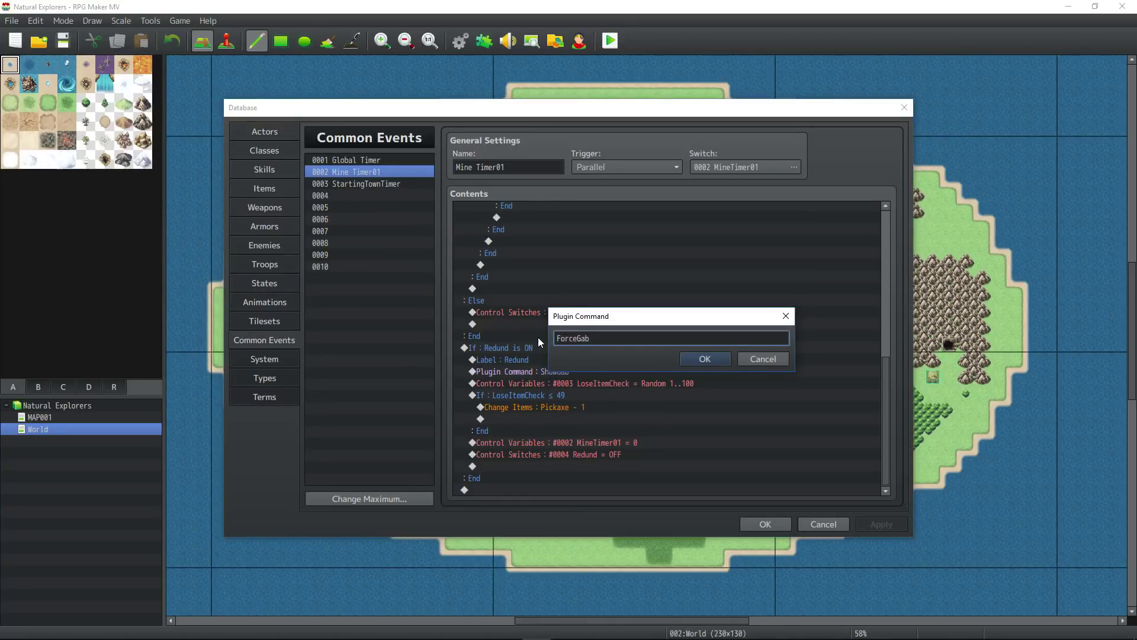
Replace the ShowGab plugin command under the Redund label with ForceGab, accept the database, and launch another playtest
click(705, 359)
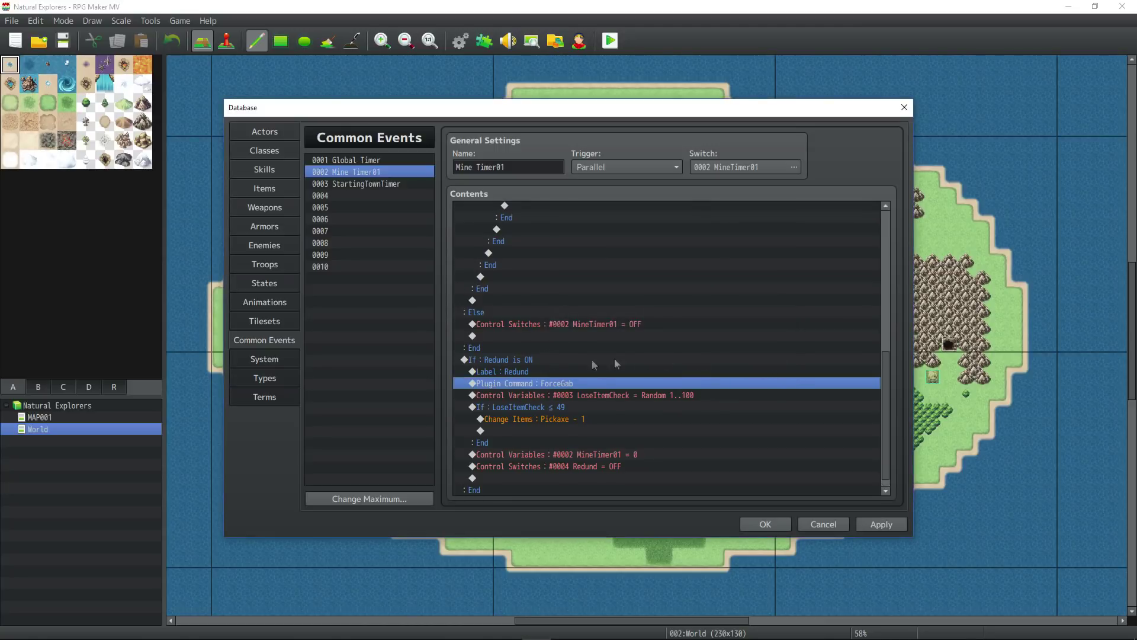
click(765, 524)
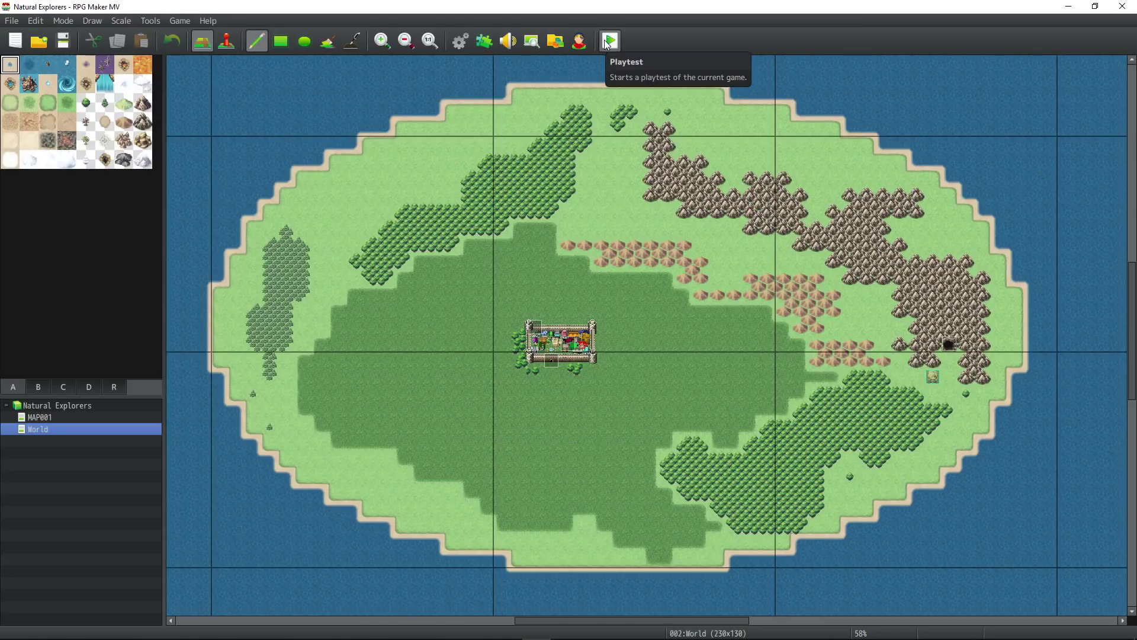
click(610, 40)
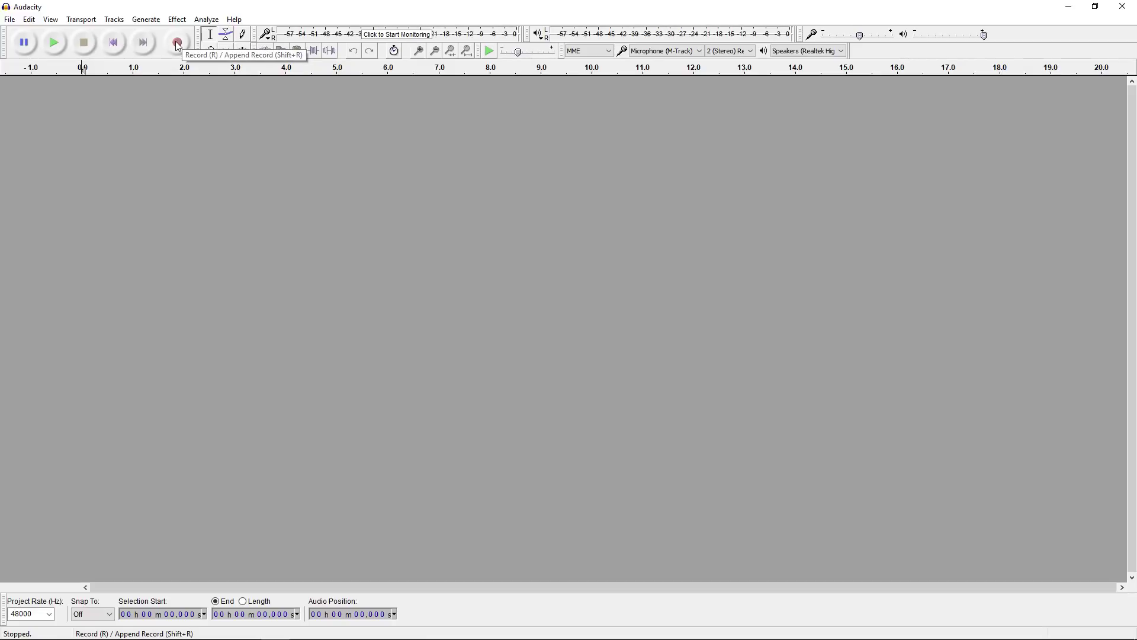
Switch to Audacity and record a stereo microphone track of about 20 seconds
click(177, 43)
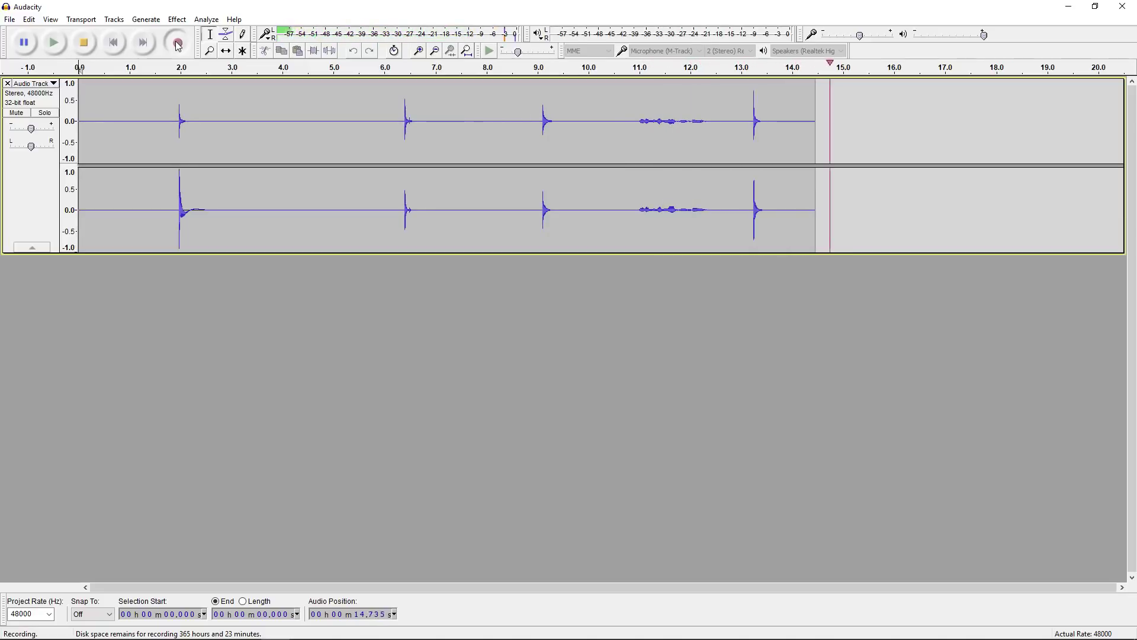
key(space)
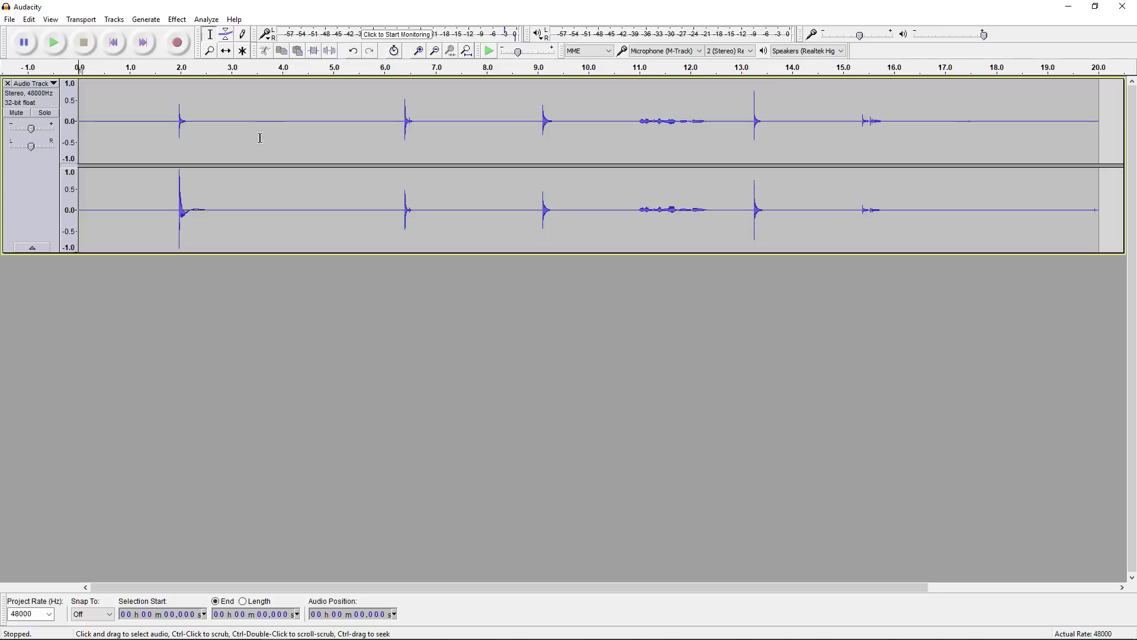
Select the short sound spikes near 13 and 9 seconds and play them back to compare them
click(533, 103)
drag(747, 119, 763, 118)
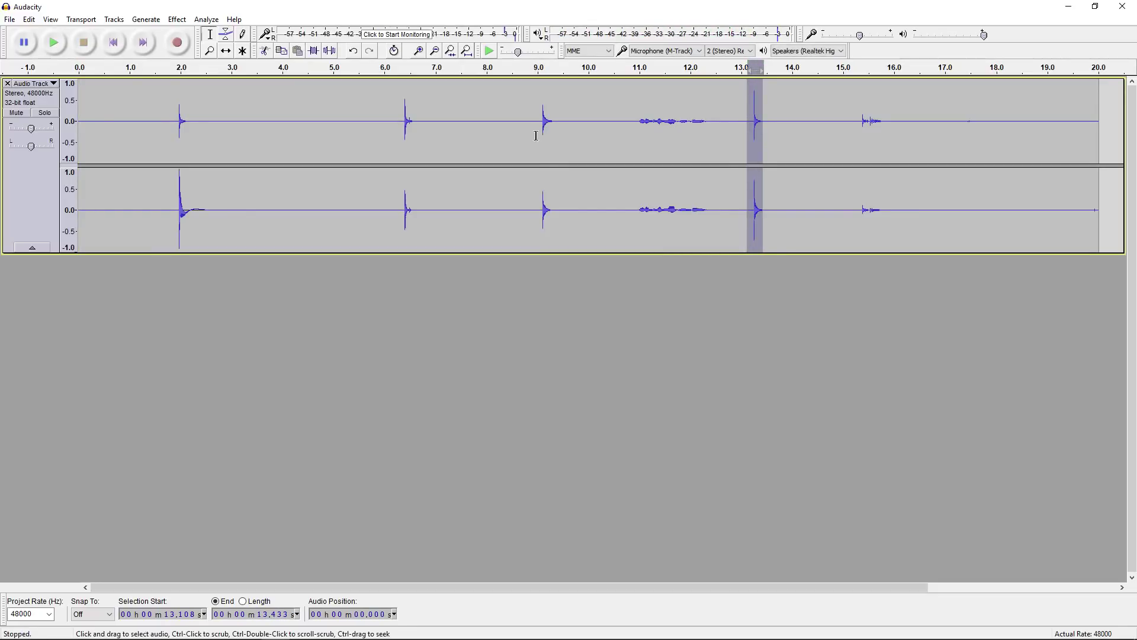
drag(536, 135, 559, 135)
click(54, 42)
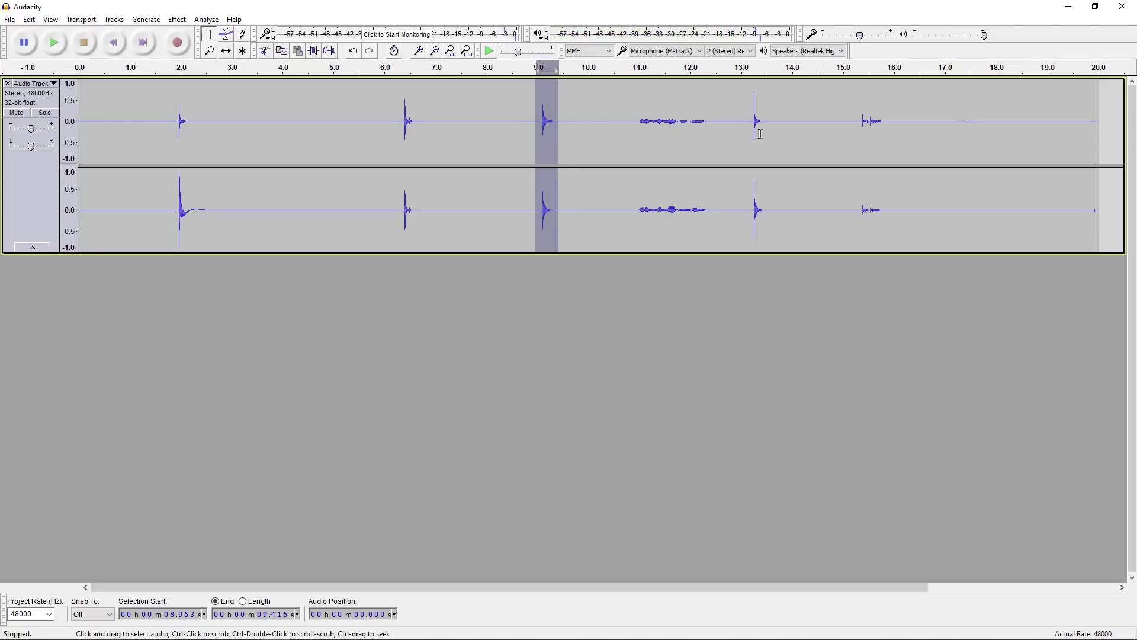
Cut the spike from about 13.20 to 13.46 seconds, delete the remaining recording, and paste the spike at the track's start
drag(751, 134, 765, 134)
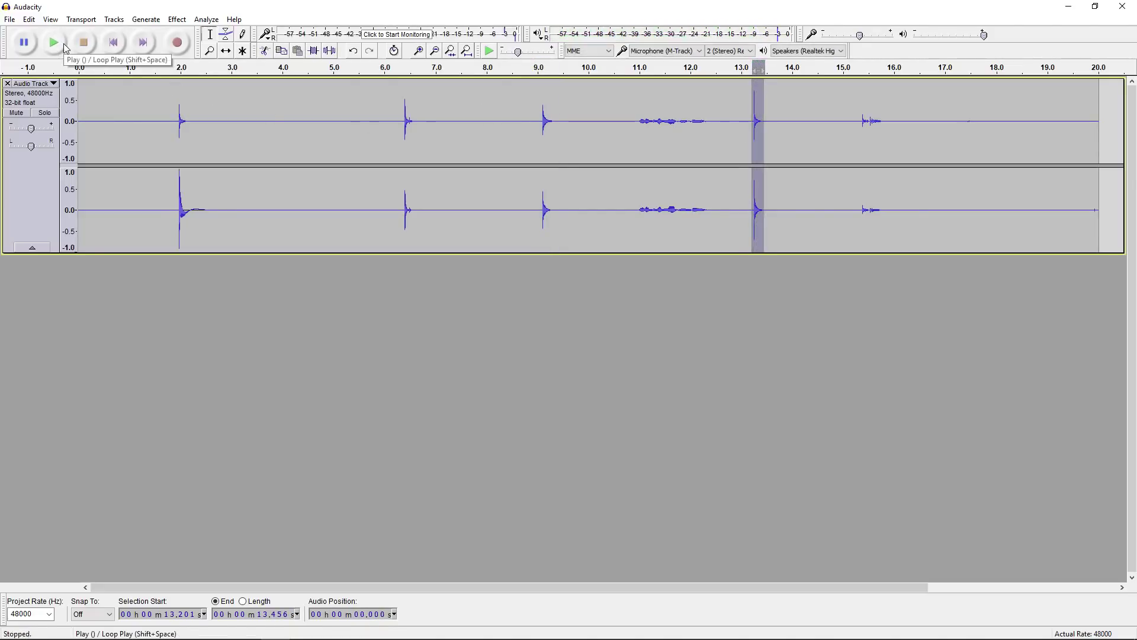
key(Delete)
key(ctrl+a)
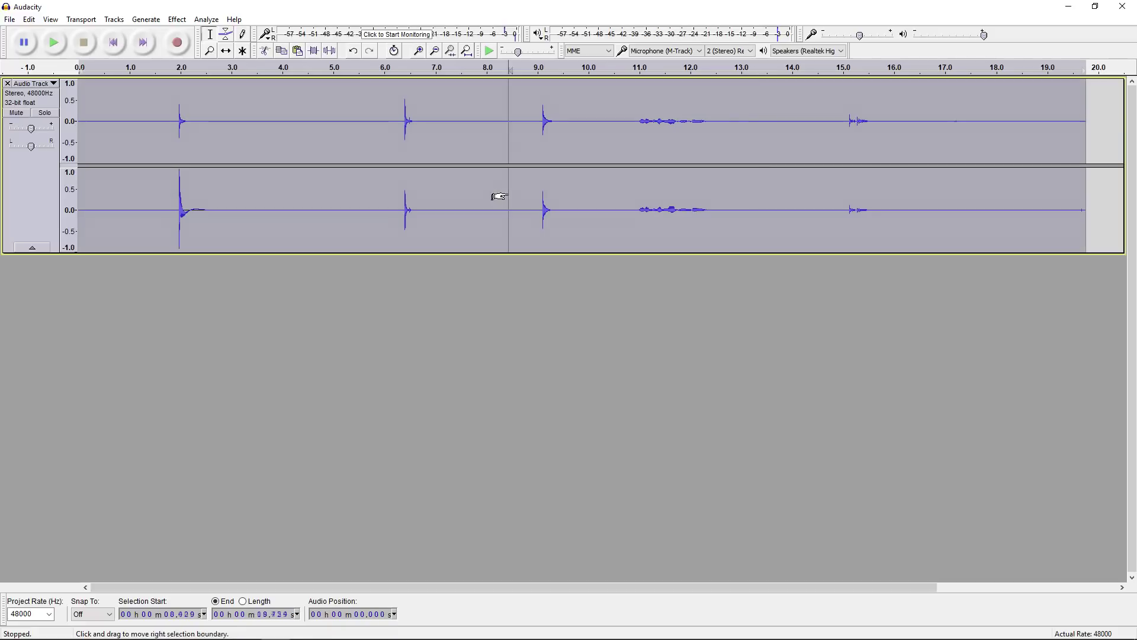
key(Delete)
key(ctrl+v)
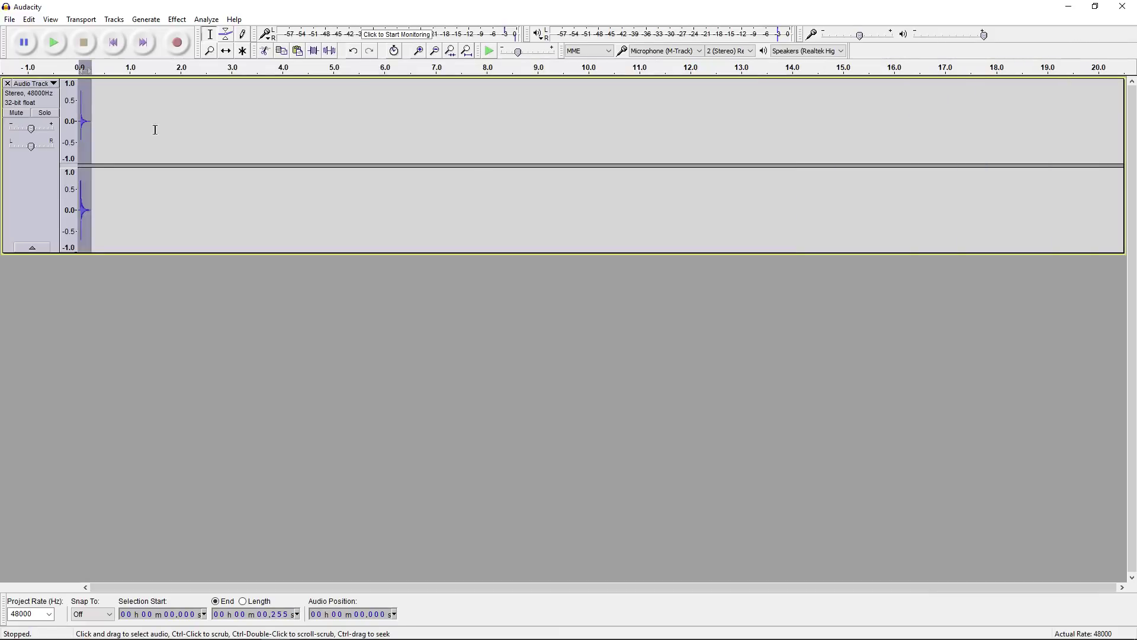
Normalize the pasted clip and apply the Limiter effect to it
click(149, 20)
mouse_move(177, 20)
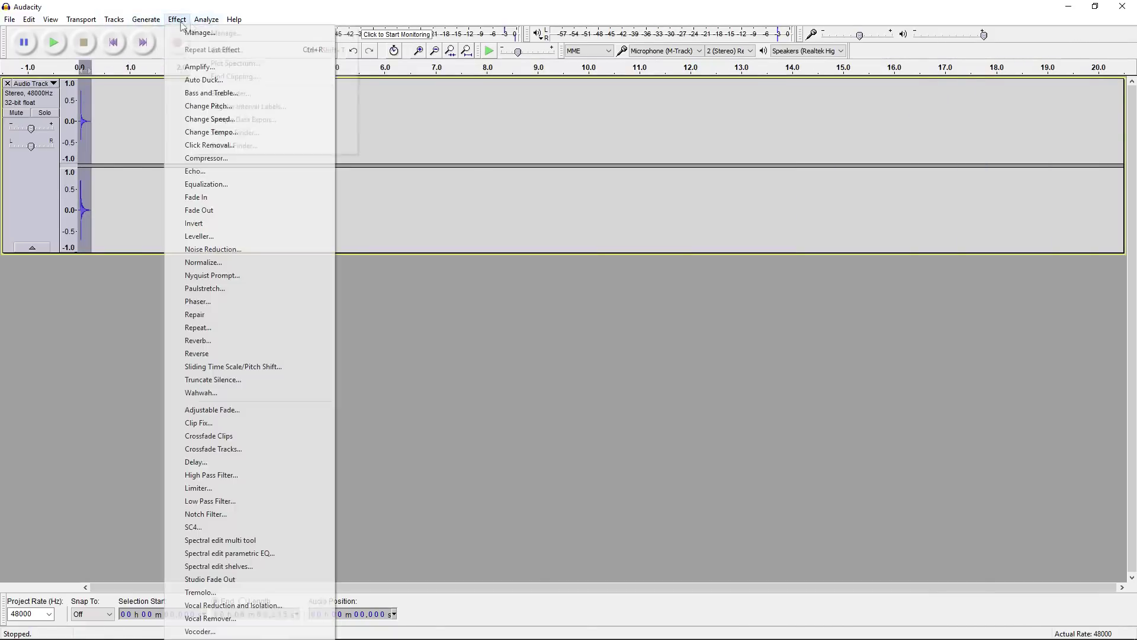
click(205, 262)
click(602, 354)
click(177, 20)
click(204, 488)
click(628, 392)
Apply a second round of Normalize and Limiter to the clip
click(177, 20)
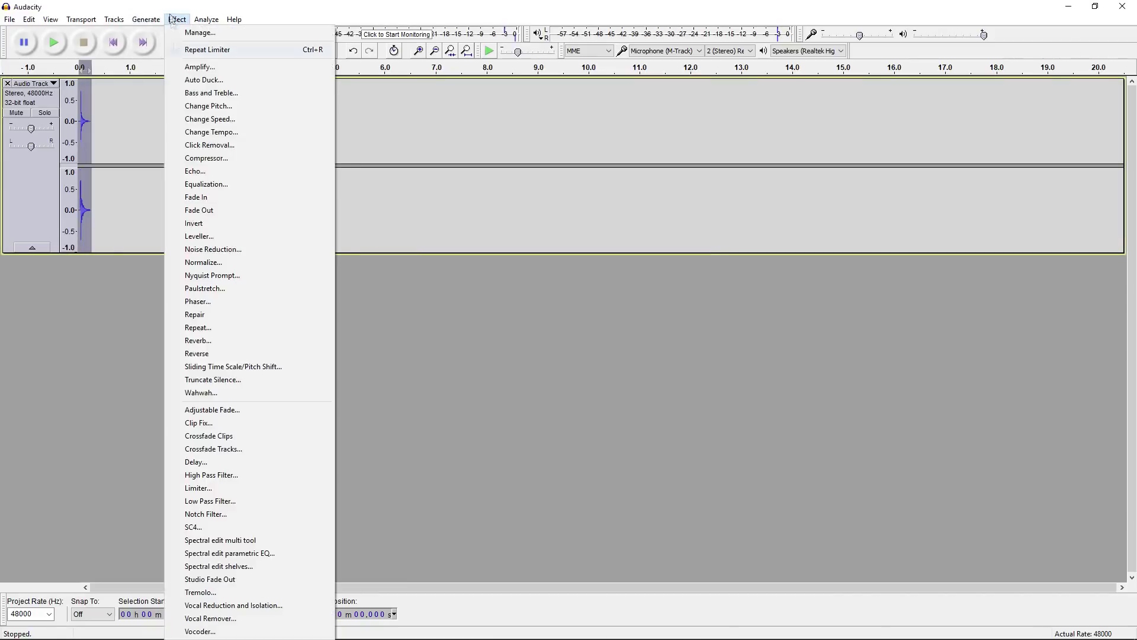
click(210, 263)
click(601, 357)
click(177, 20)
click(204, 488)
click(628, 392)
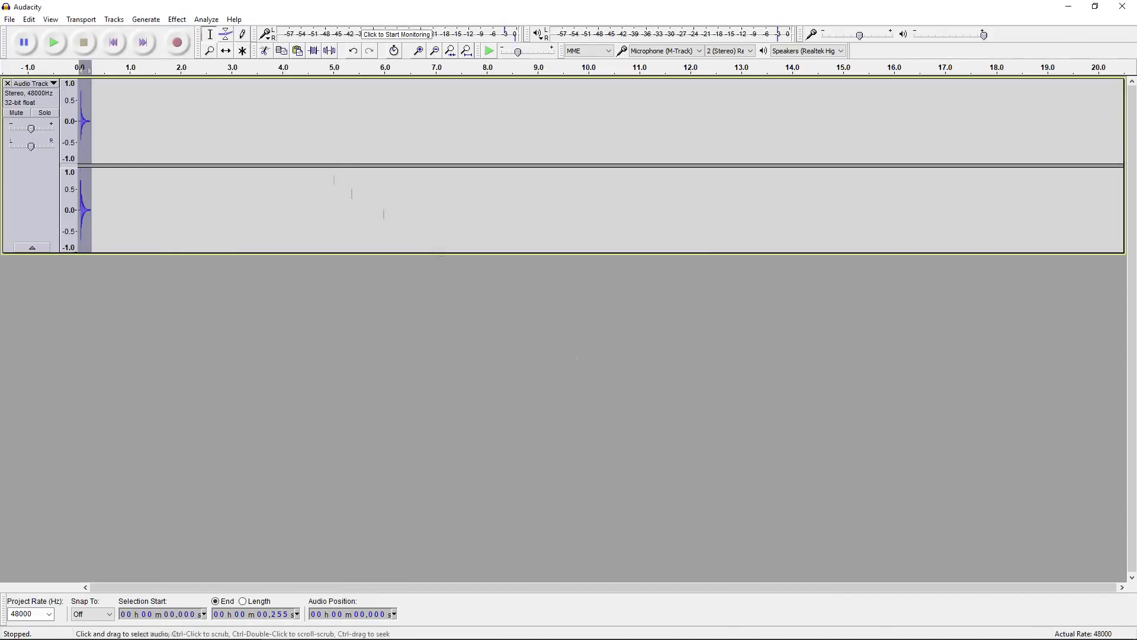
Compress the clip and apply a Soft Limit at -3.00 dB with a 10.00 ms hold and no make-up gain
click(177, 20)
click(207, 158)
click(618, 453)
click(177, 20)
click(254, 488)
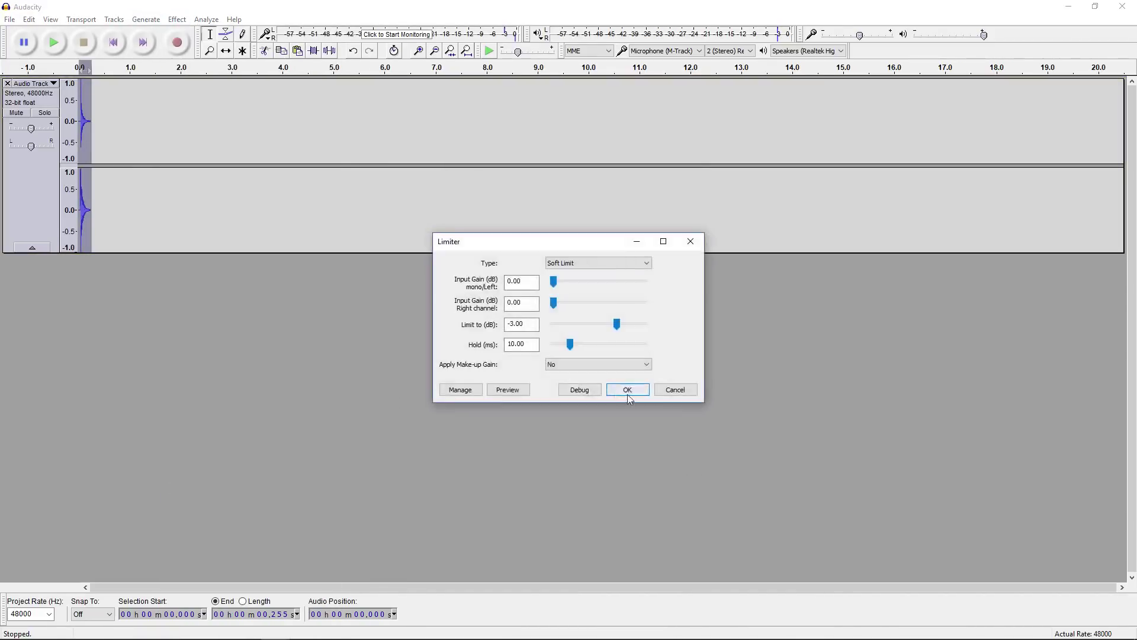
click(629, 389)
Normalize the compressed clip and play it back
click(177, 20)
click(223, 261)
key(Return)
click(54, 44)
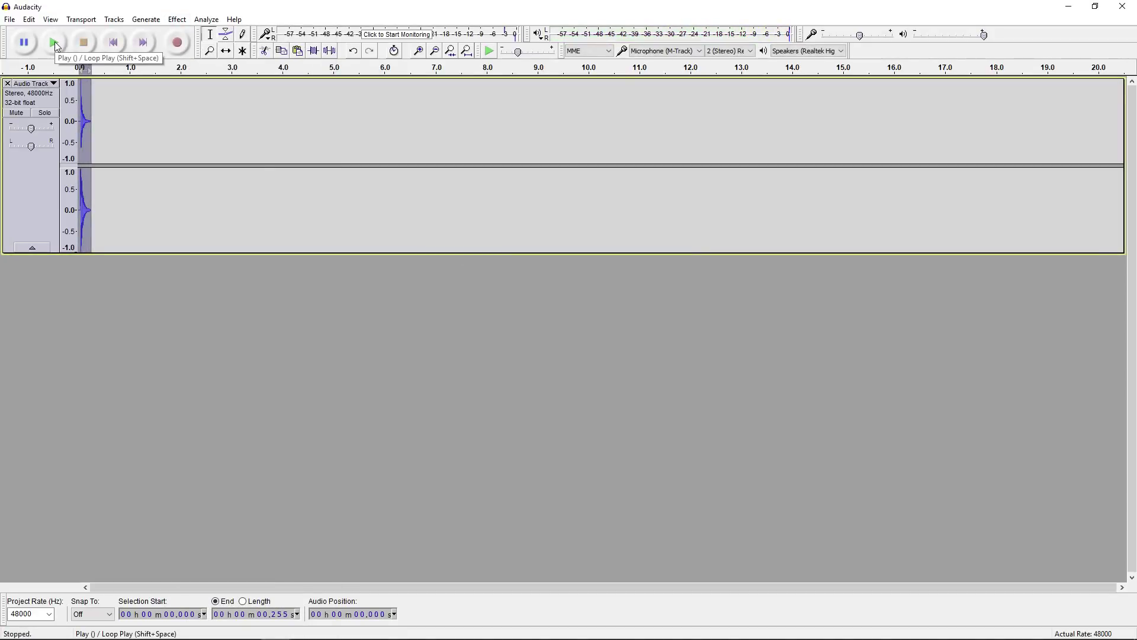
click(55, 42)
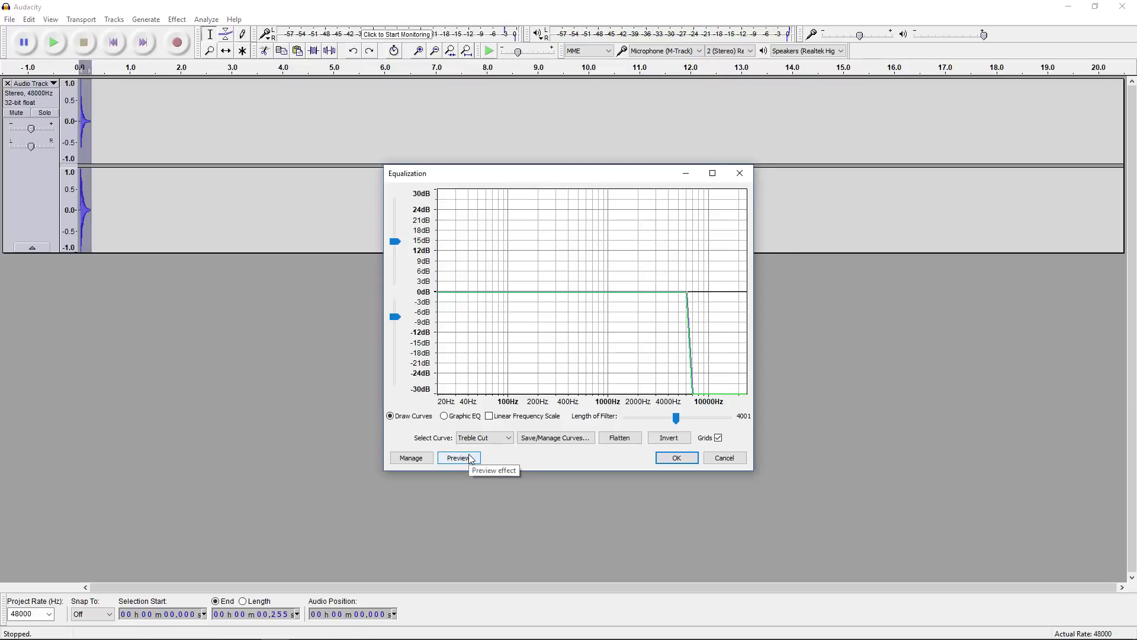
Preview and apply the Treble Cut equalization curve to the clip, and listen to the result
click(469, 459)
click(676, 458)
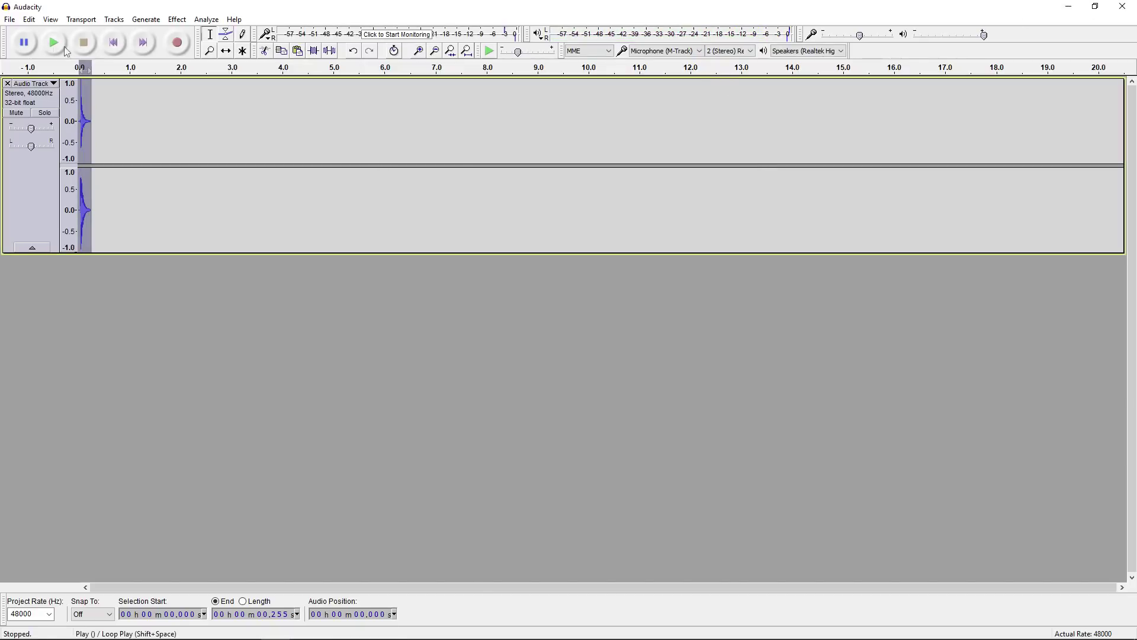
click(54, 44)
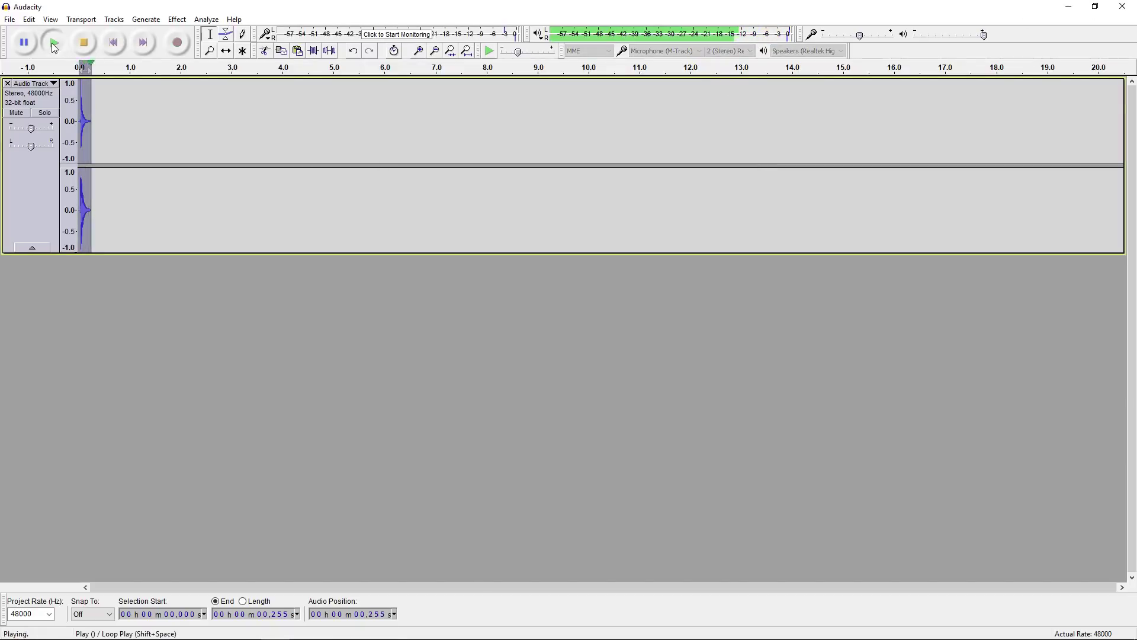
Switch to File Explorer, copy CupClak.ogg into the Natural Explorers audio/se folder, and rename it !DG_CupClak.ogg
click(1076, 6)
click(179, 20)
click(194, 50)
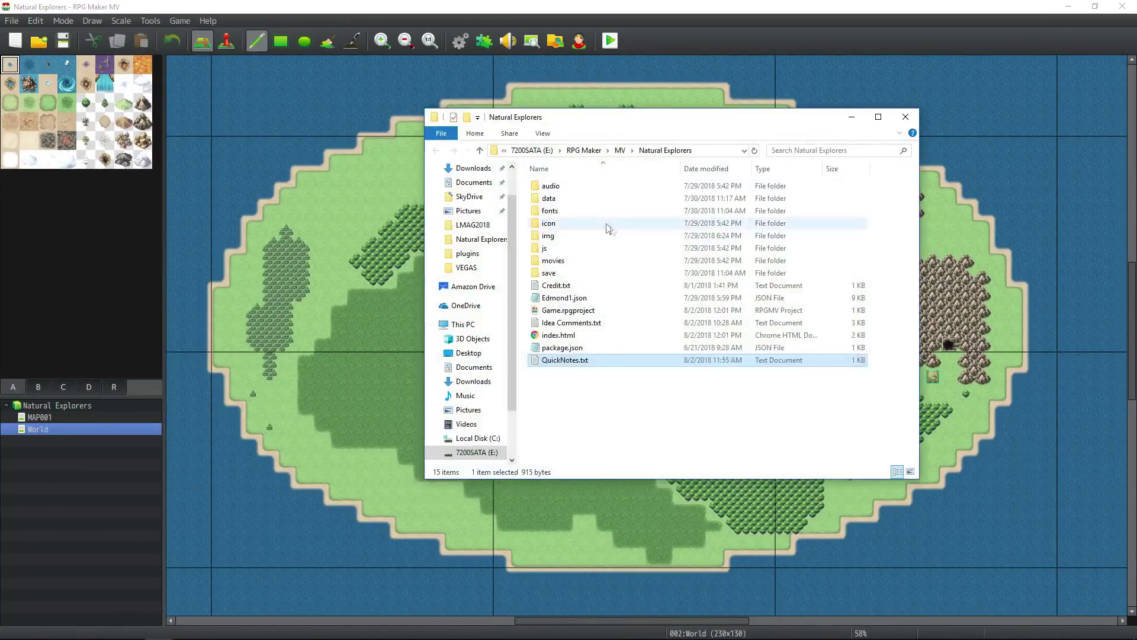
double_click(556, 187)
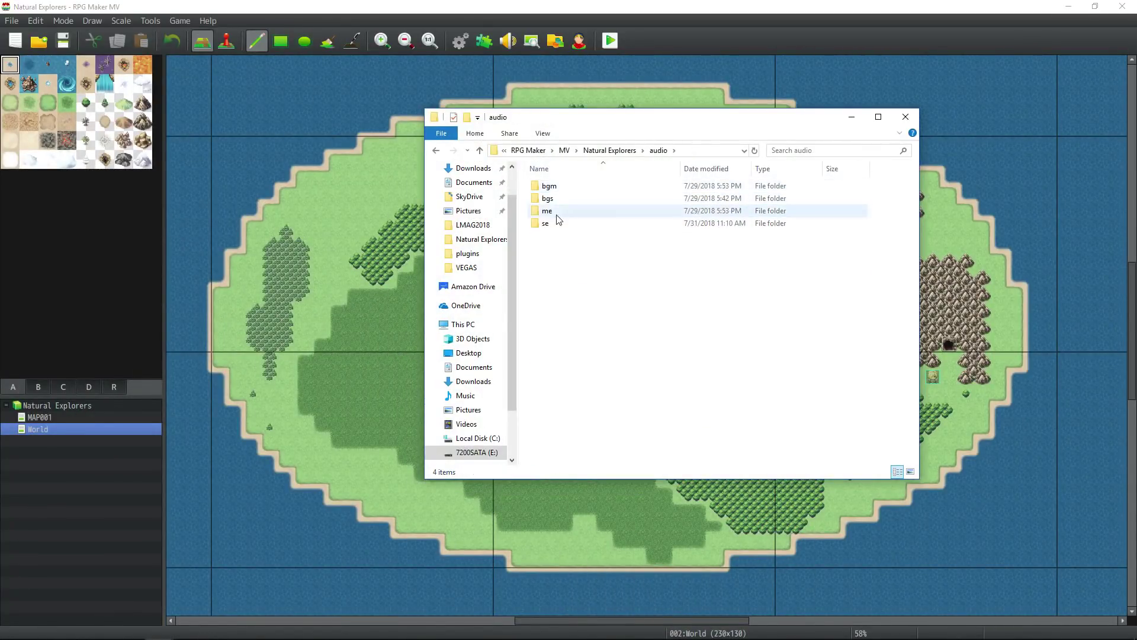
click(557, 222)
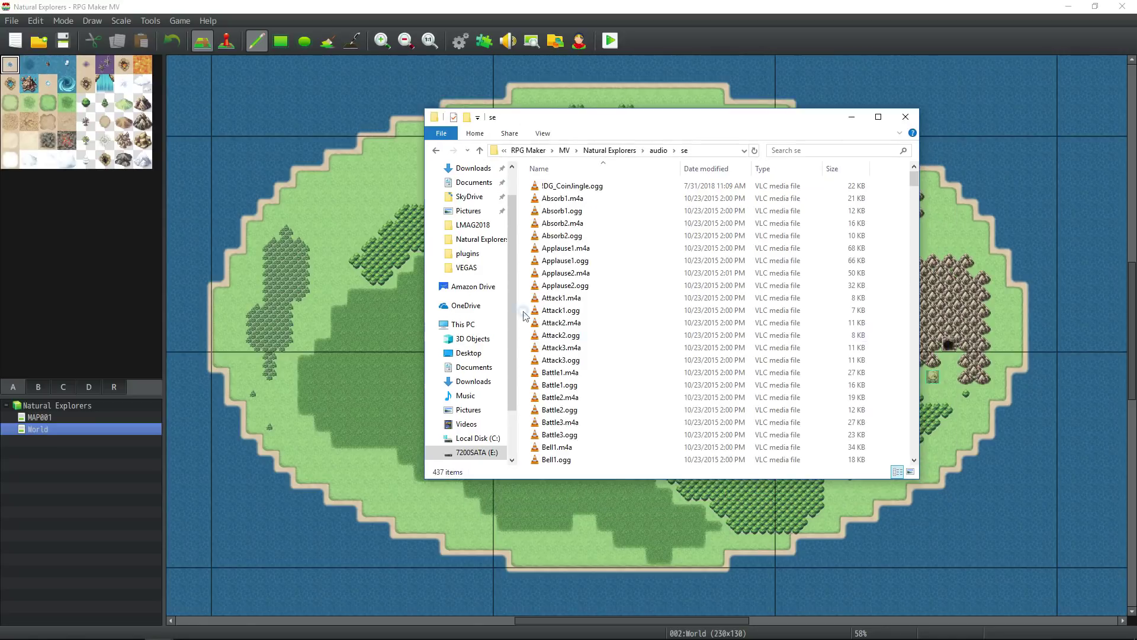
key(ctrl+v)
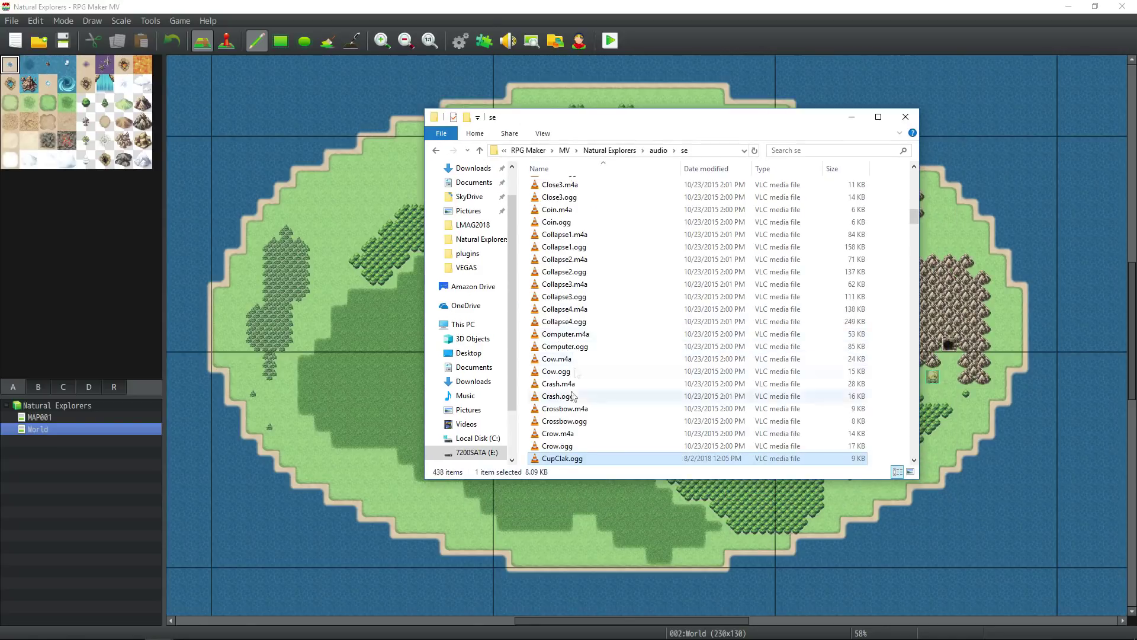
right_click(557, 459)
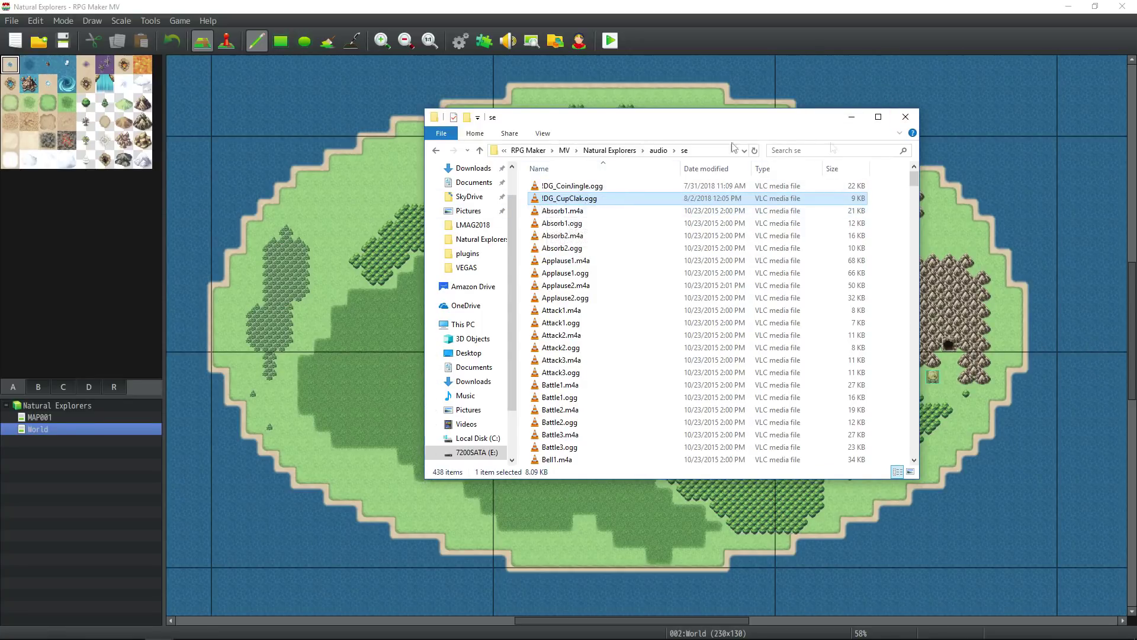
click(852, 120)
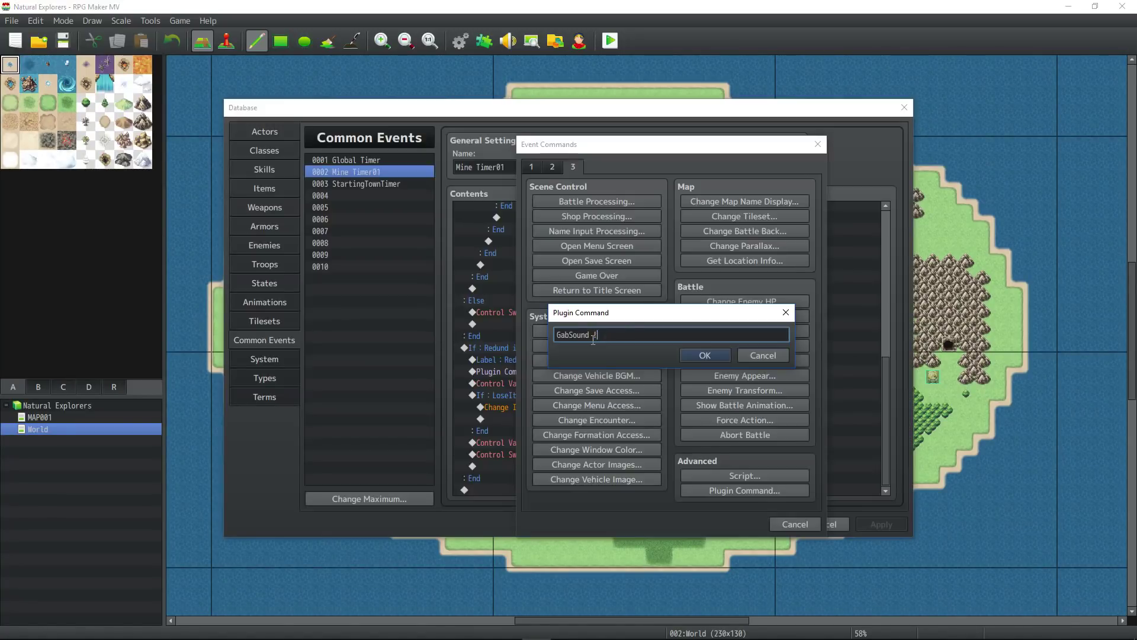
In RPG Maker MV, add the plugin command GabSound !DG_CupClak under the Redund label of the Mine Timer01 common event
text(pClak)
click(701, 358)
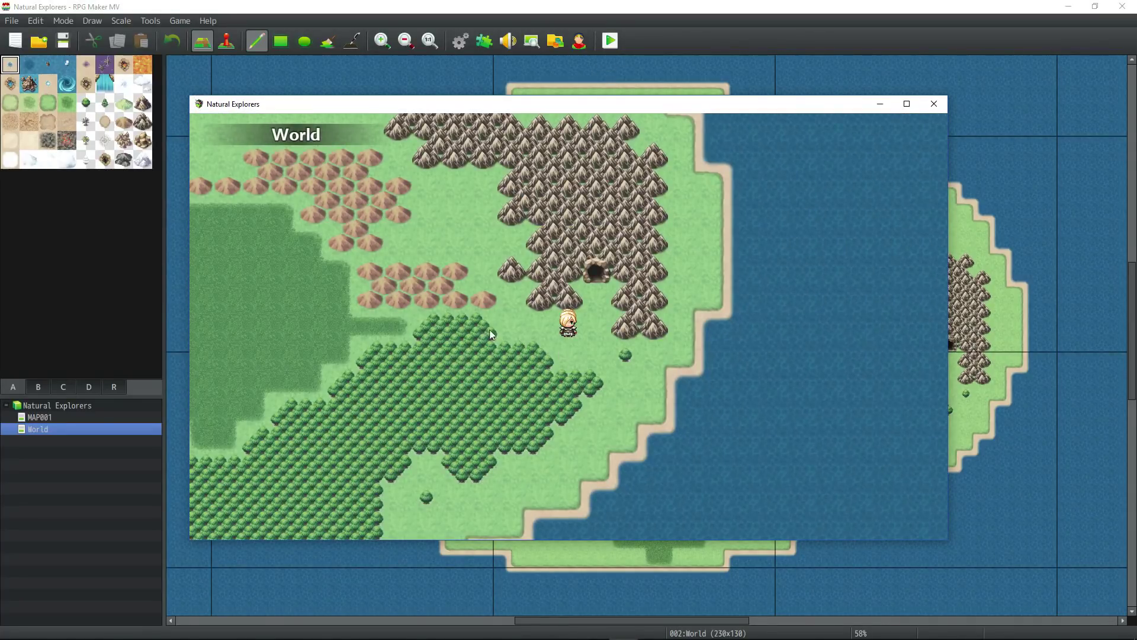
Walk the character around the forest, hills and town in the playtest to check the recovery messages and their new sound
click(491, 334)
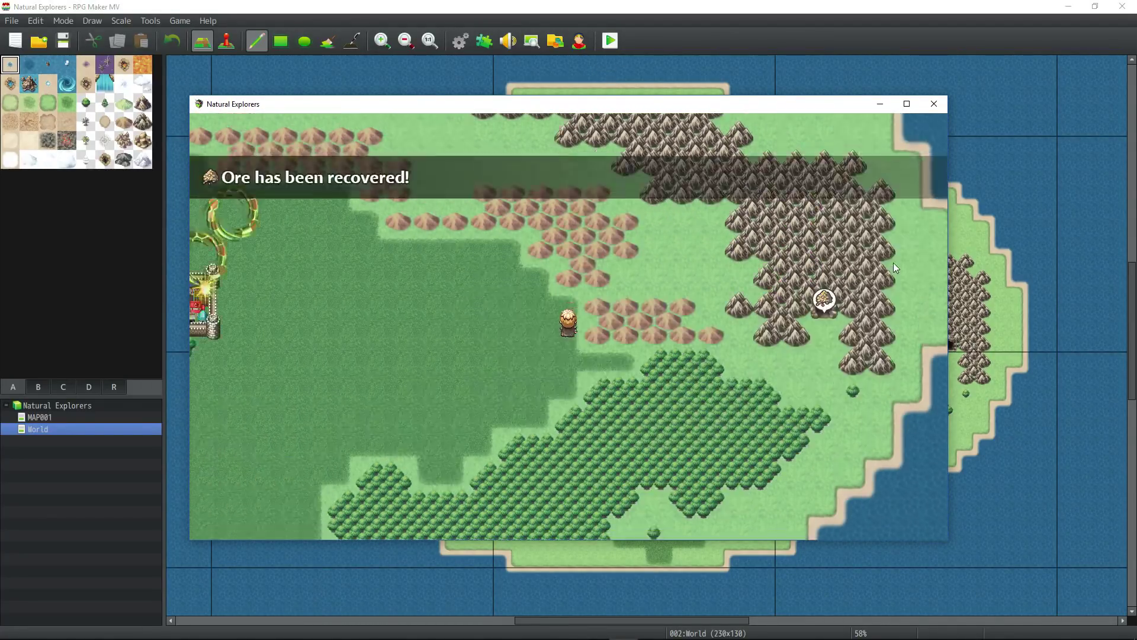
key(Up)
key(Left)
key(Down)
key(Right)
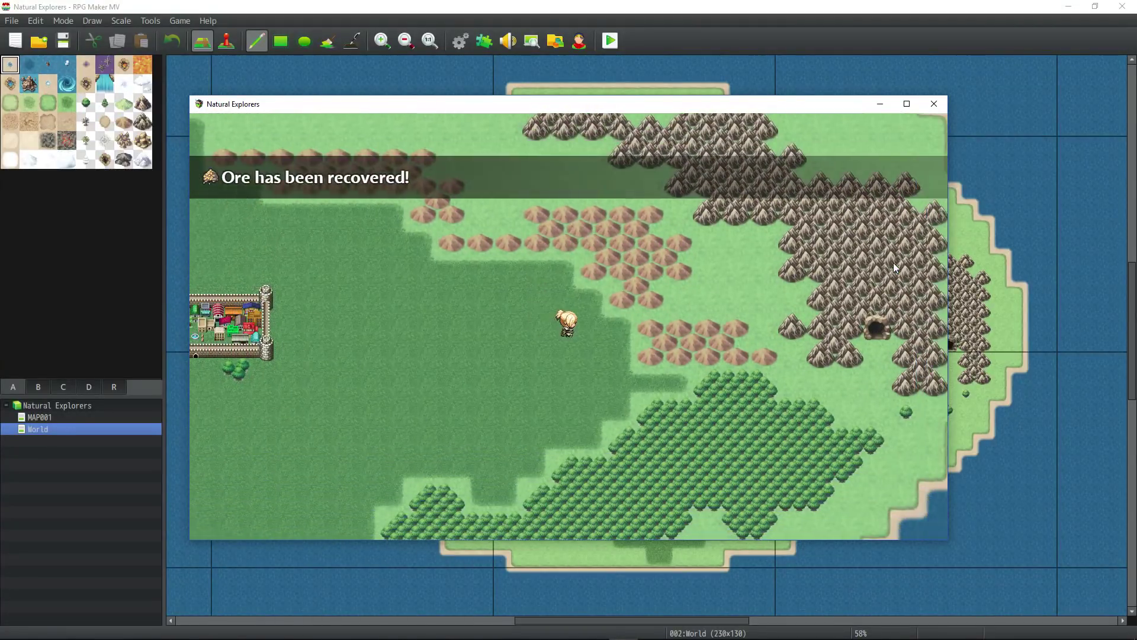
key(Right)
key(Up)
key(Left)
key(Down)
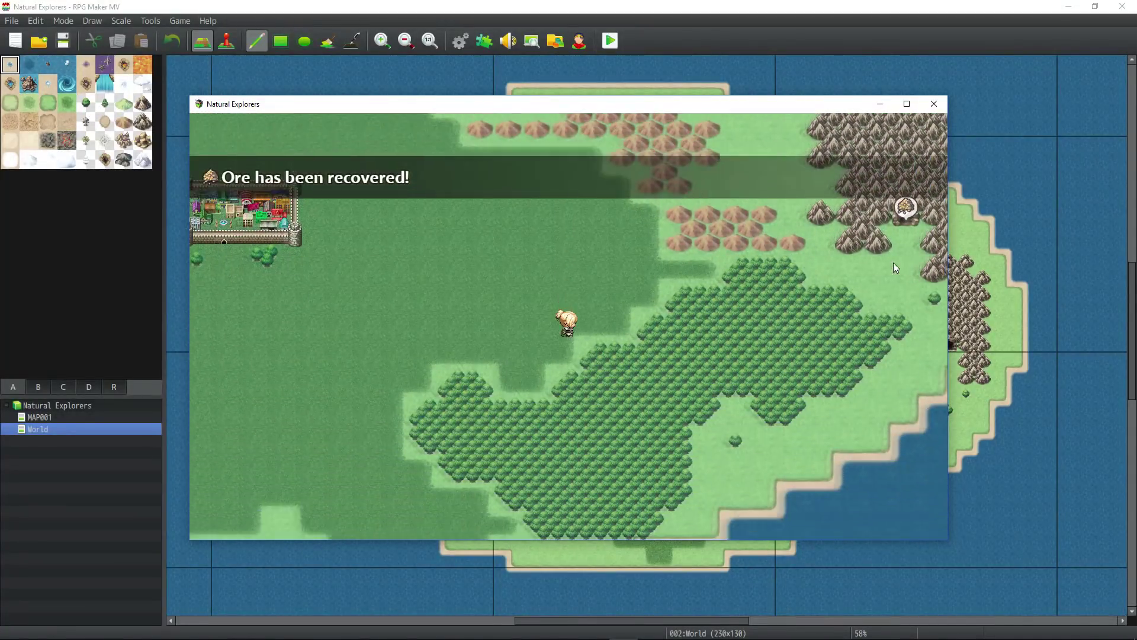
key(Right)
key(Down)
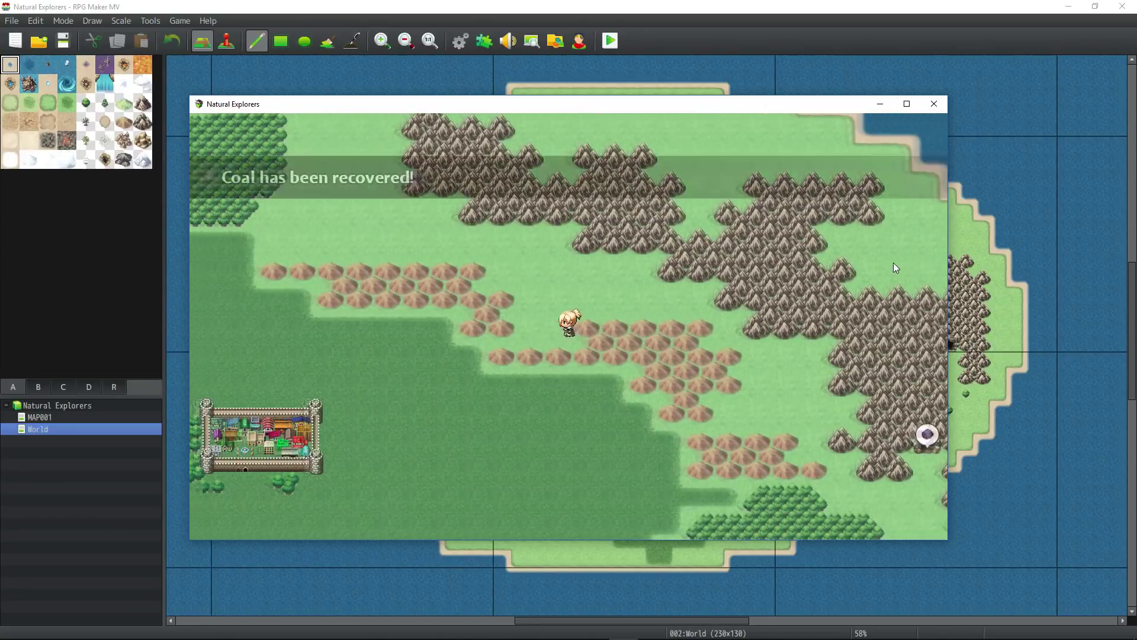
key(Down)
key(Right)
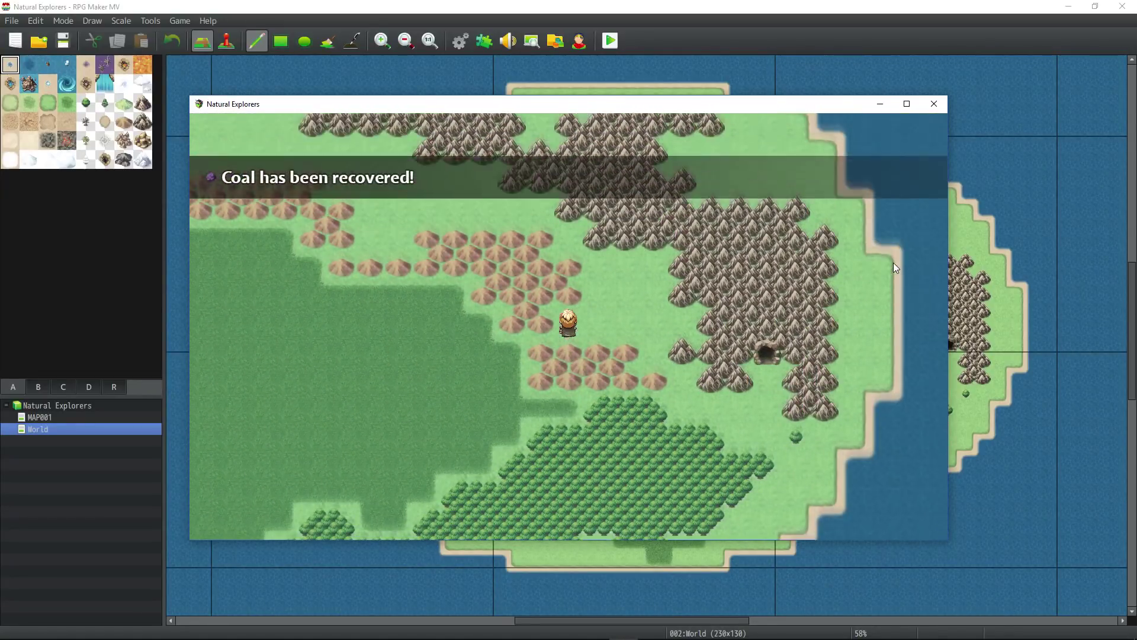
key(Up)
key(Left)
key(Right)
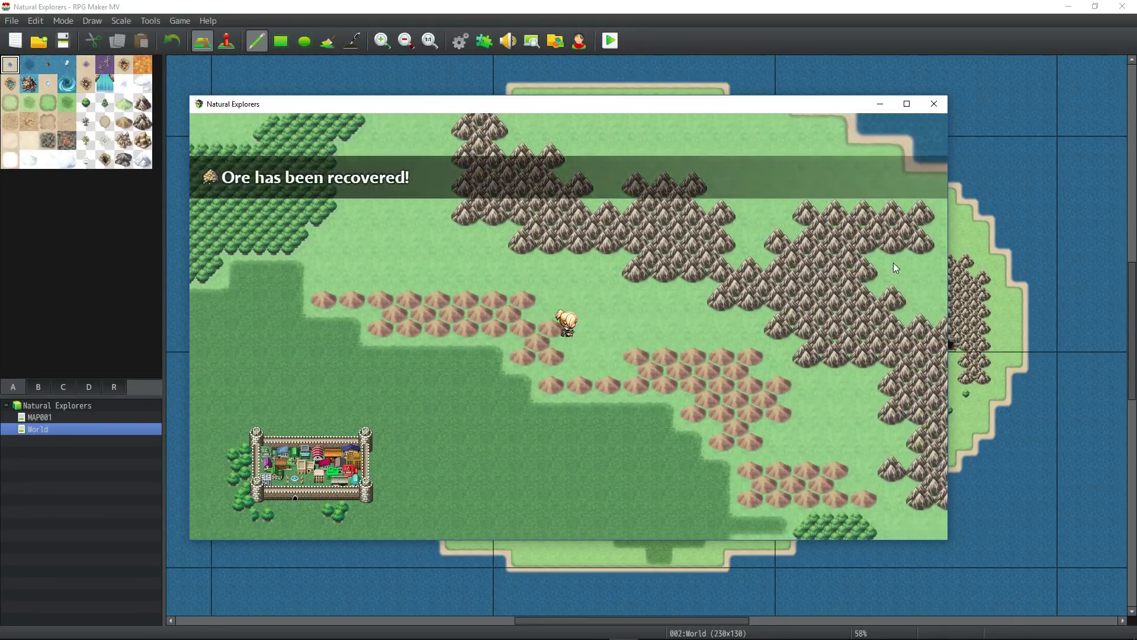
key(Down)
key(Right)
key(Up)
key(Left)
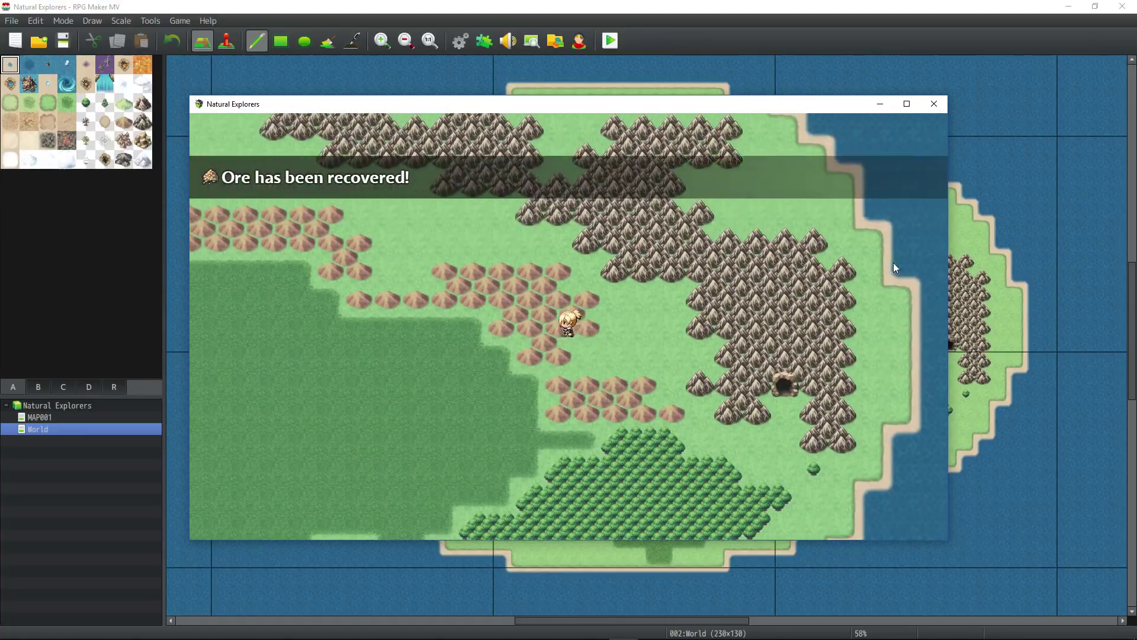
key(Right)
key(Left)
key(Down)
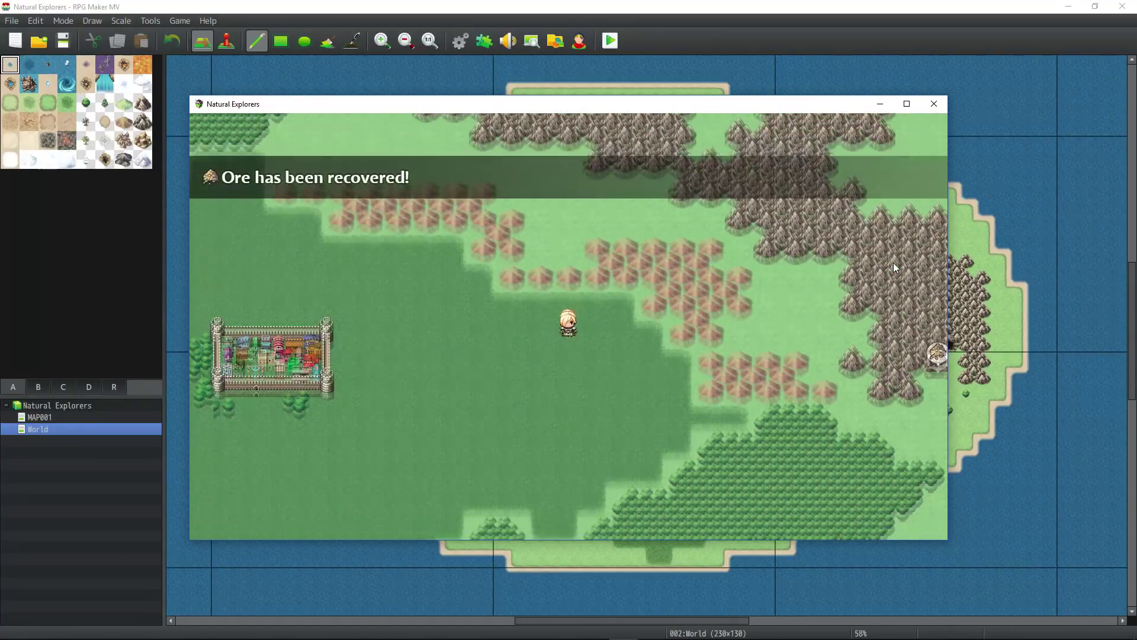
key(Left)
key(Down)
key(Up)
key(Right)
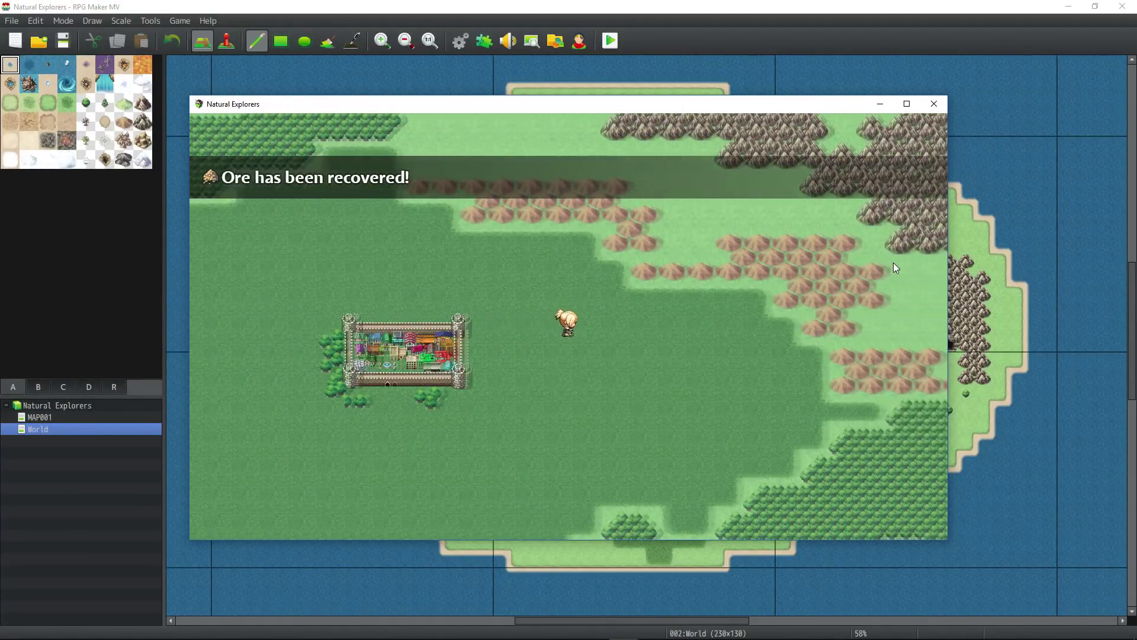
key(Right)
key(Left)
key(Up)
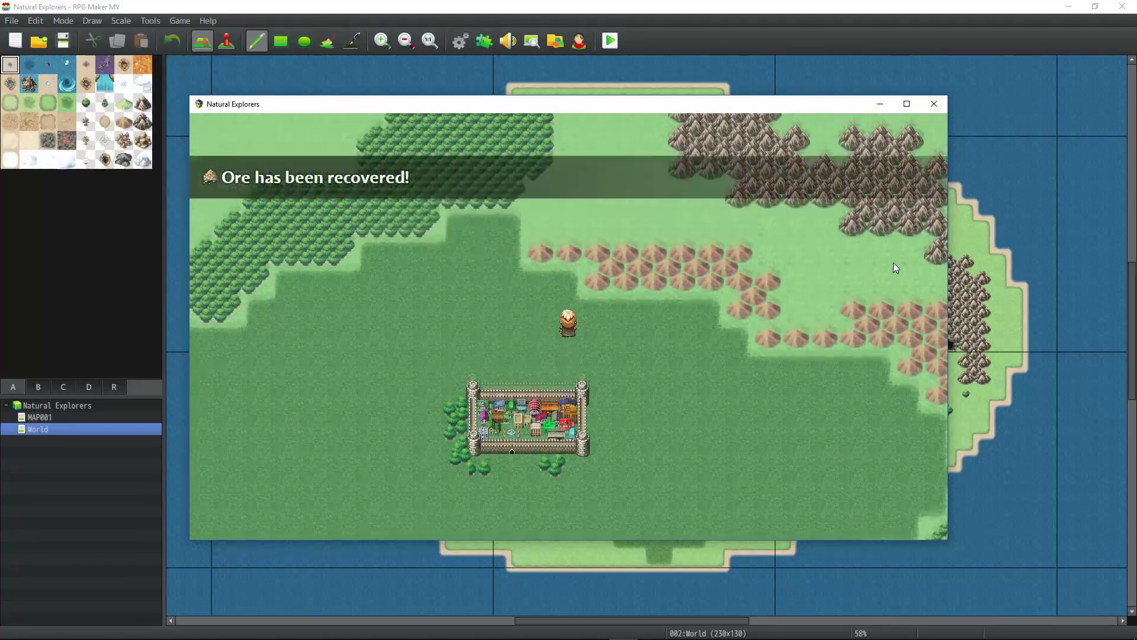
key(Down)
key(Left)
key(Right)
key(Up)
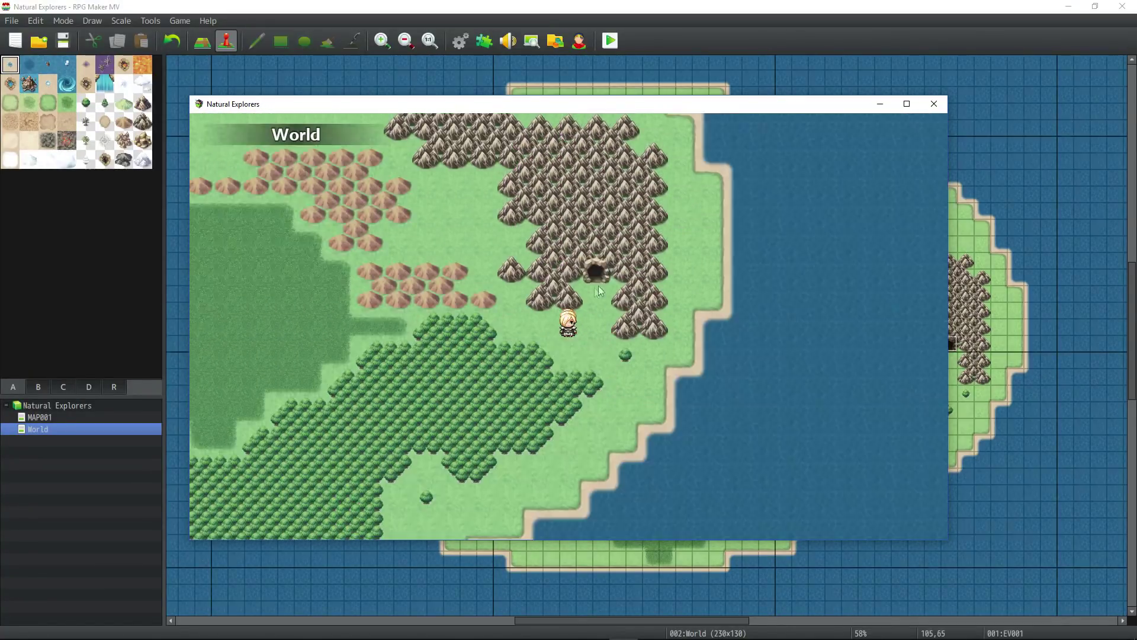
Build a Mine for 1,000M in a fresh playtest and walk the plains near the town to check the recovery and tax messages
click(598, 285)
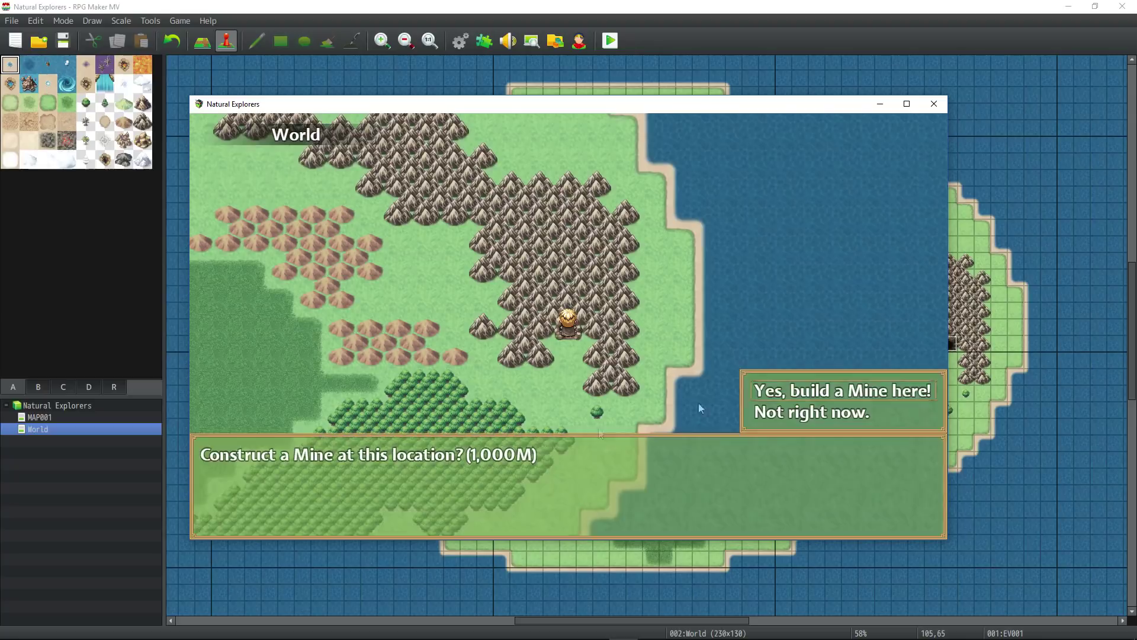
click(767, 391)
click(456, 364)
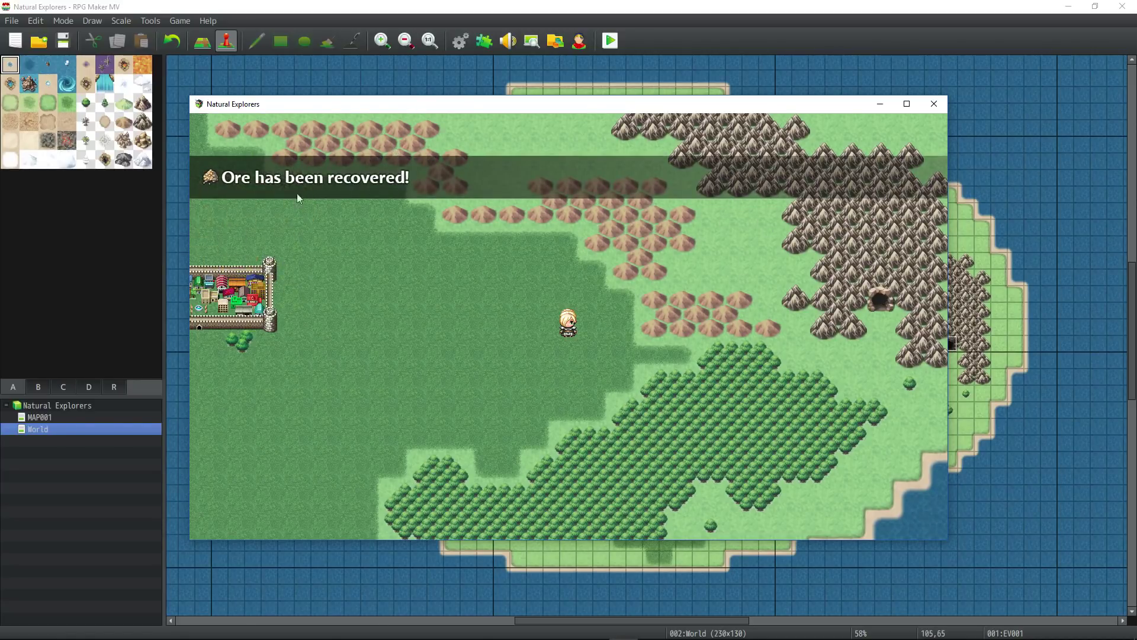
click(887, 302)
click(578, 278)
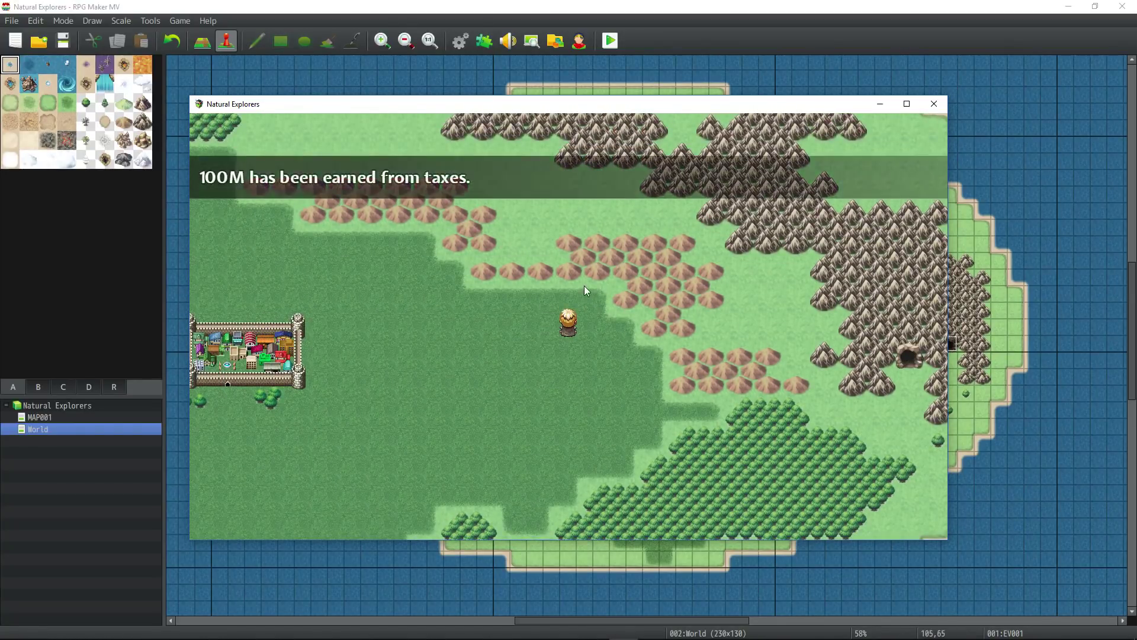
click(584, 285)
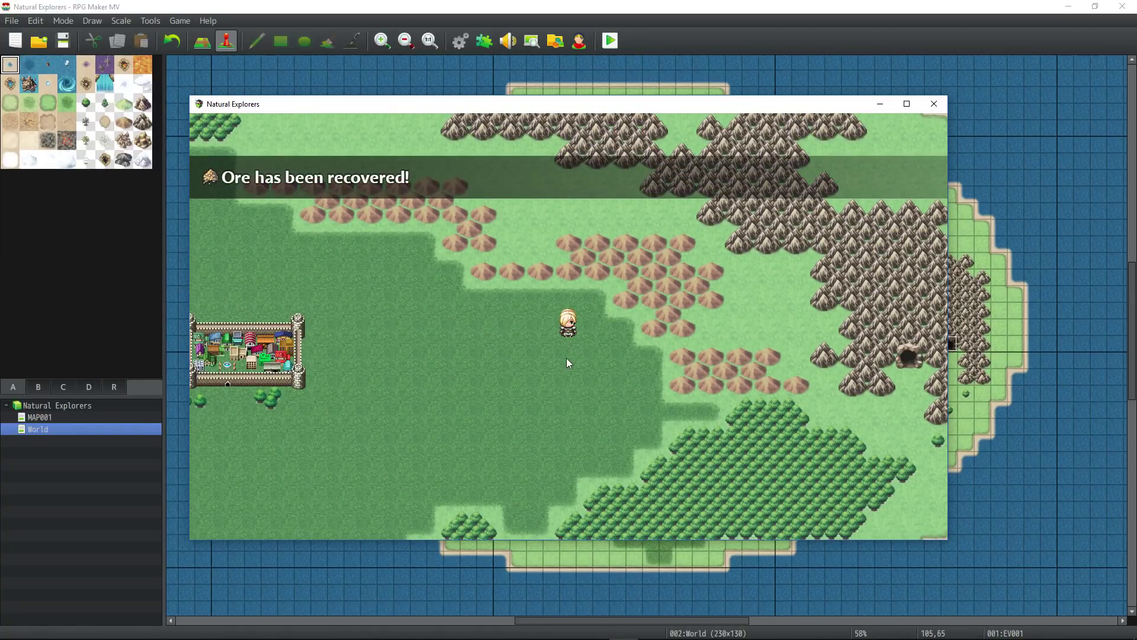